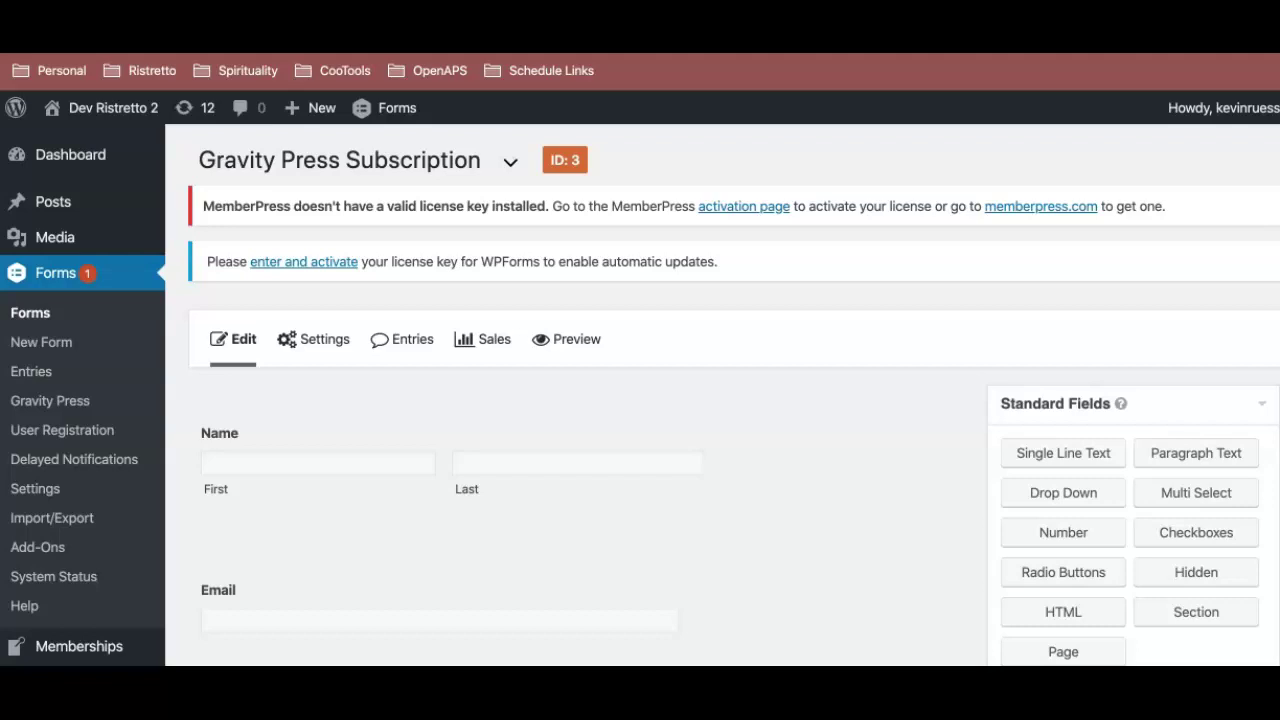
# - Add a Username field from Advanced Fields and move it above Name at the top of the form
pyautogui.scroll(-5, 607, 515)
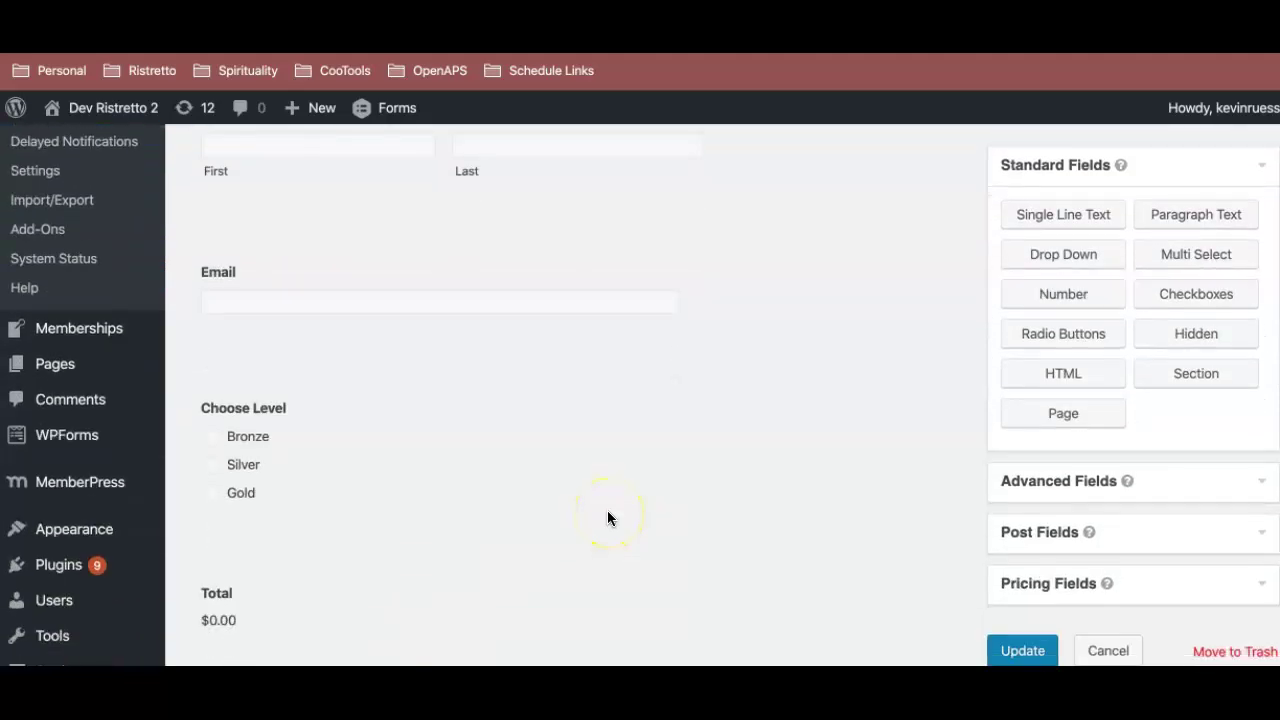
pyautogui.scroll(2, 607, 515)
pyautogui.scroll(2, 607, 518)
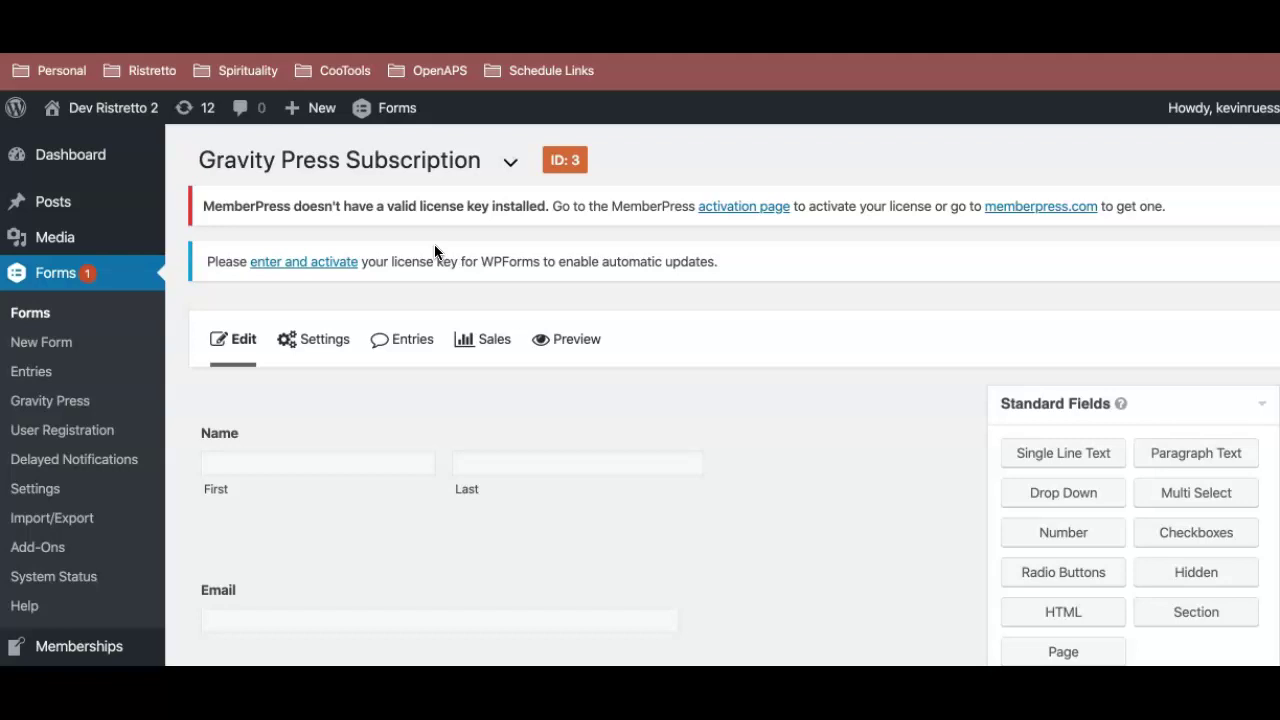
pyautogui.scroll(-2, 425, 314)
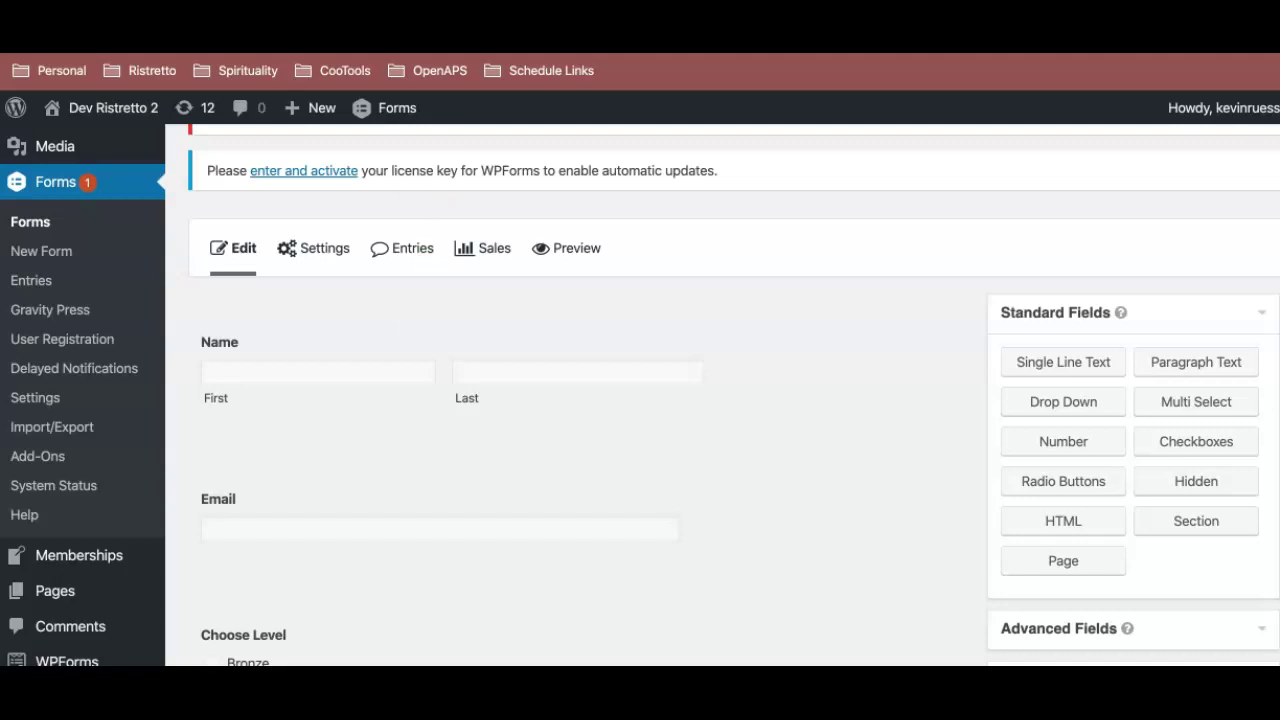
pyautogui.scroll(-4, 410, 352)
pyautogui.scroll(3, 312, 225)
pyautogui.scroll(-9, 311, 229)
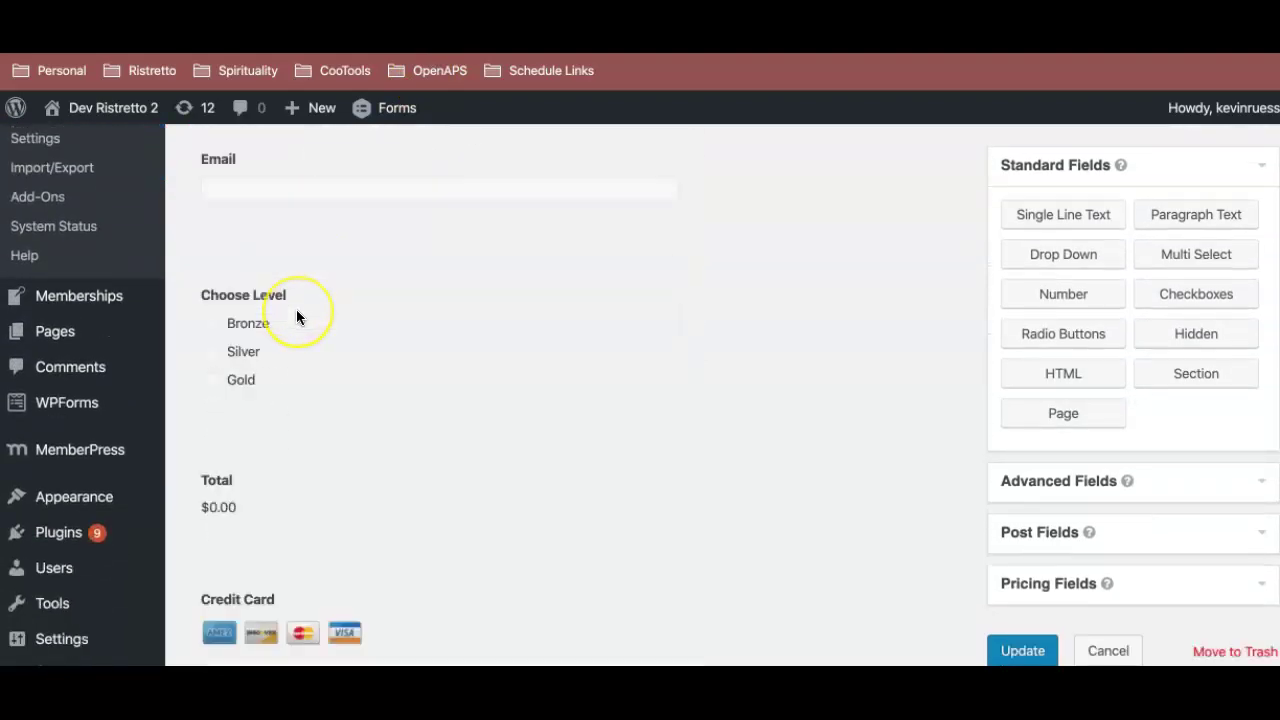
pyautogui.scroll(10, 296, 317)
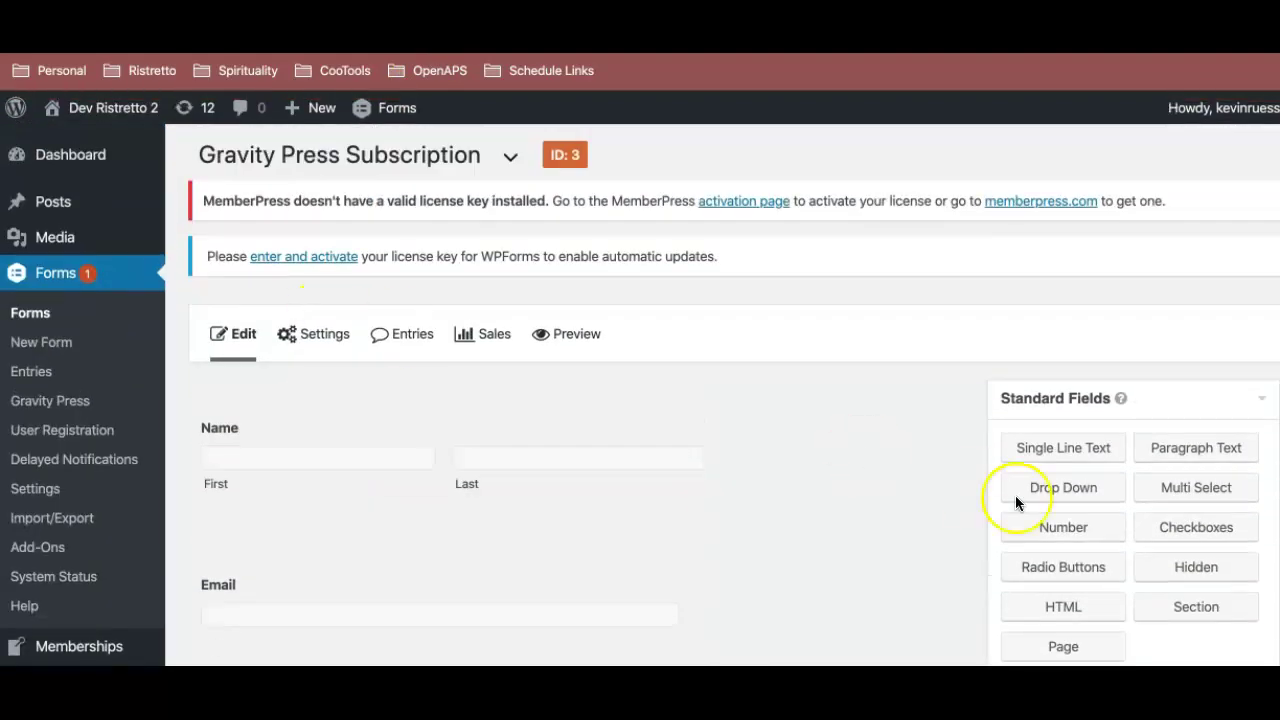
pyautogui.scroll(-3, 1015, 503)
pyautogui.click(1063, 480)
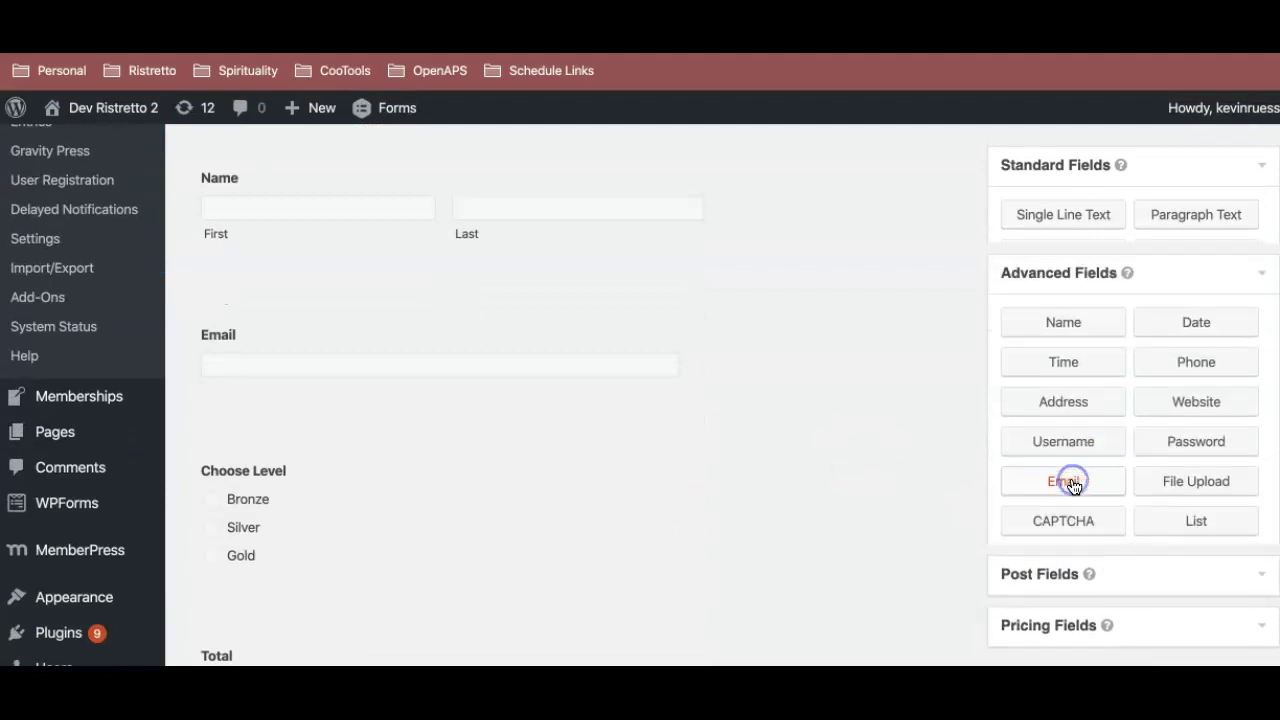
pyautogui.moveTo(1063, 392); pyautogui.dragTo(506, 320)
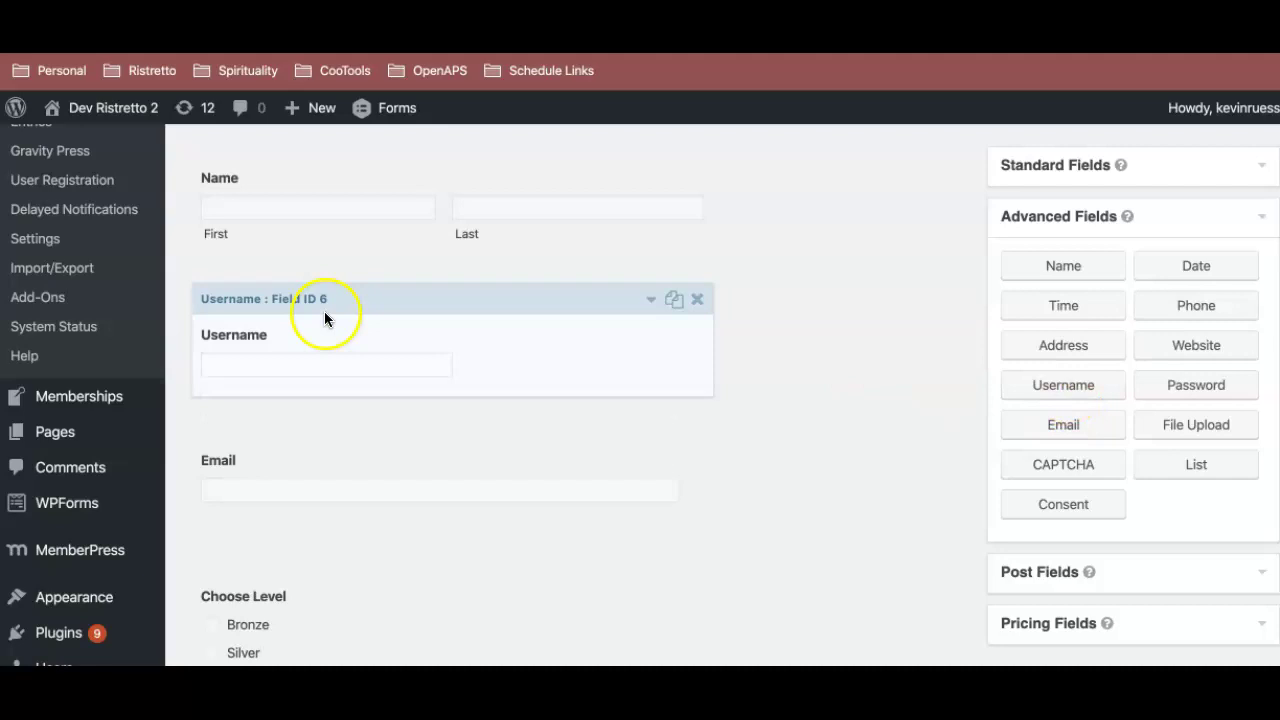
pyautogui.moveTo(333, 297); pyautogui.dragTo(329, 168)
pyautogui.scroll(1, 786, 362)
pyautogui.scroll(-3, 1071, 523)
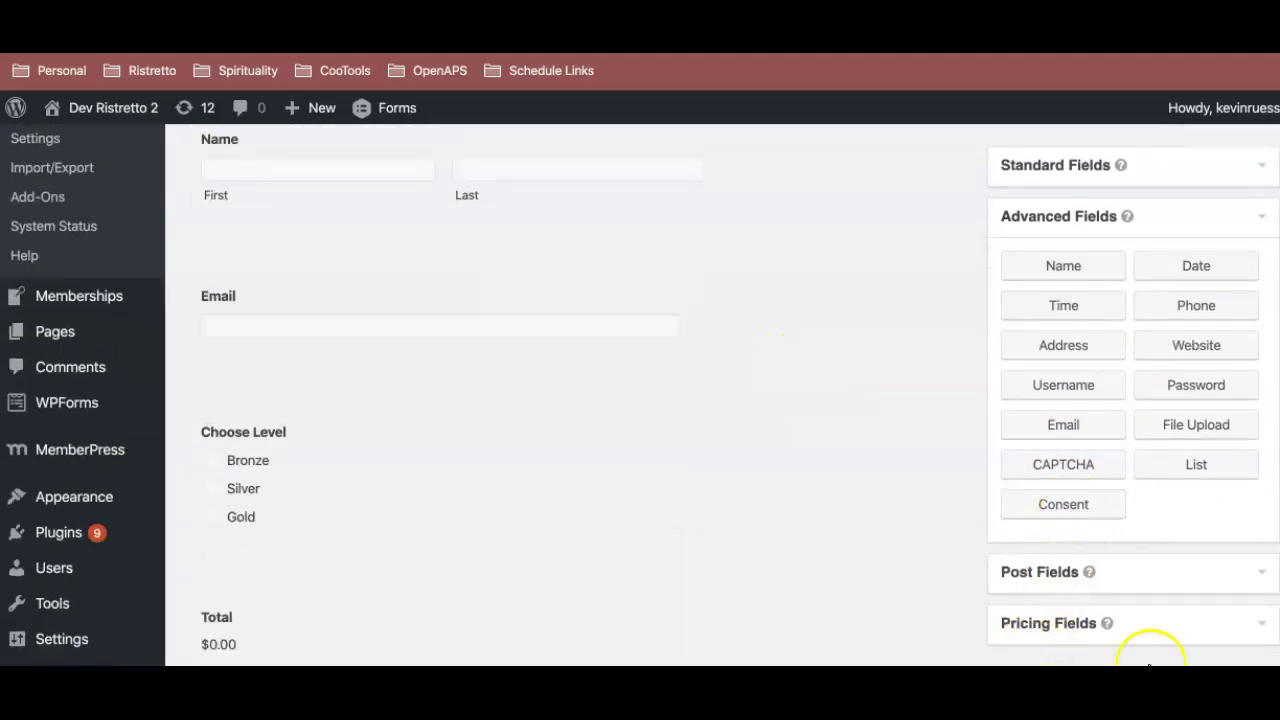
# - Collapse Advanced Fields and update the form to save it
pyautogui.click(1250, 218)
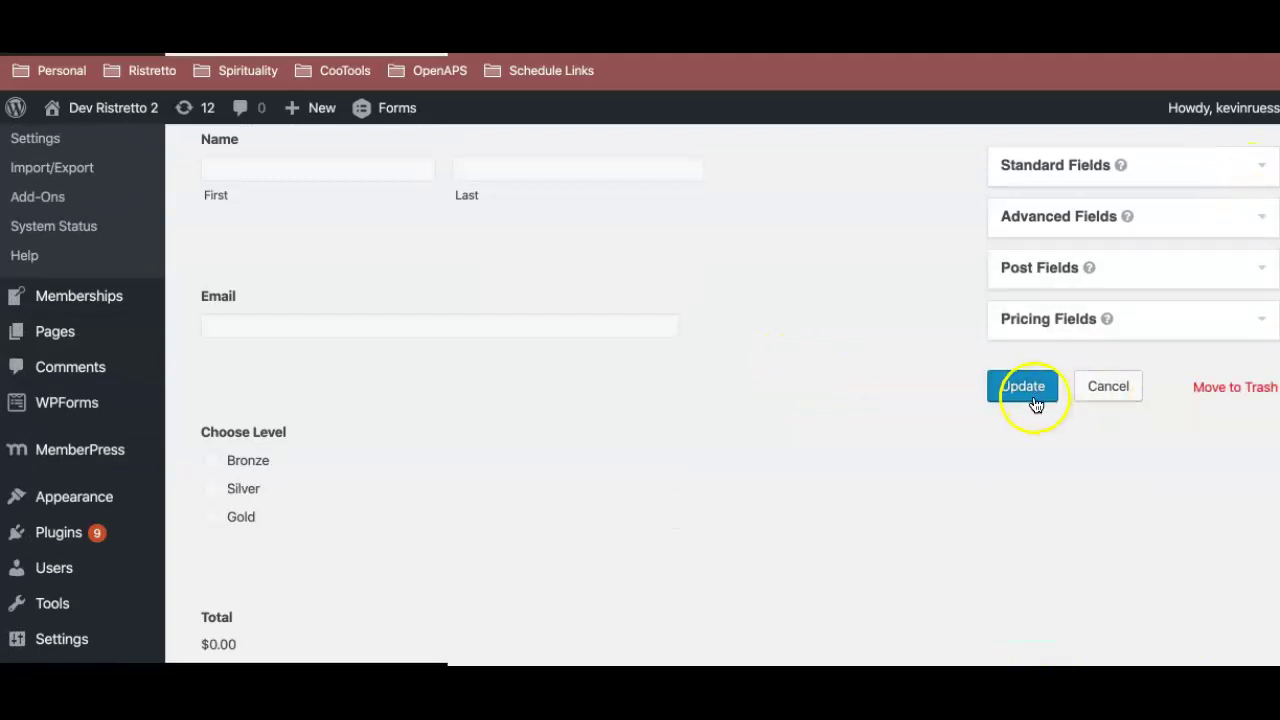
pyautogui.click(1031, 402)
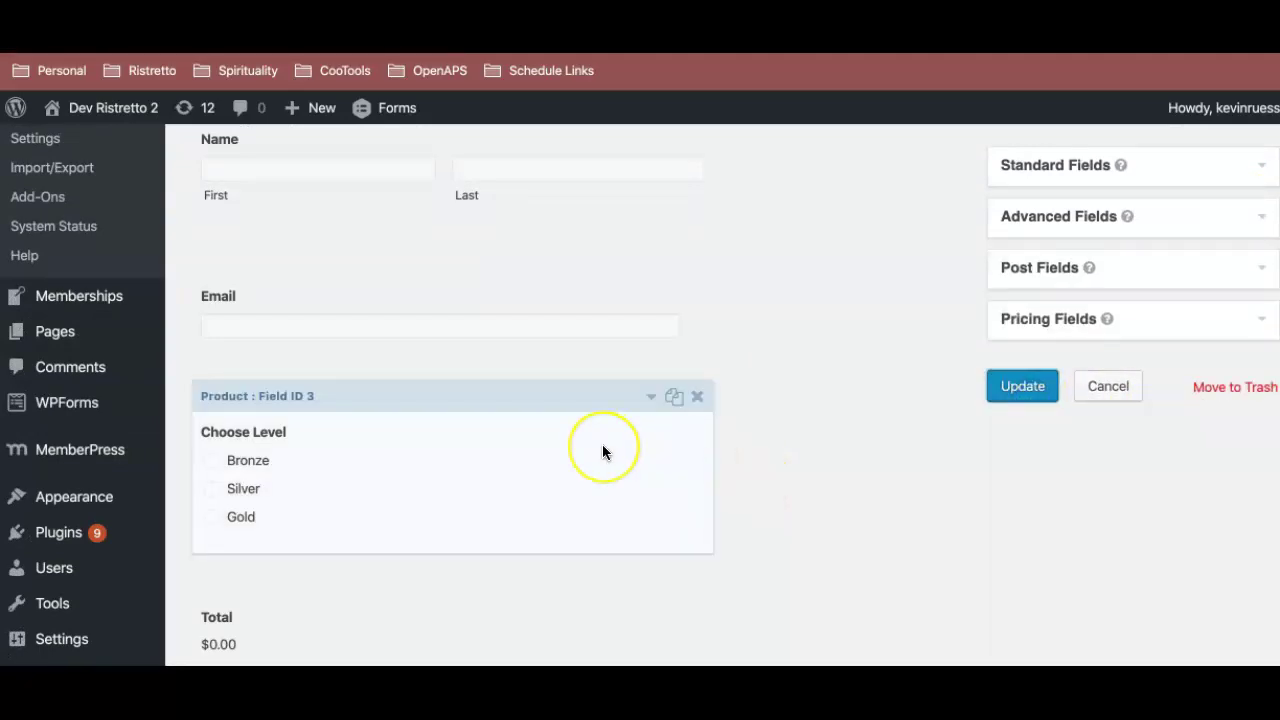
pyautogui.scroll(-3, 602, 452)
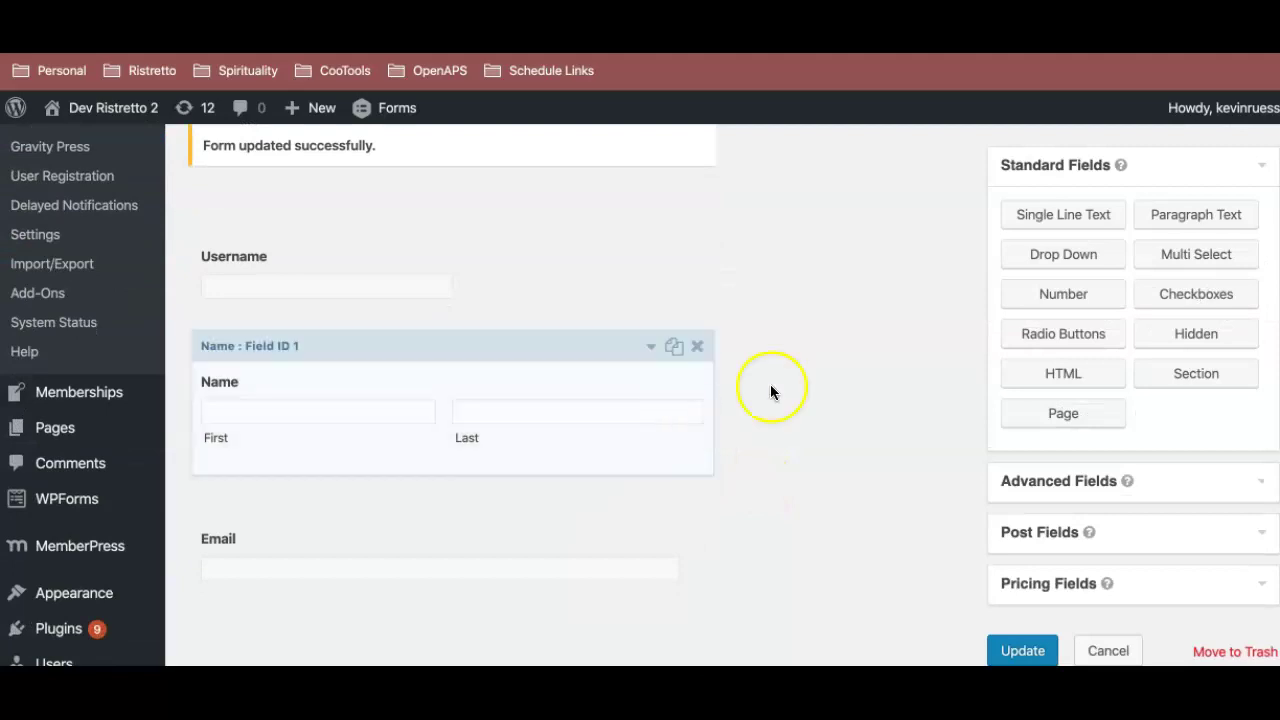
pyautogui.scroll(-1, 943, 306)
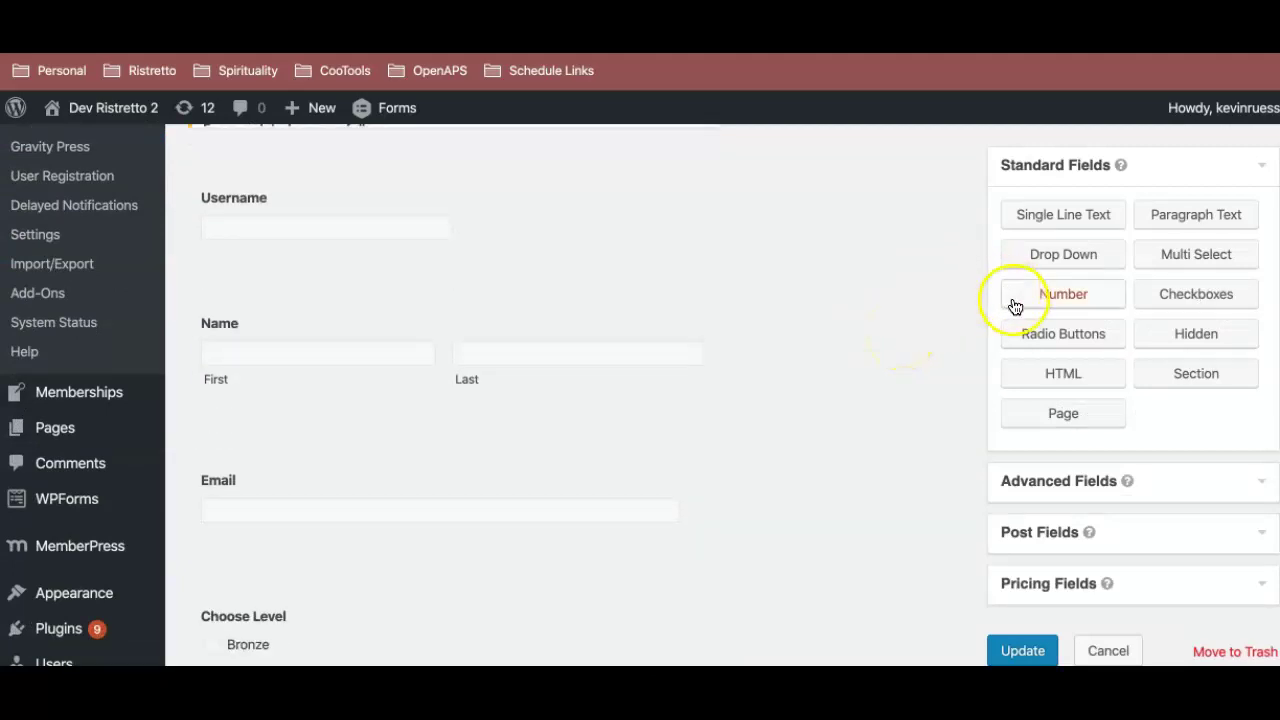
pyautogui.scroll(1, 911, 295)
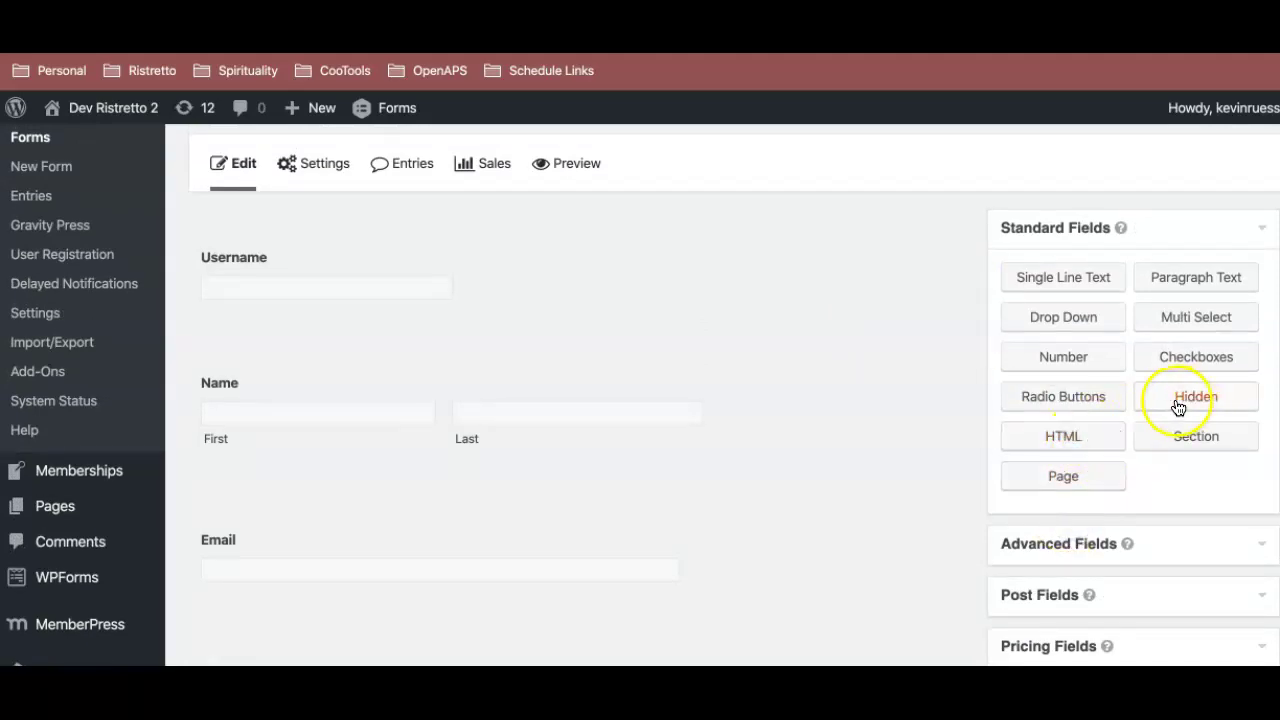
# - Add a Hidden field at the top of the form labelled 'Logged In?'
pyautogui.moveTo(1195, 400); pyautogui.dragTo(650, 288)
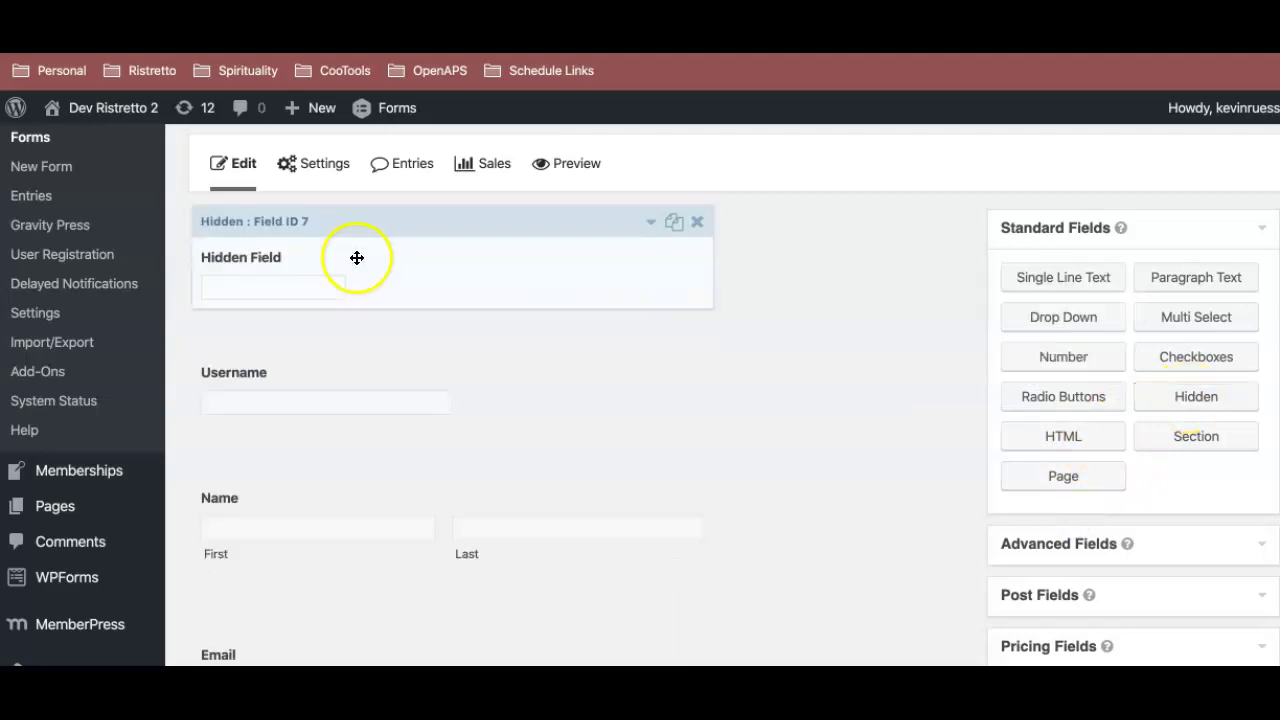
pyautogui.click(365, 262)
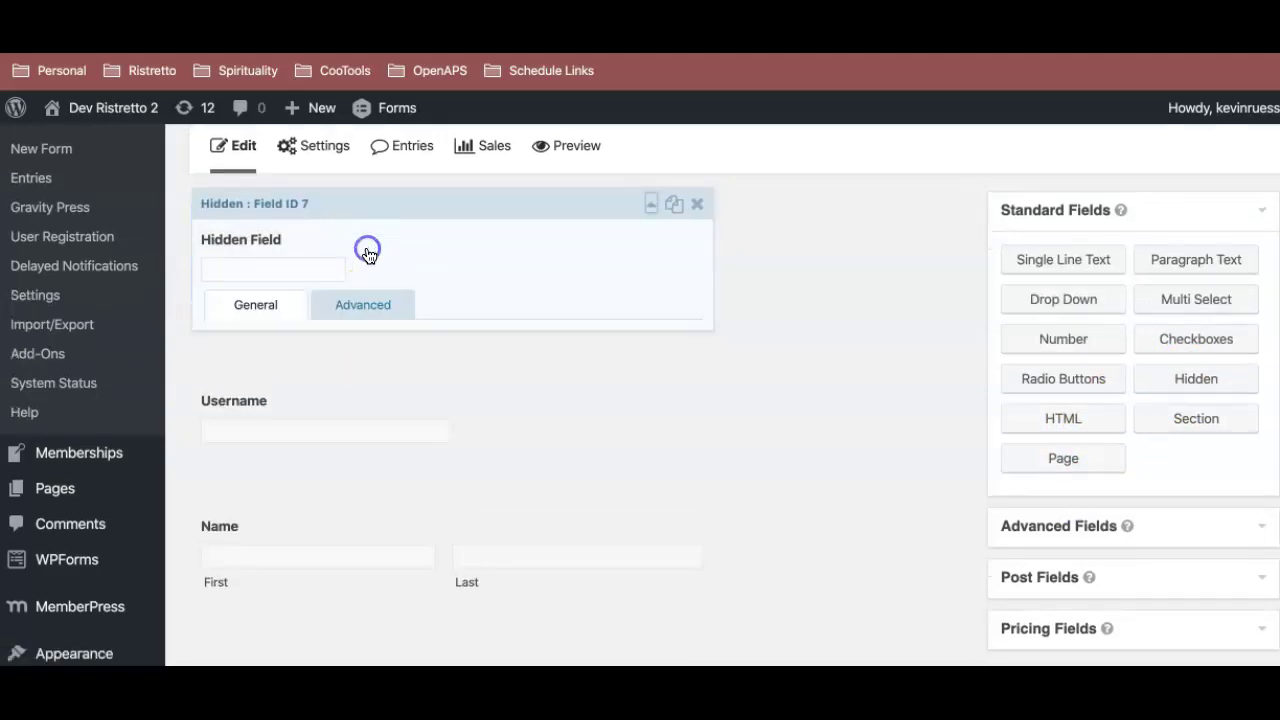
pyautogui.click(392, 314)
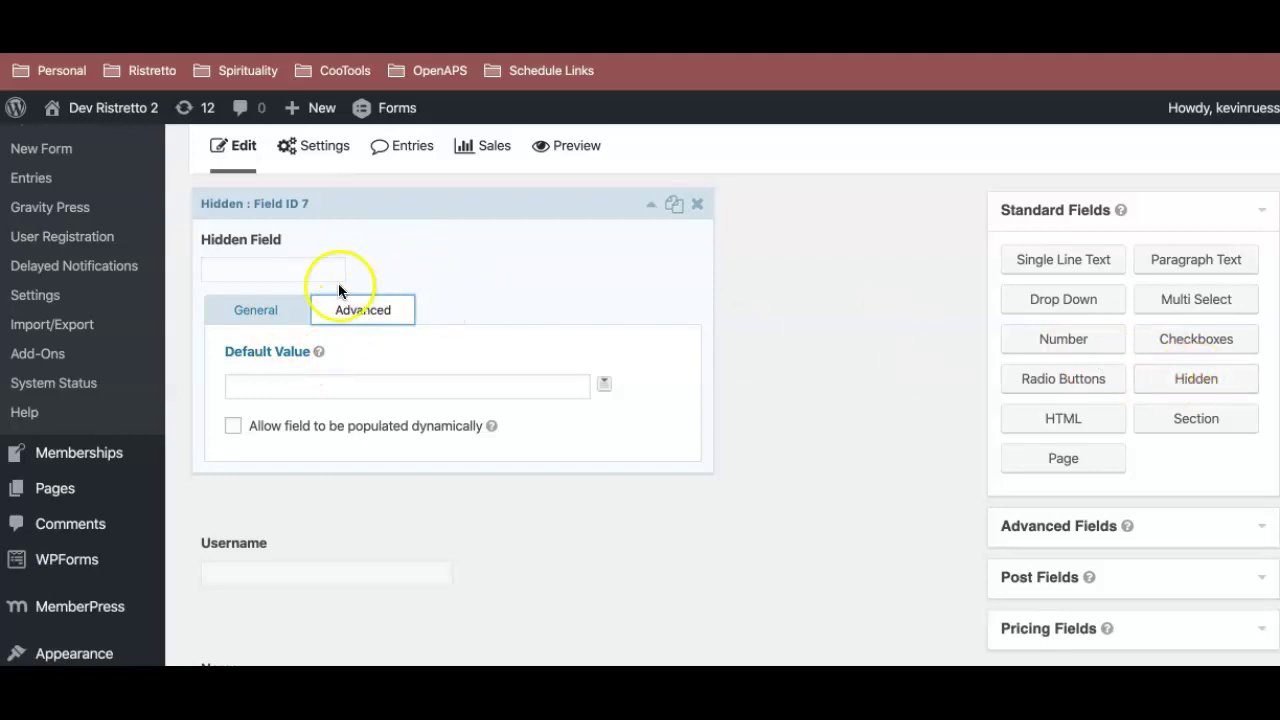
pyautogui.click(260, 308)
pyautogui.moveTo(324, 384); pyautogui.dragTo(188, 386)
pyautogui.write('Logg')
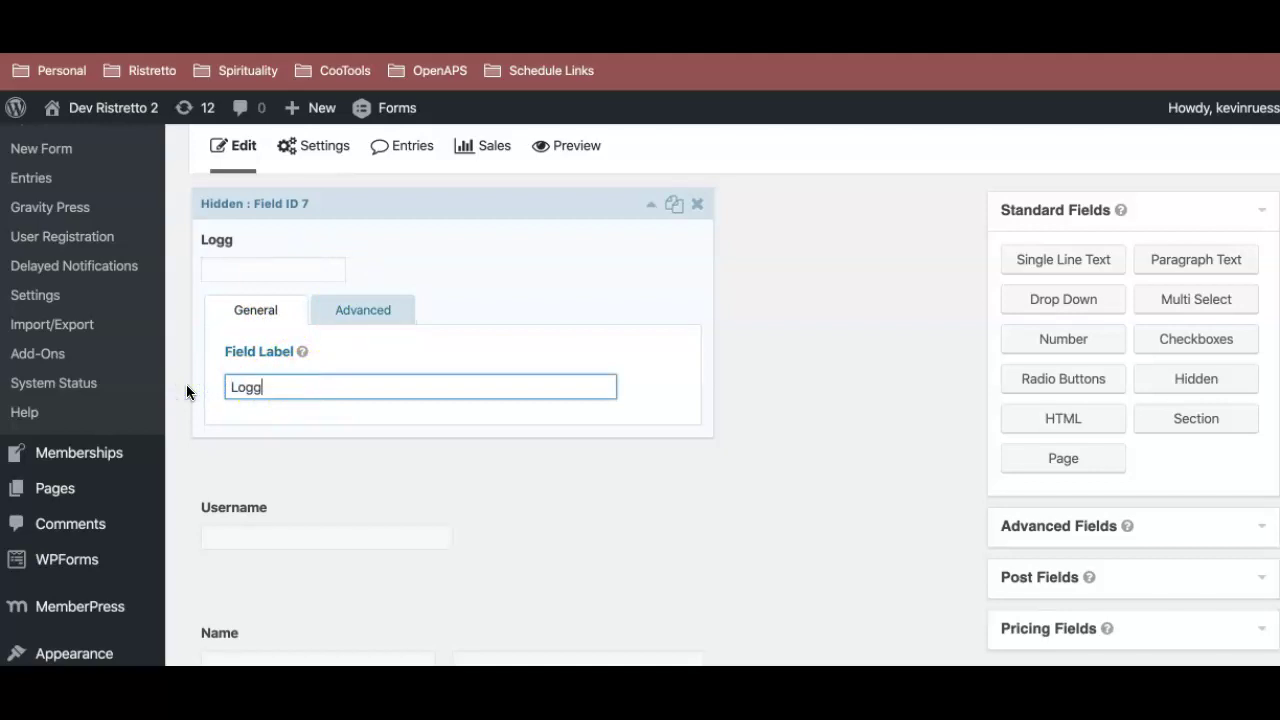
pyautogui.write('ed In?')
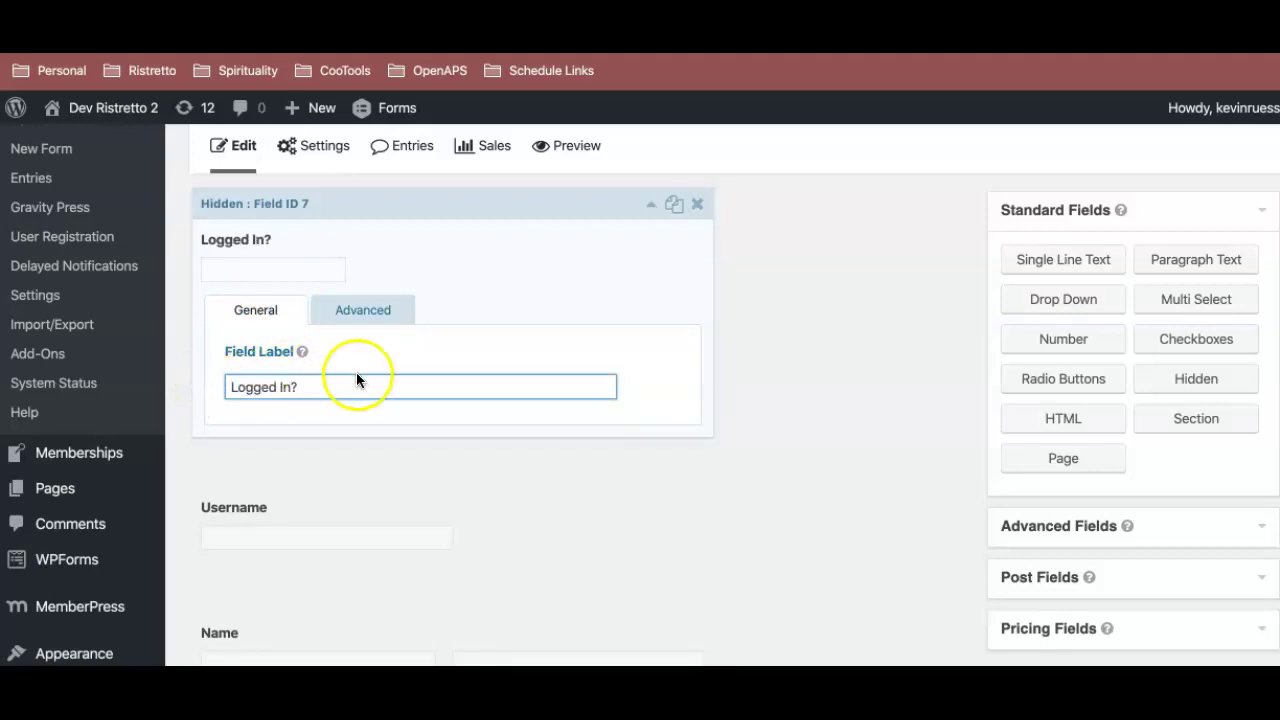
# - Set the hidden field's default value to the User Login merge tag {user:user_login}
pyautogui.click(369, 317)
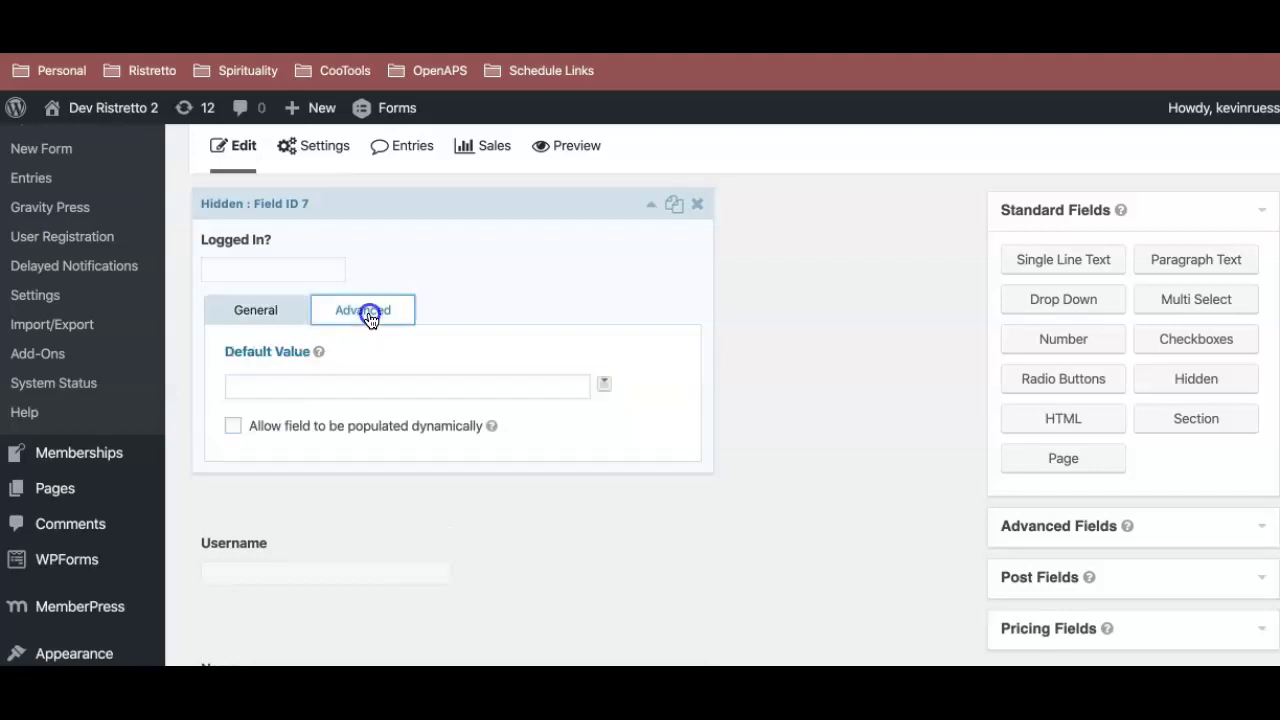
pyautogui.click(607, 386)
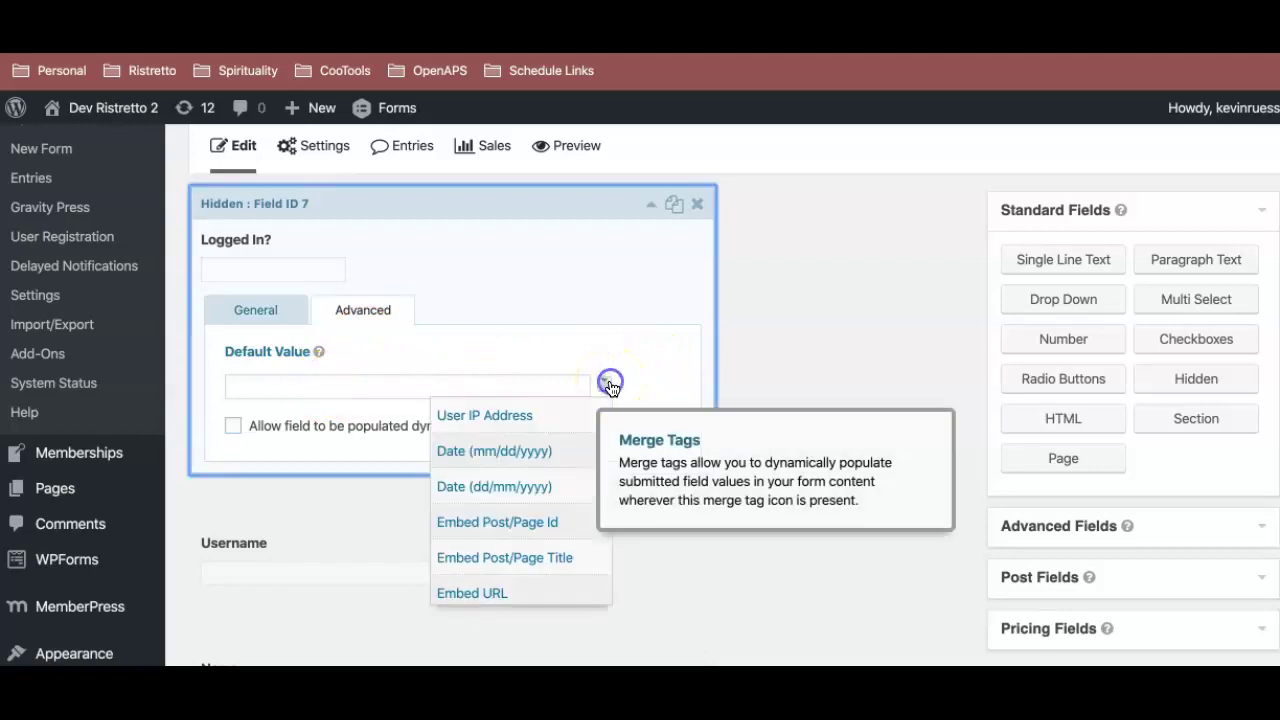
pyautogui.scroll(-3, 514, 486)
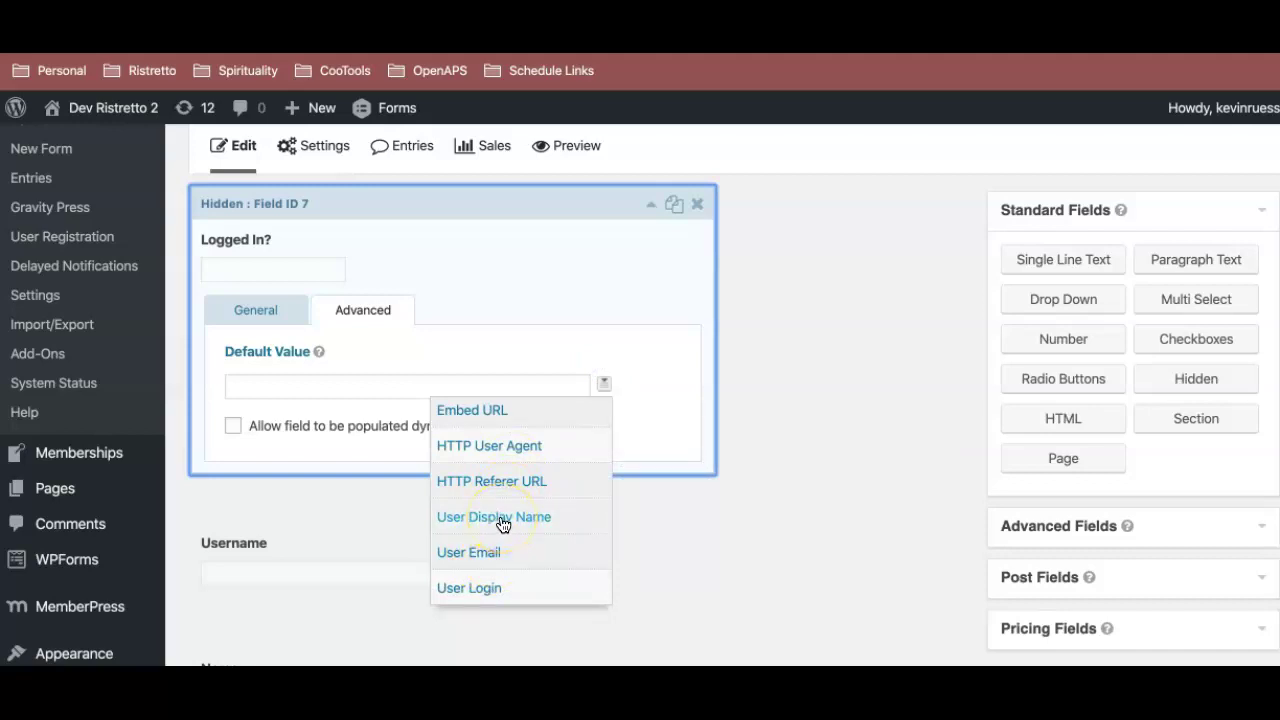
pyautogui.scroll(1, 502, 526)
pyautogui.scroll(2, 503, 523)
pyautogui.scroll(-3, 503, 520)
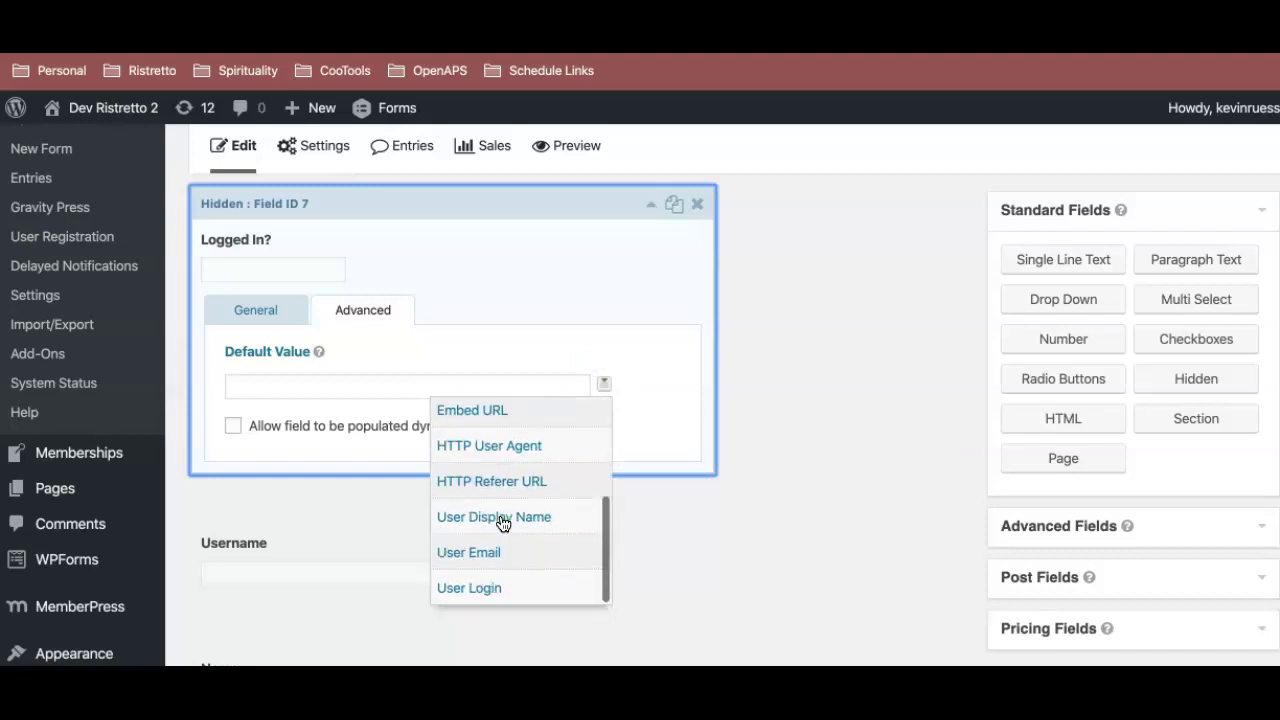
pyautogui.click(480, 586)
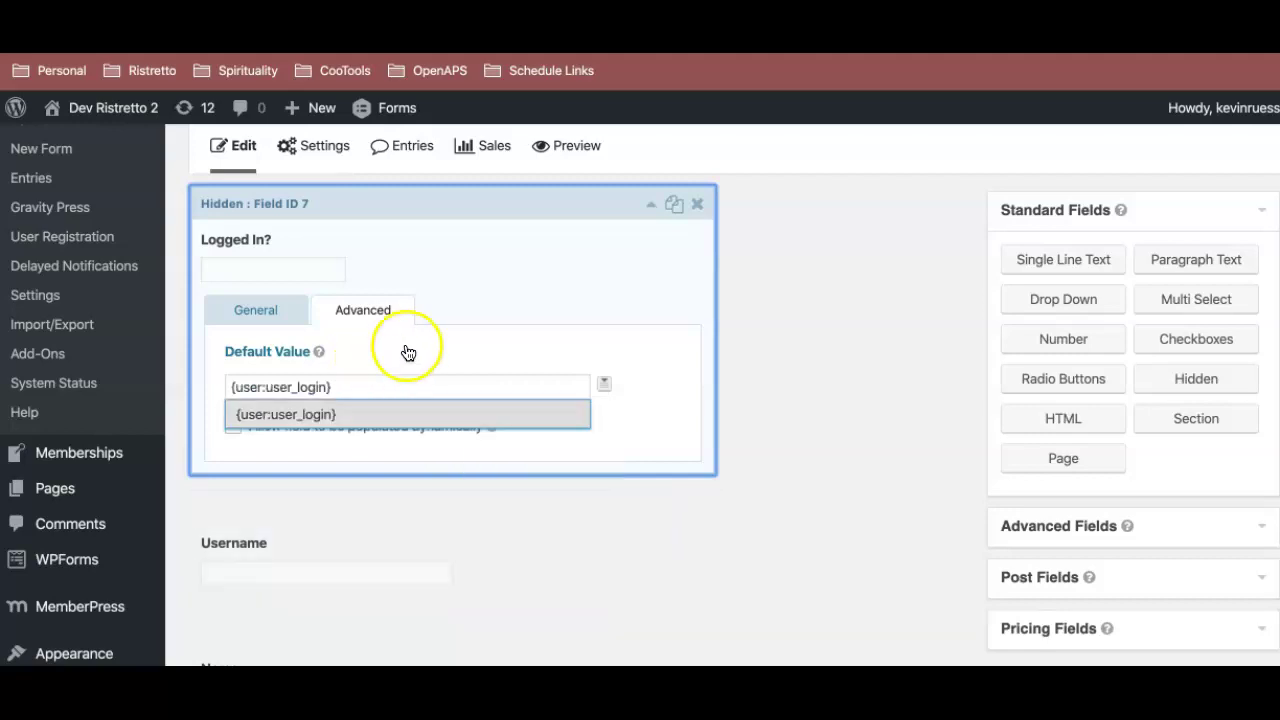
pyautogui.click(525, 300)
pyautogui.scroll(-2, 835, 378)
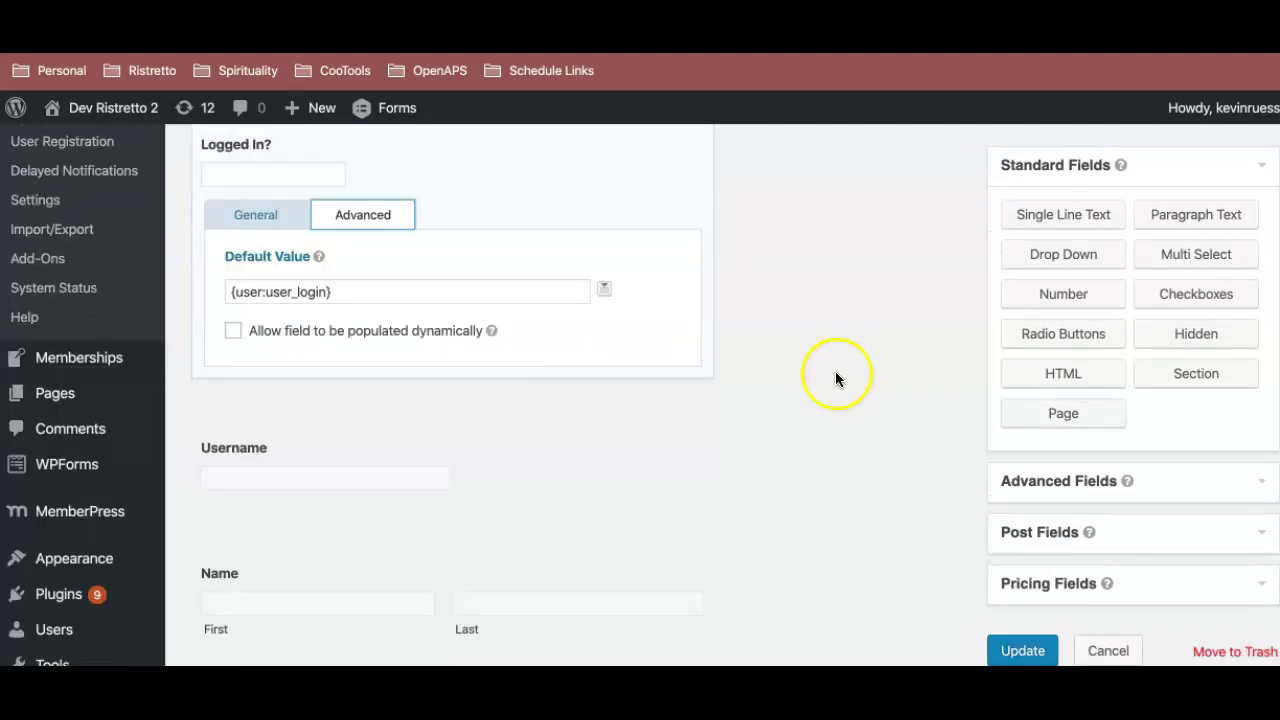
# - Collapse the Logged In? settings and check the field order: Logged In?, Username, Name, Email
pyautogui.scroll(1, 652, 360)
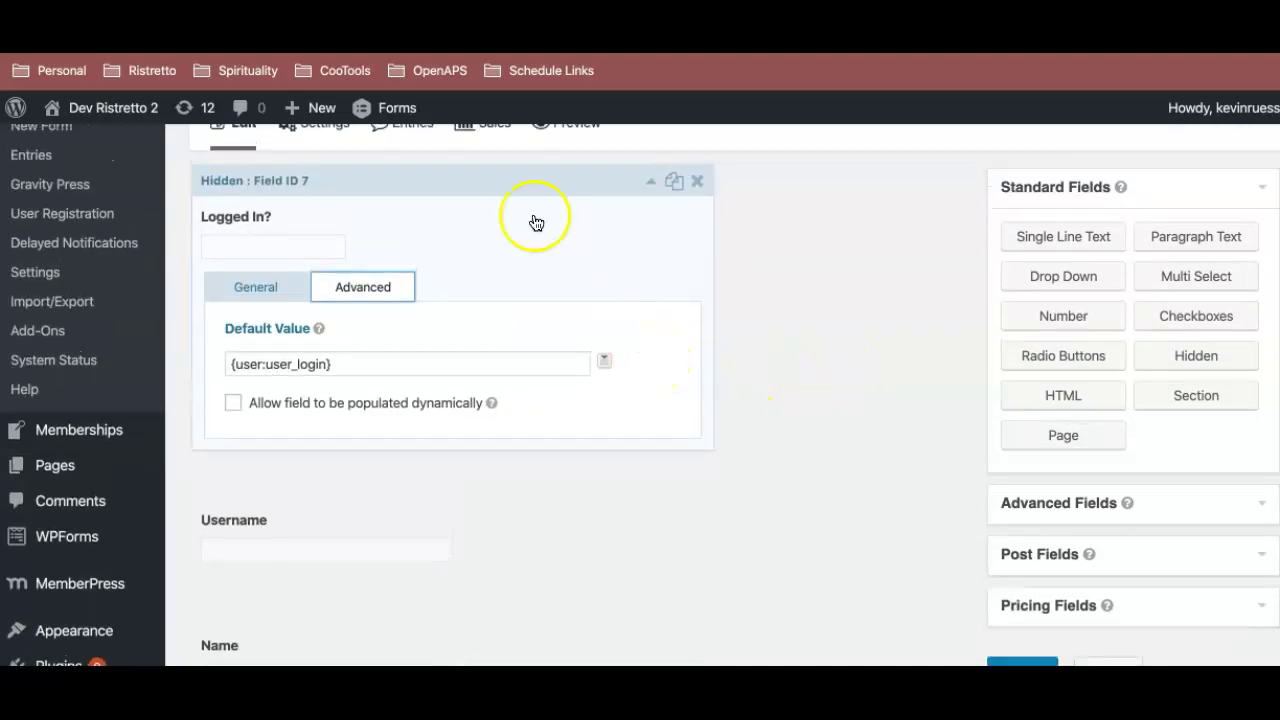
pyautogui.click(526, 183)
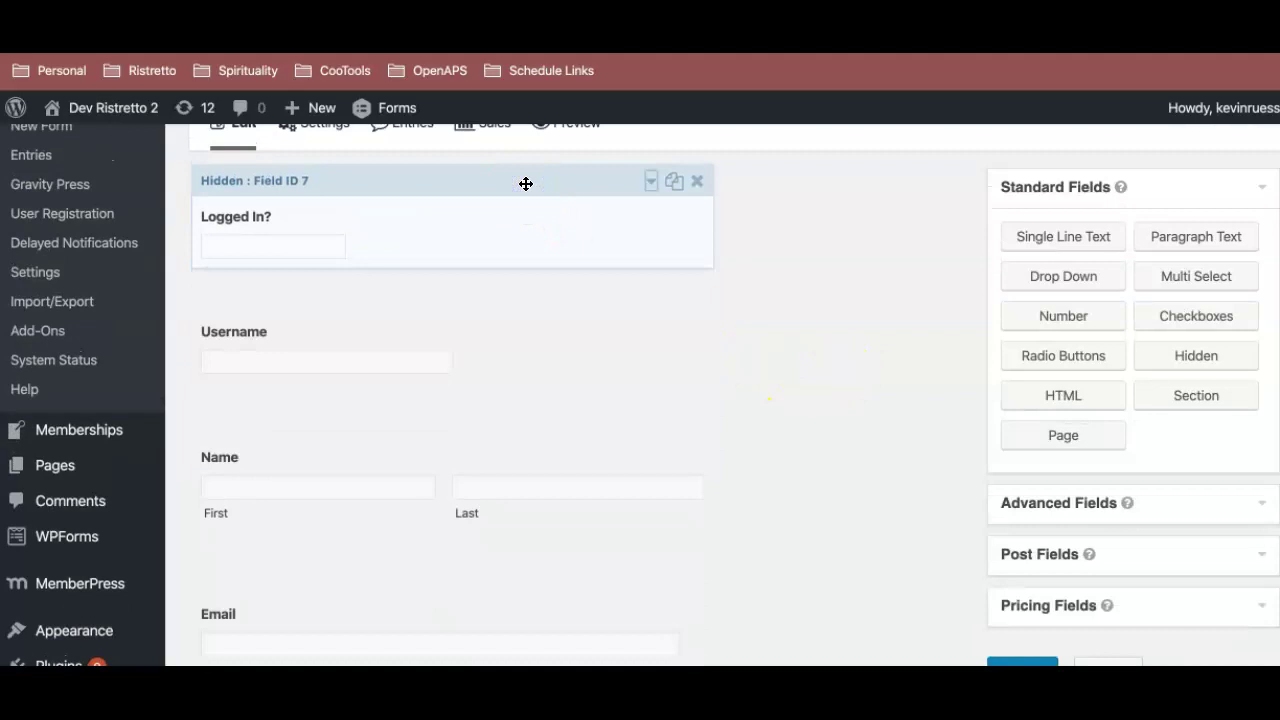
pyautogui.click(483, 288)
pyautogui.click(434, 223)
pyautogui.scroll(-1, 448, 260)
pyautogui.click(447, 262)
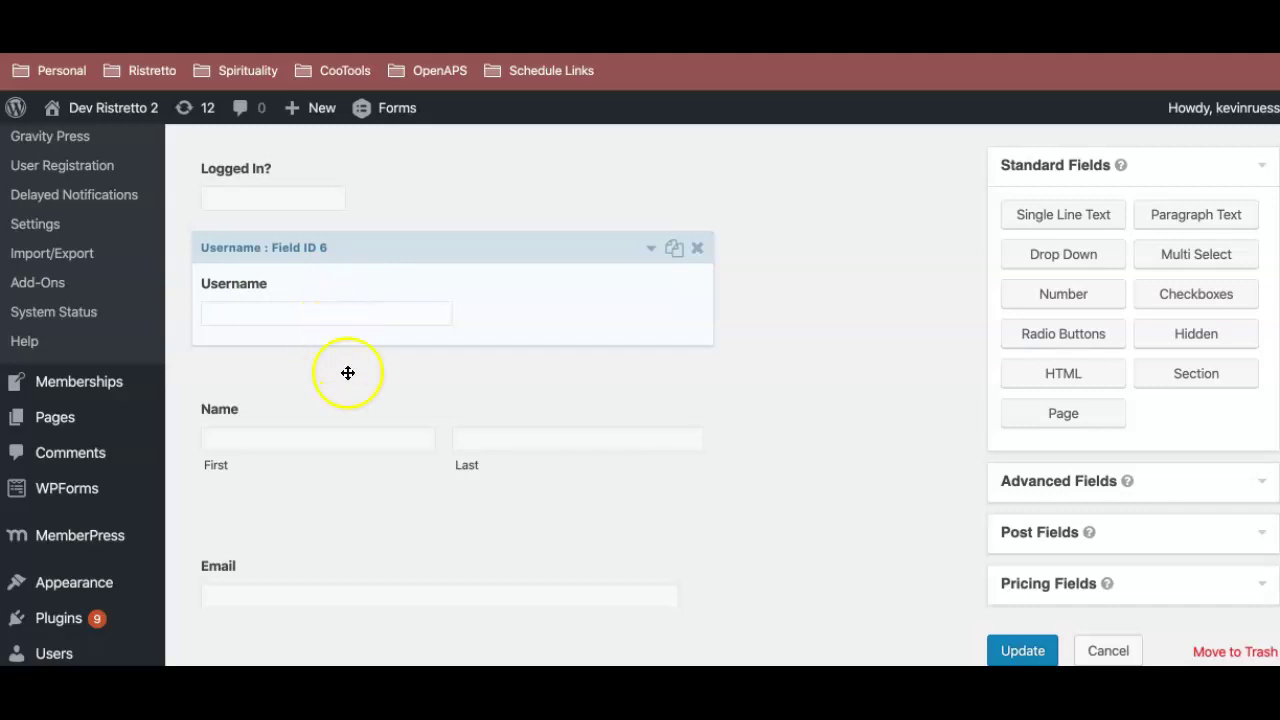
pyautogui.scroll(-2, 334, 457)
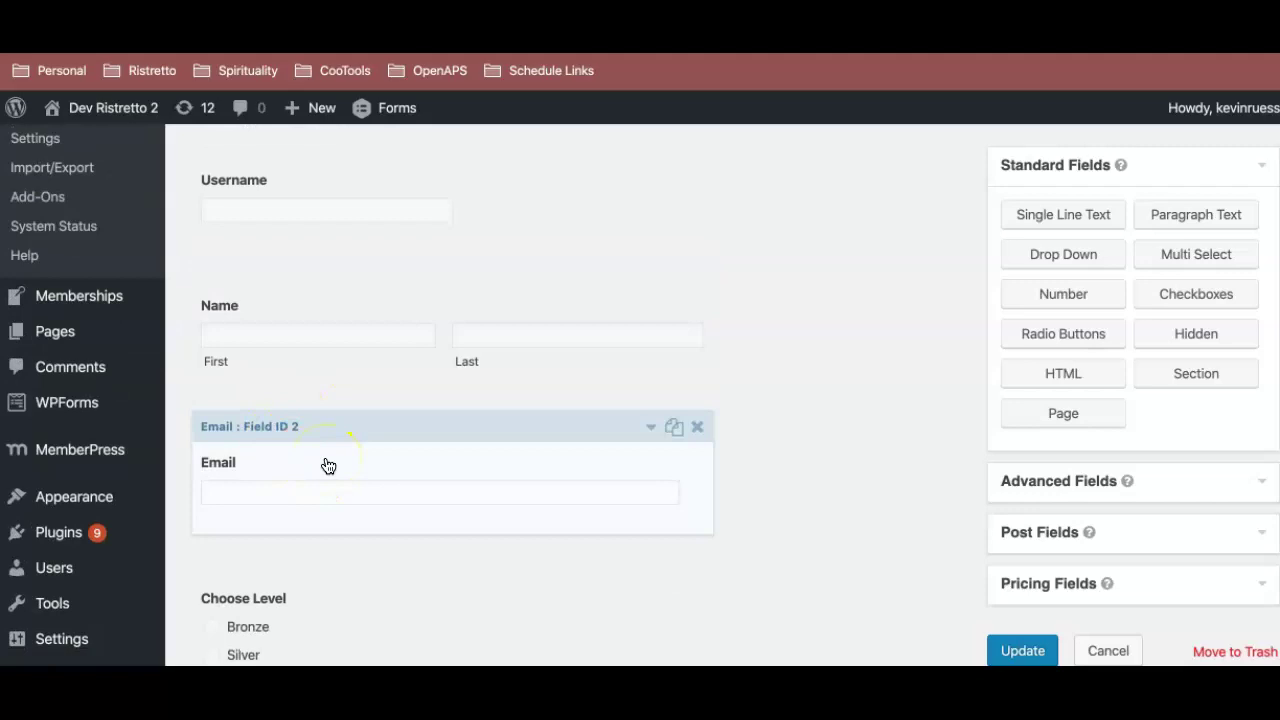
pyautogui.scroll(1, 408, 250)
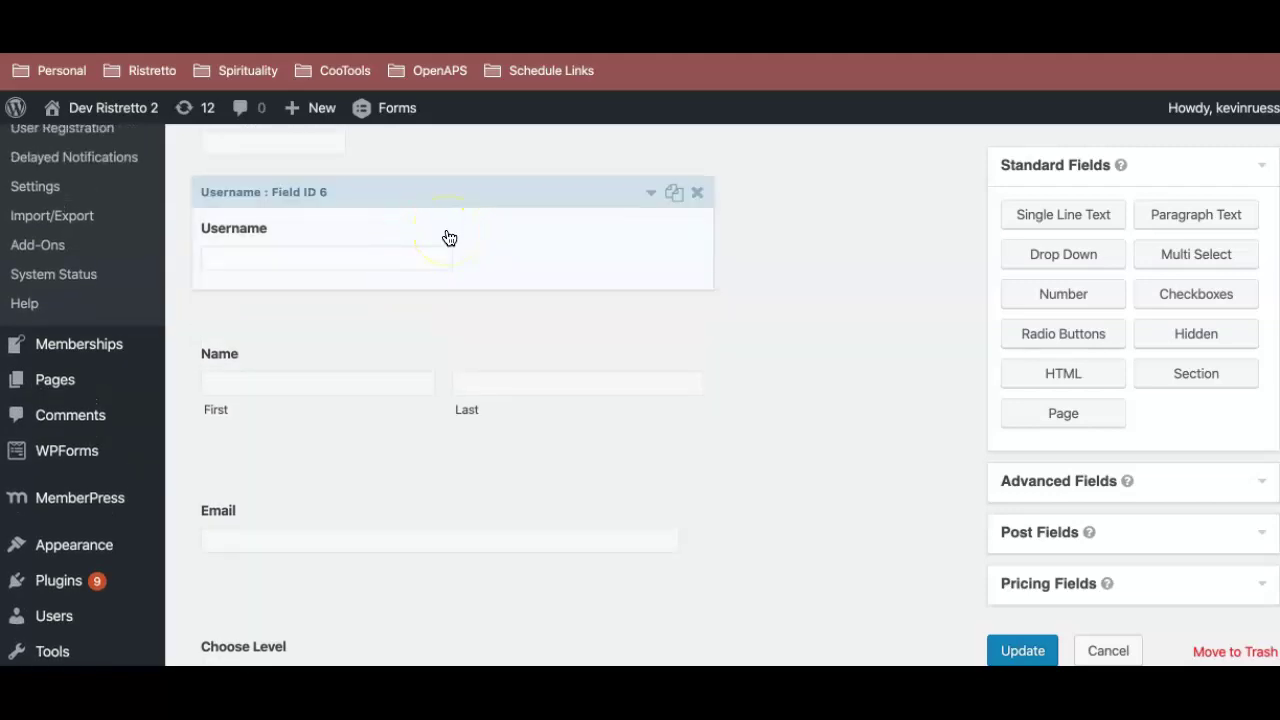
# - Review the Username field's conditional logic: show only if Logged In? is blank
pyautogui.click(447, 235)
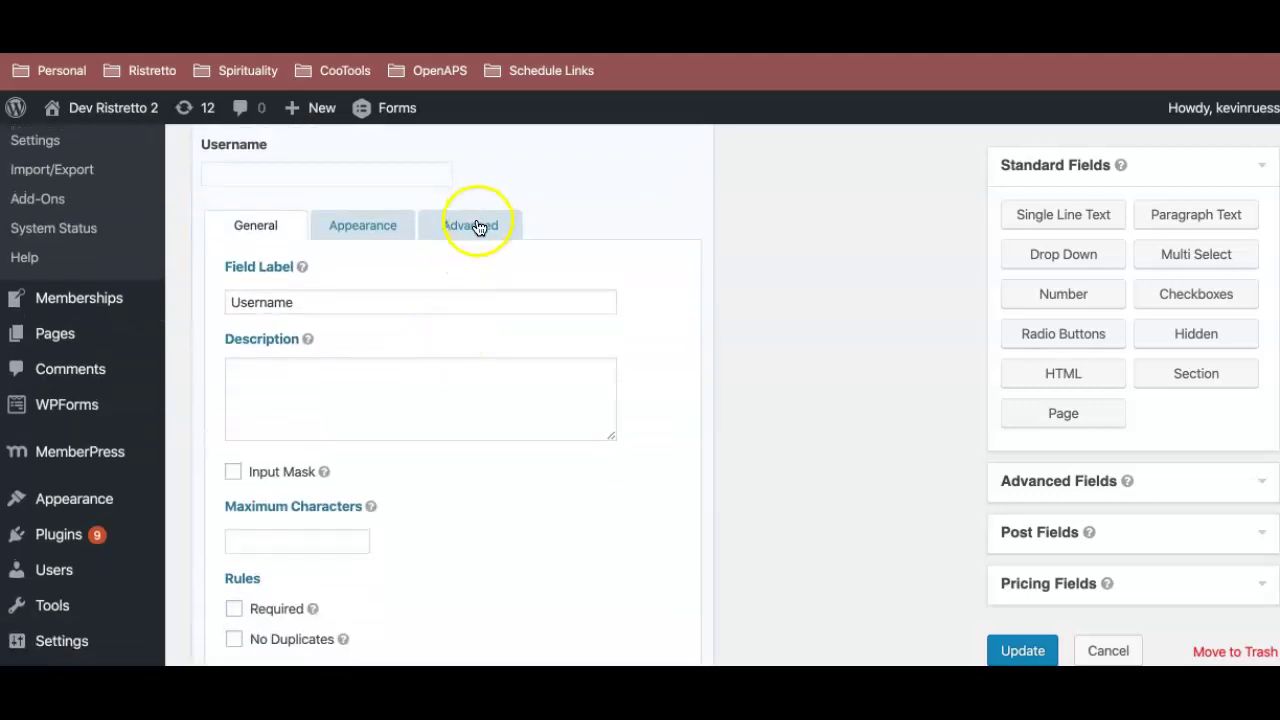
pyautogui.click(476, 222)
pyautogui.scroll(-3, 464, 318)
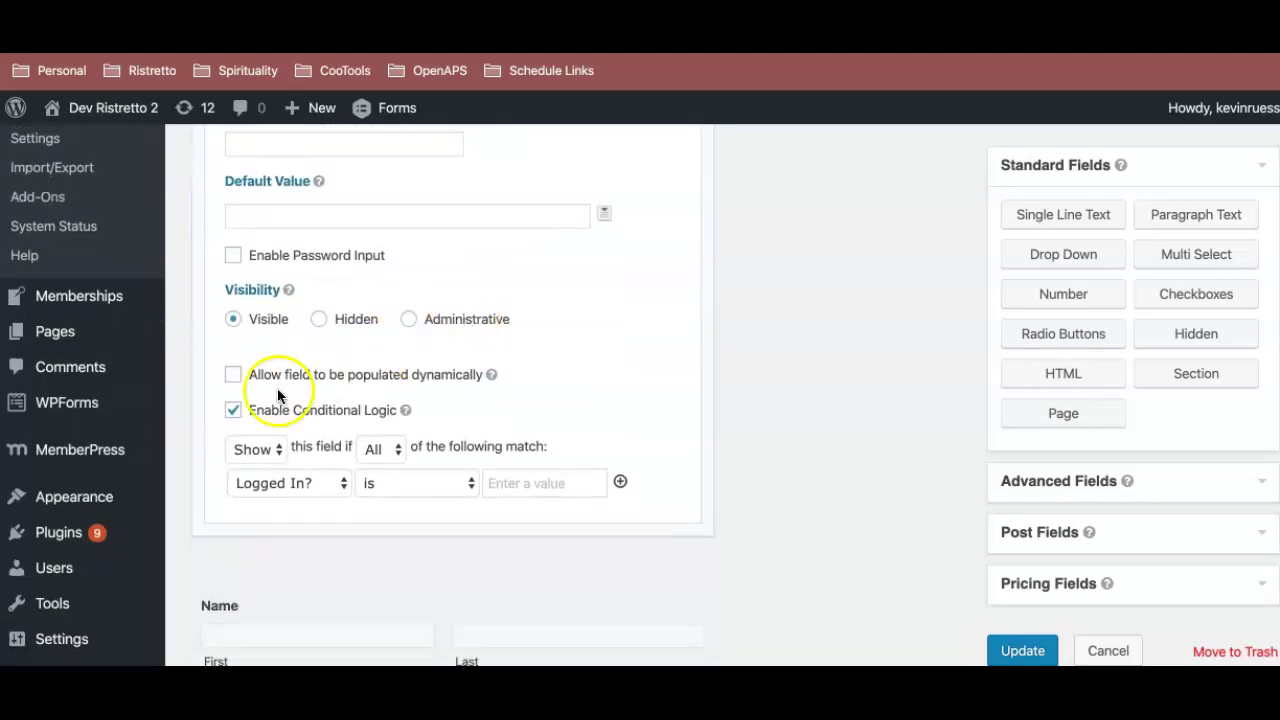
pyautogui.click(234, 420)
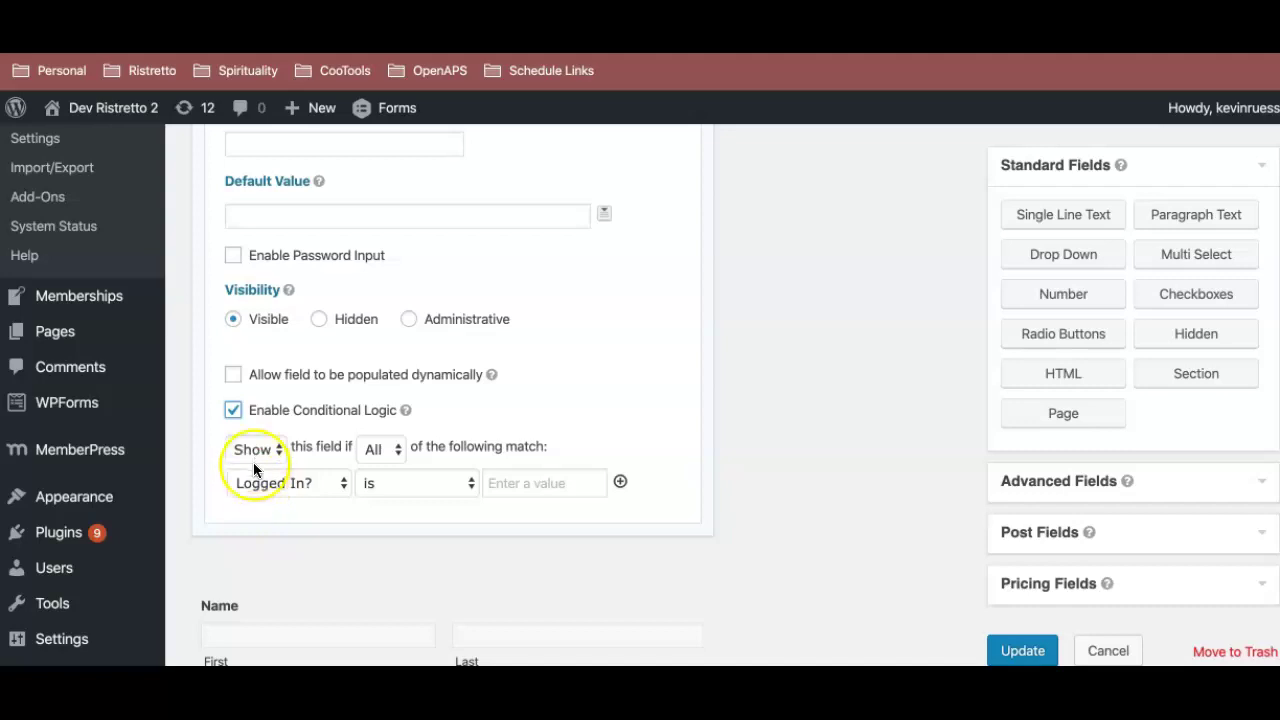
pyautogui.scroll(5, 329, 420)
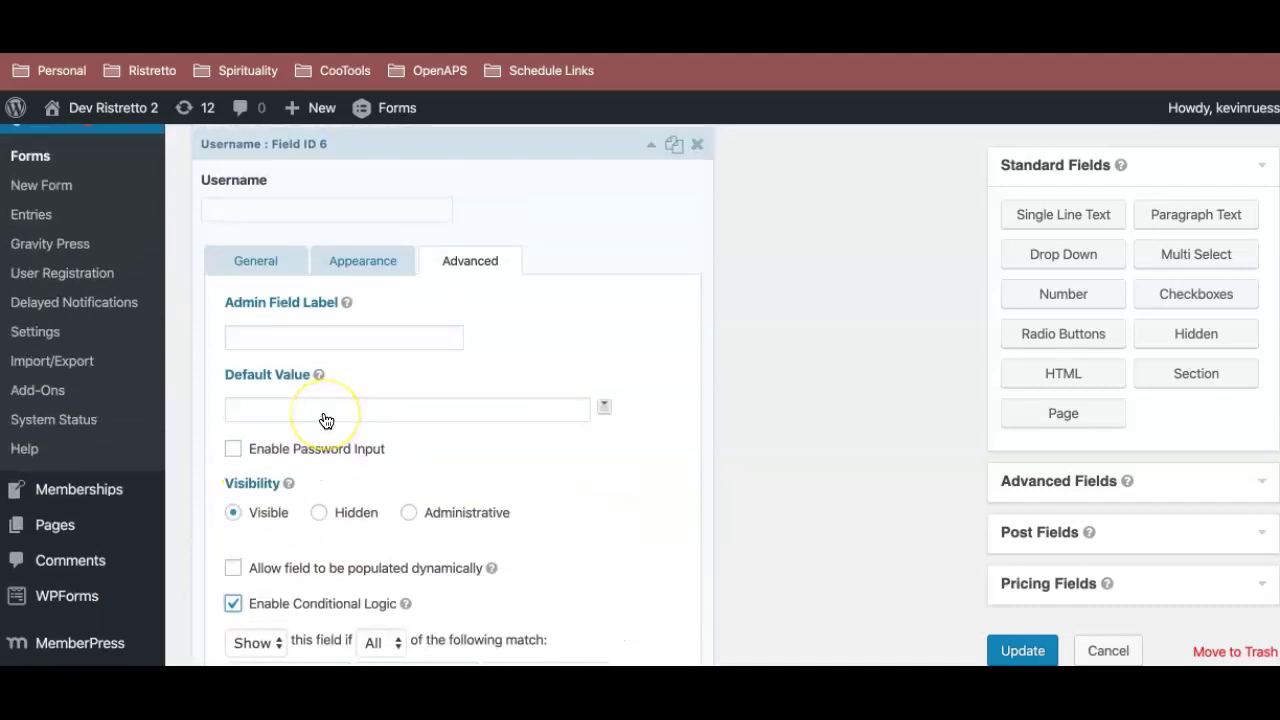
pyautogui.scroll(-4, 325, 420)
pyautogui.scroll(-1, 325, 420)
pyautogui.click(272, 468)
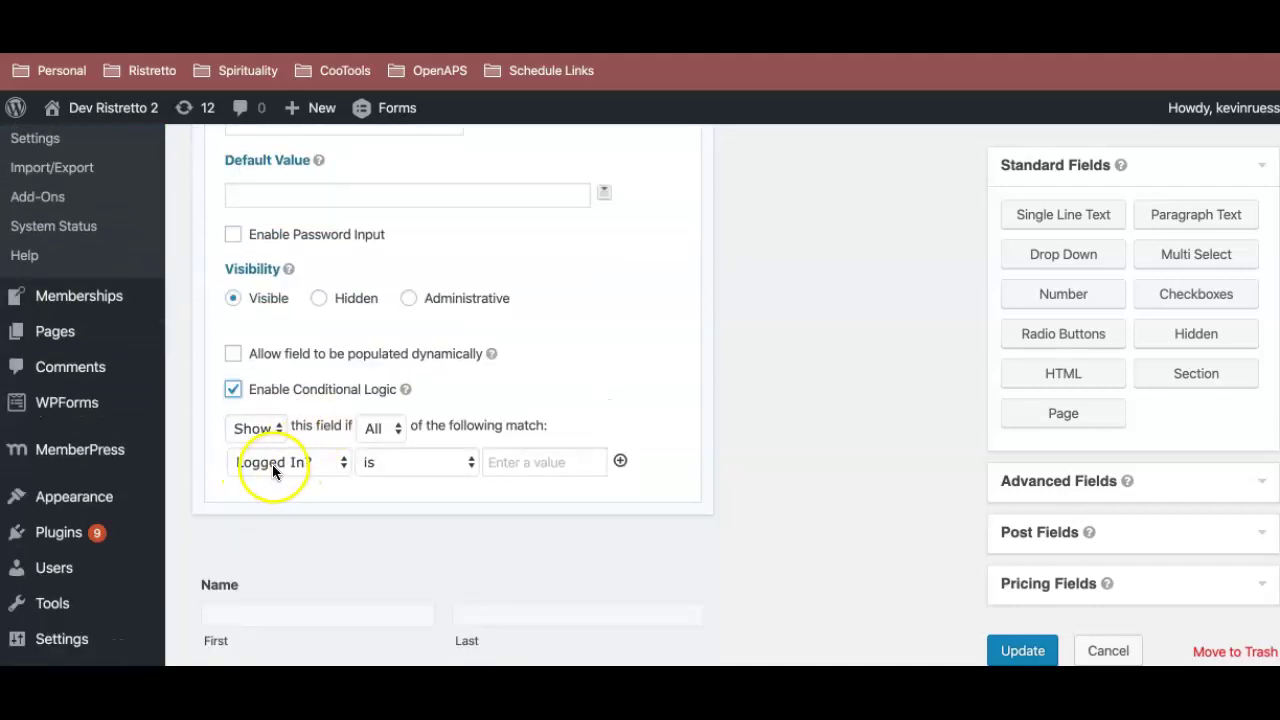
pyautogui.scroll(10, 310, 440)
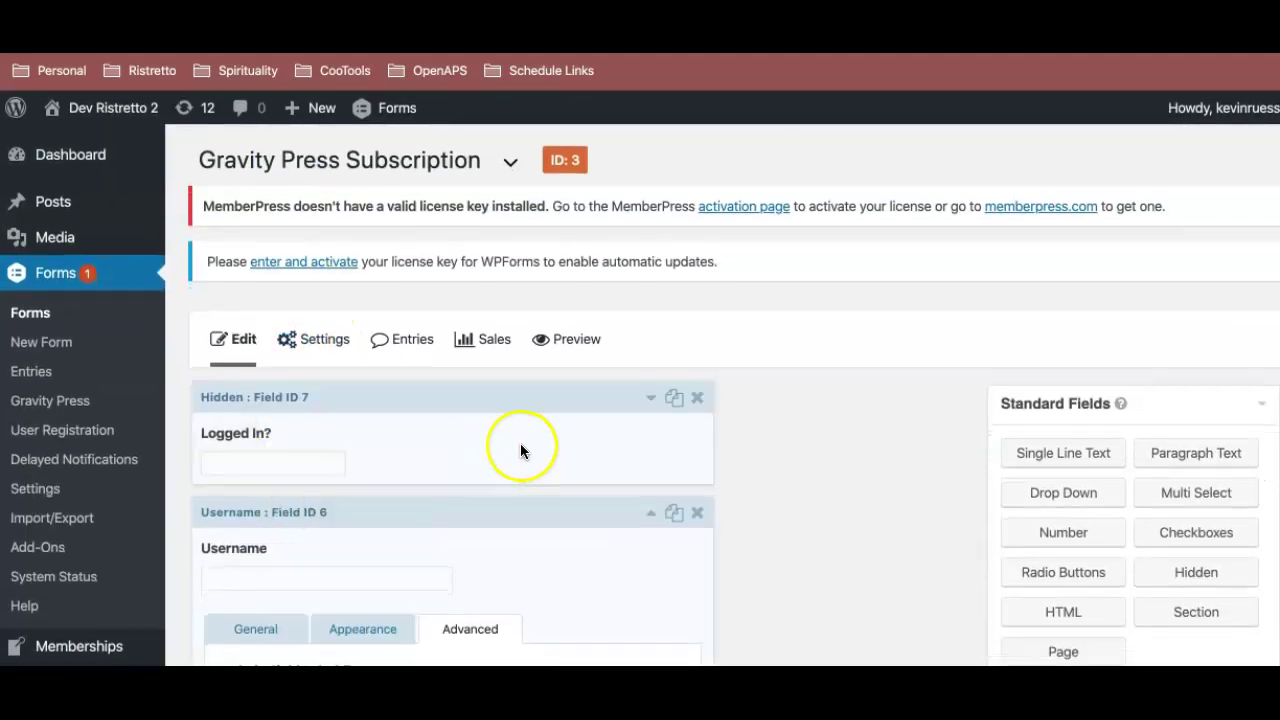
pyautogui.scroll(-10, 475, 460)
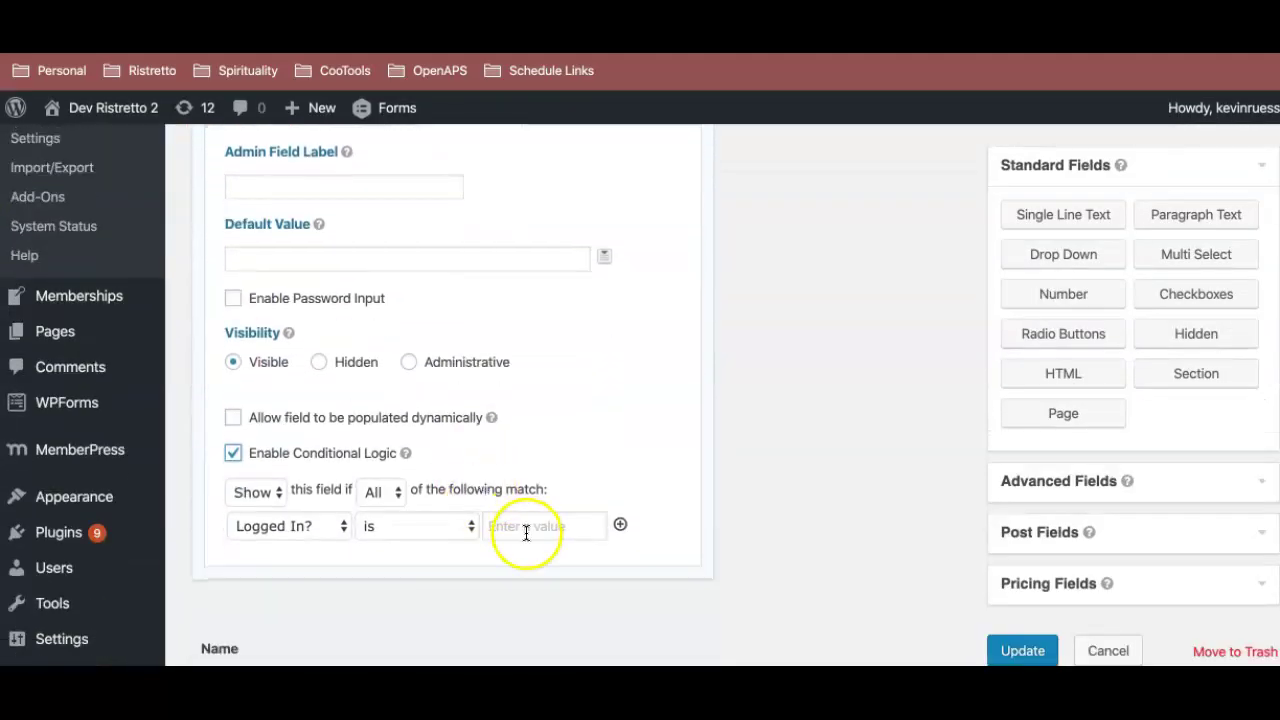
pyautogui.click(541, 526)
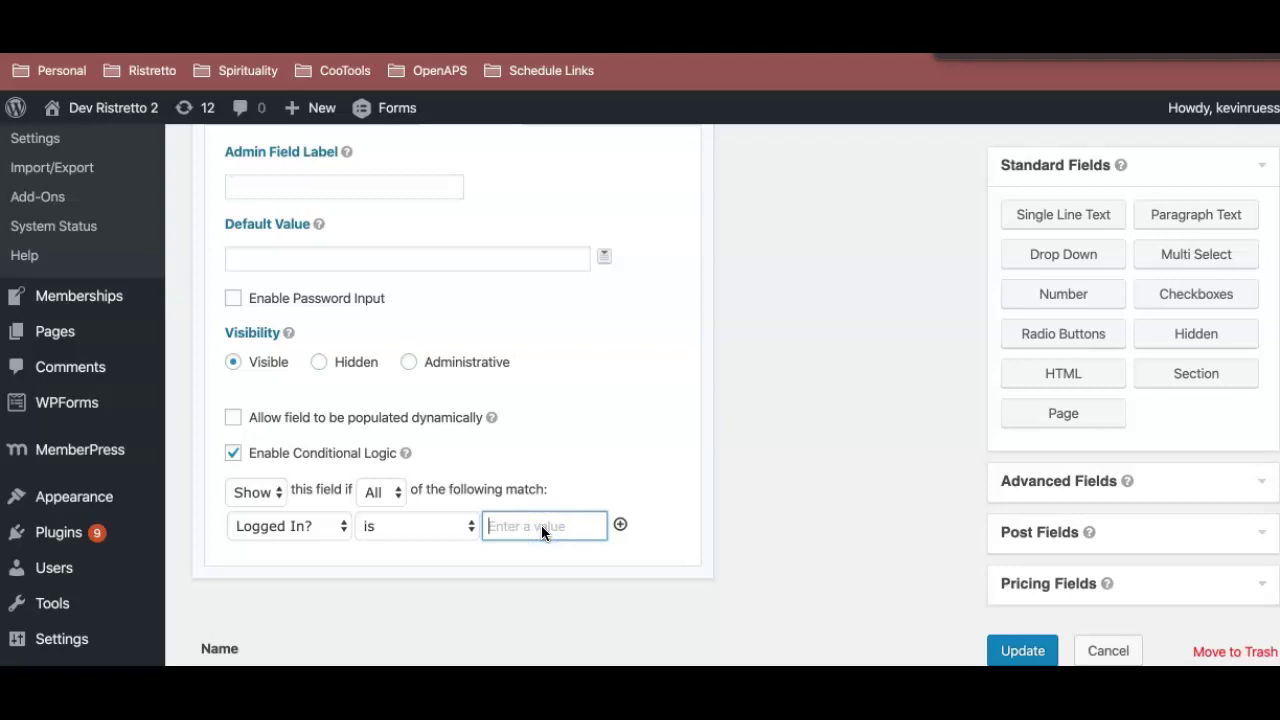
pyautogui.click(545, 523)
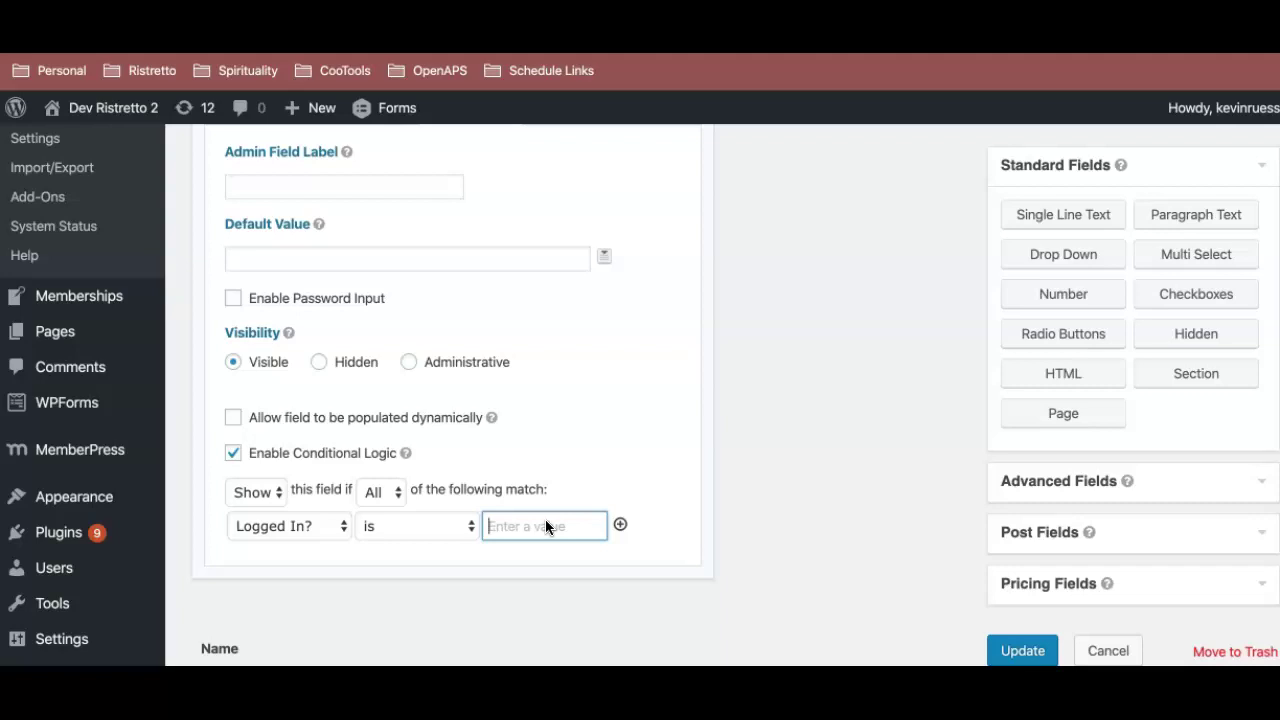
pyautogui.scroll(3, 545, 523)
# - Confirm Logged In? defaults to {user:user_login}, then reopen Username's advanced settings
pyautogui.click(452, 232)
pyautogui.click(385, 290)
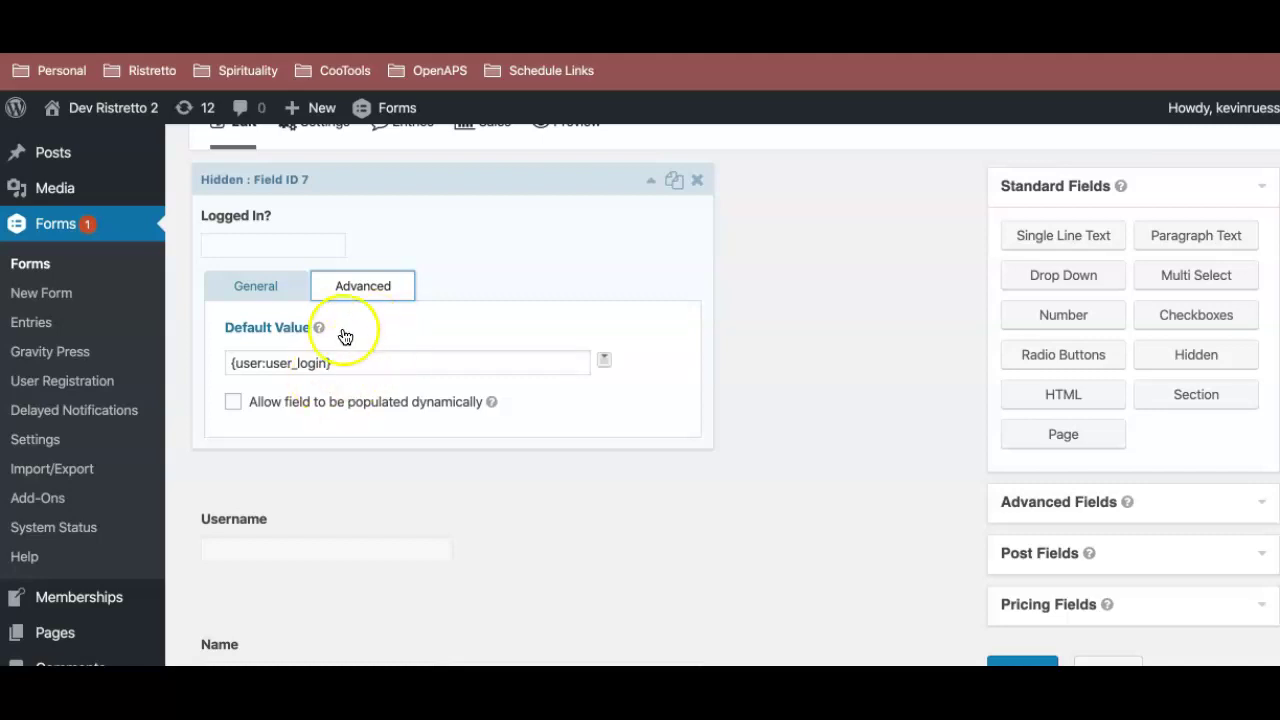
pyautogui.scroll(-2, 386, 378)
pyautogui.click(506, 303)
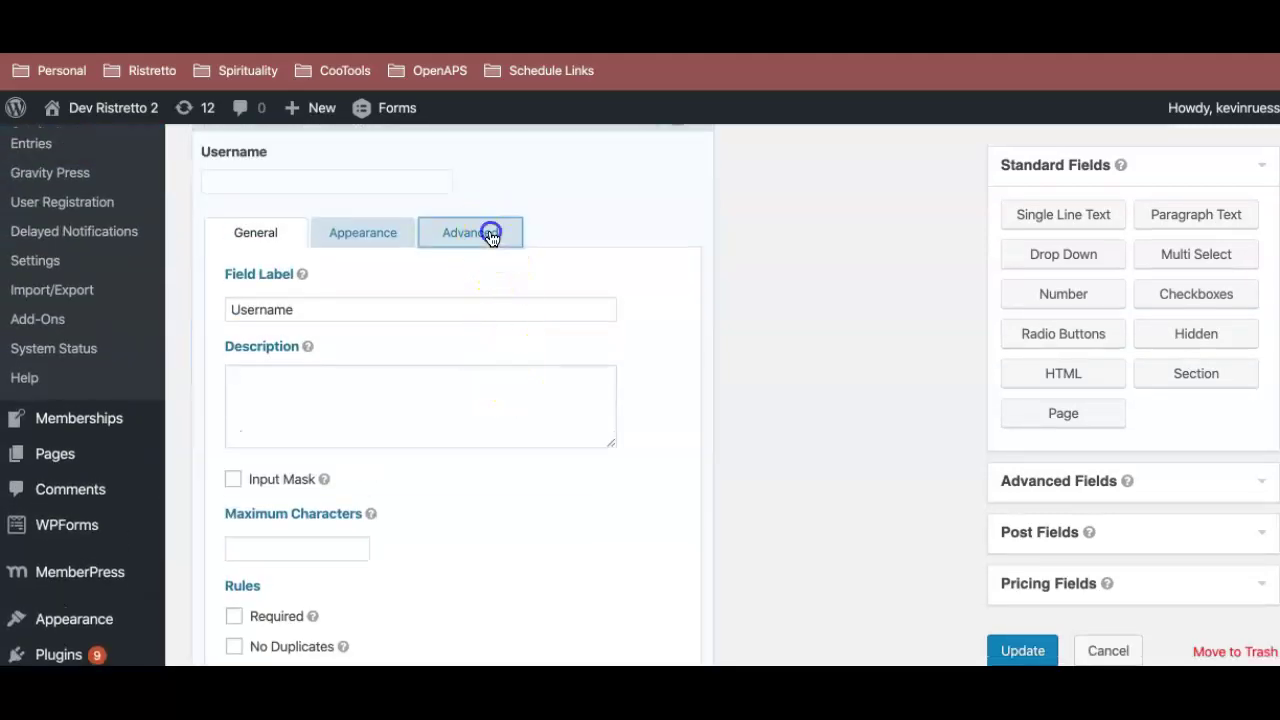
pyautogui.click(491, 234)
pyautogui.scroll(-1, 525, 388)
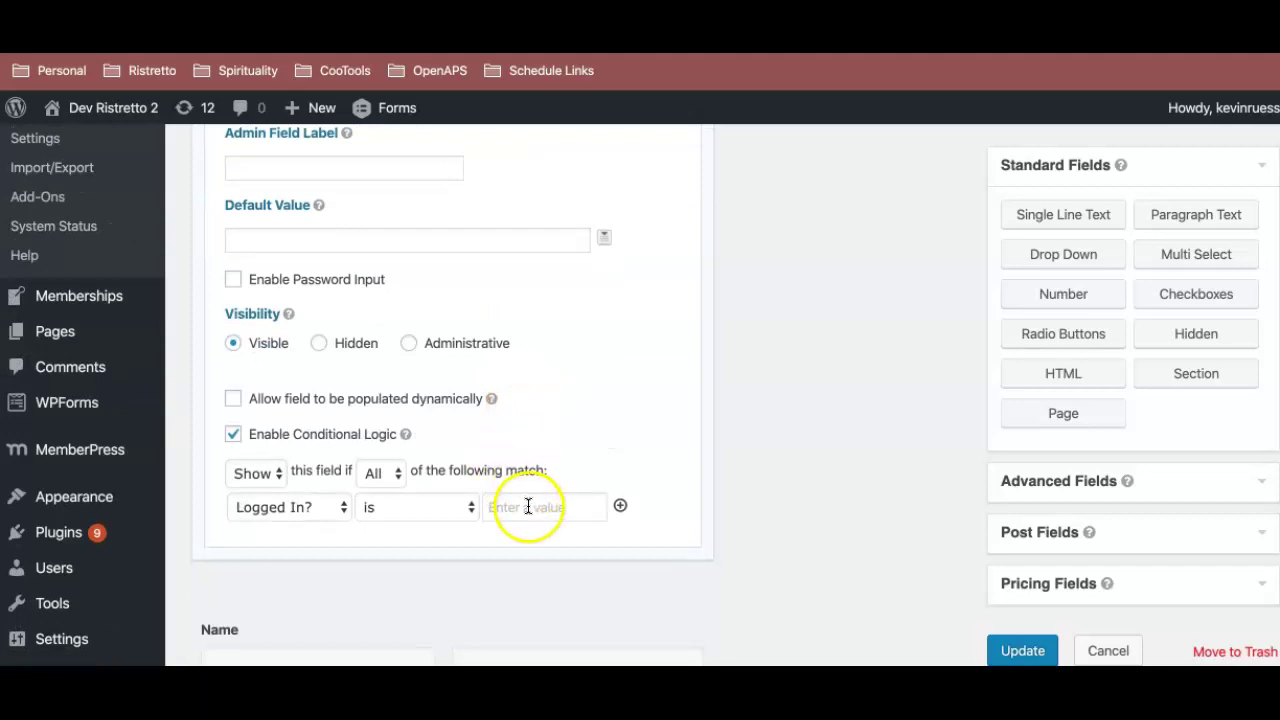
pyautogui.moveTo(488, 400)
pyautogui.scroll(1, 433, 379)
pyautogui.scroll(-3, 433, 379)
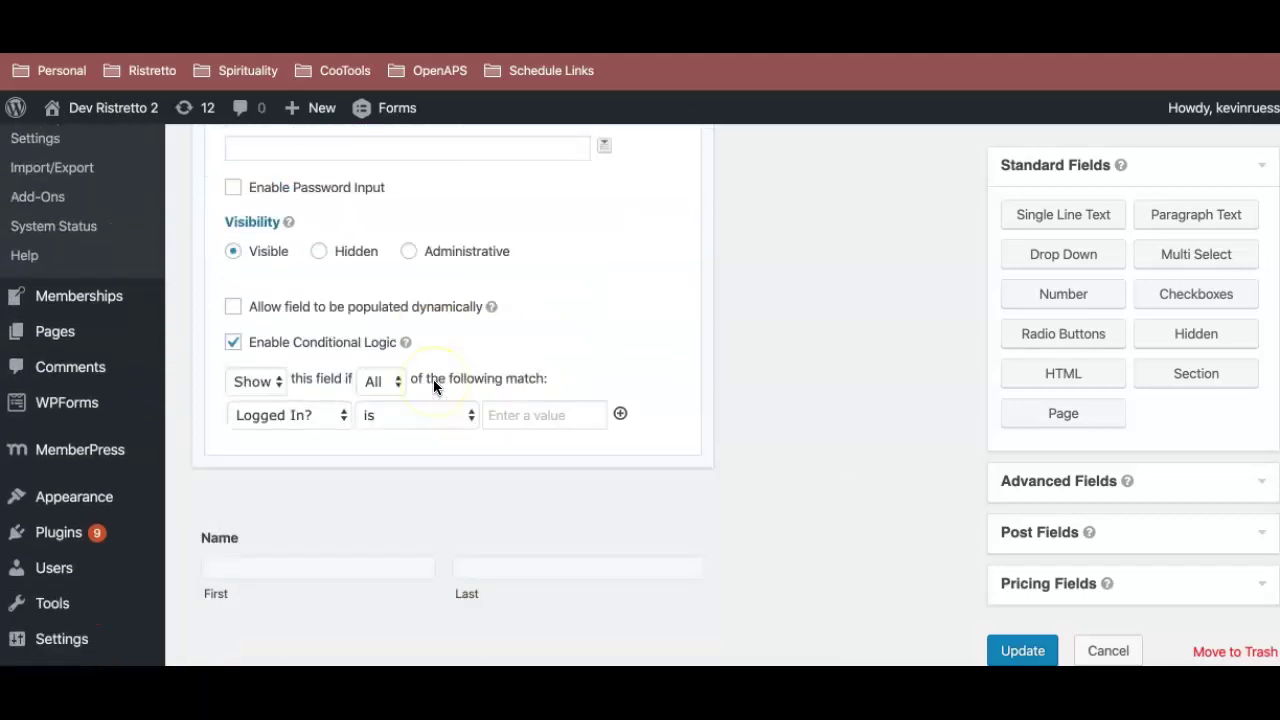
# - Enable conditional logic on the Name field: show if Logged In? is blank
pyautogui.click(417, 447)
pyautogui.scroll(2, 420, 451)
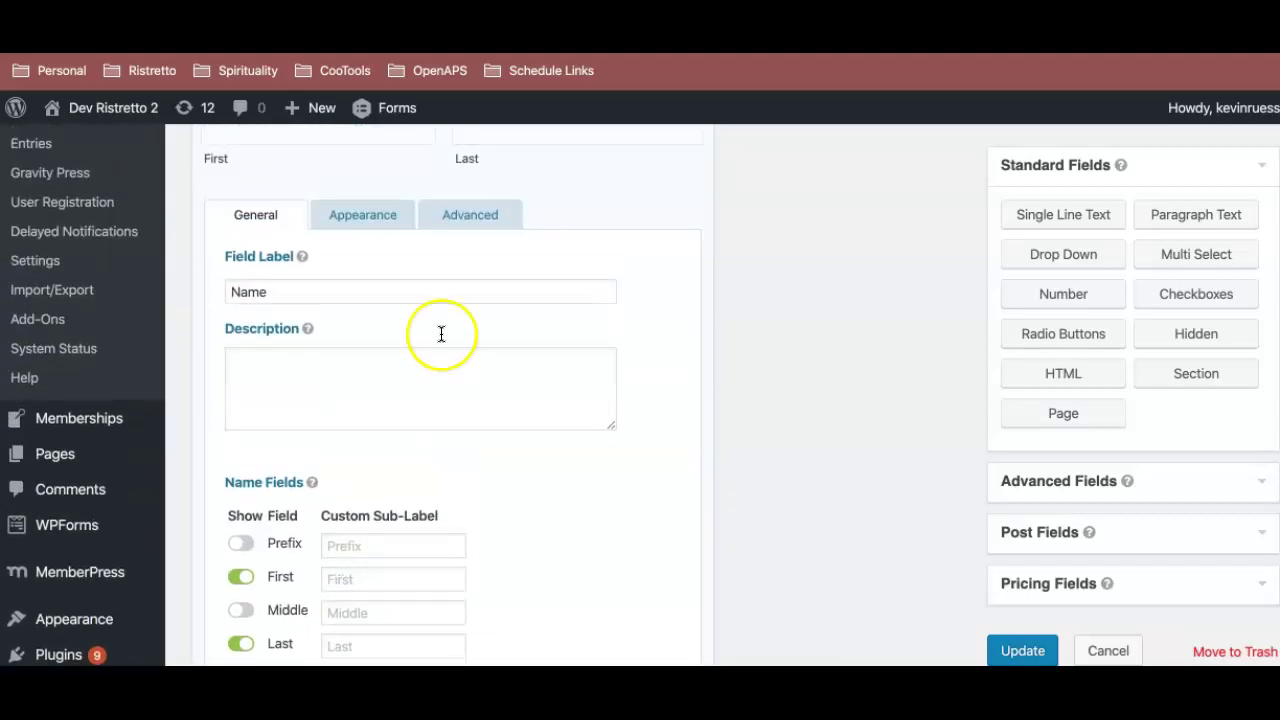
pyautogui.click(470, 218)
pyautogui.scroll(-4, 470, 410)
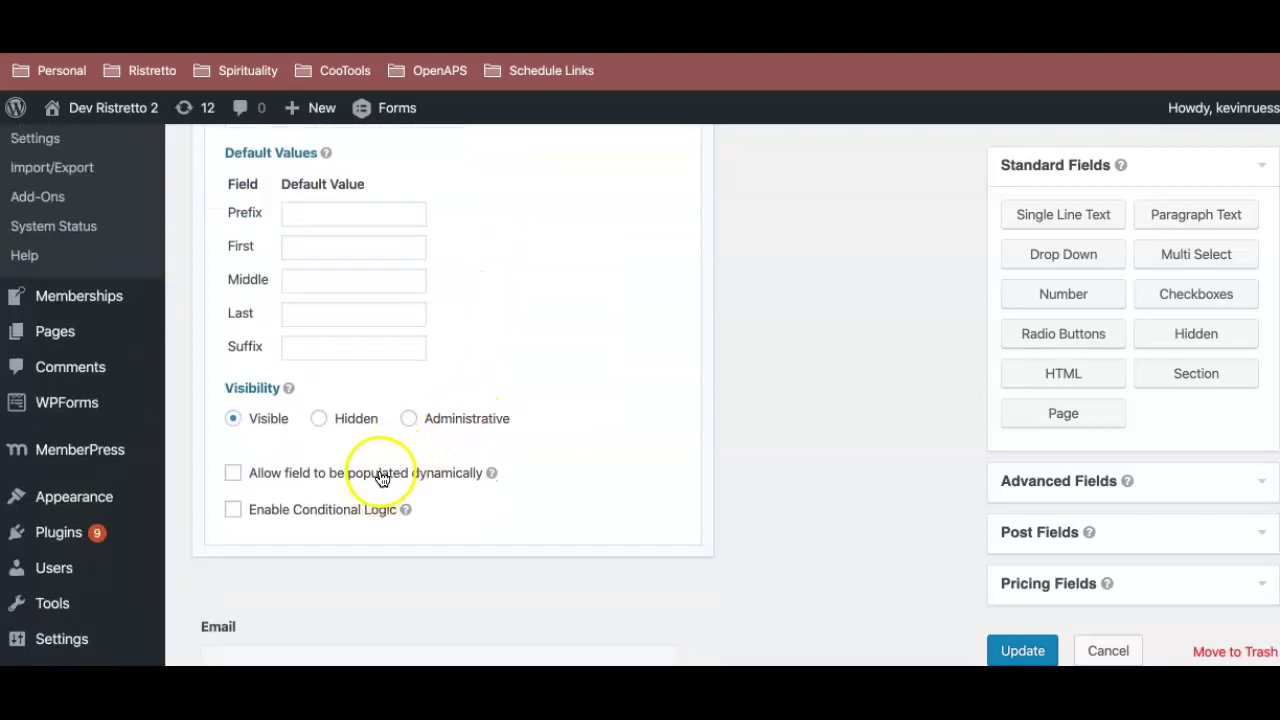
pyautogui.click(360, 509)
pyautogui.scroll(-1, 363, 512)
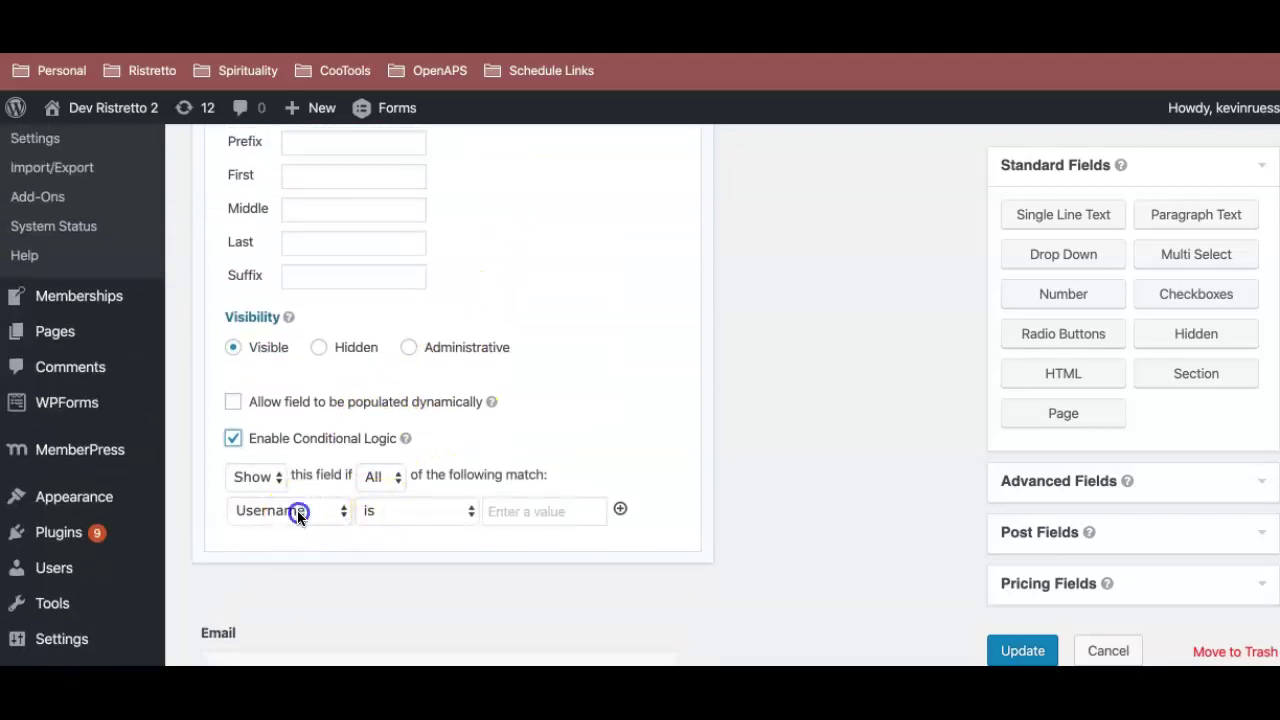
pyautogui.click(297, 512)
pyautogui.click(300, 527)
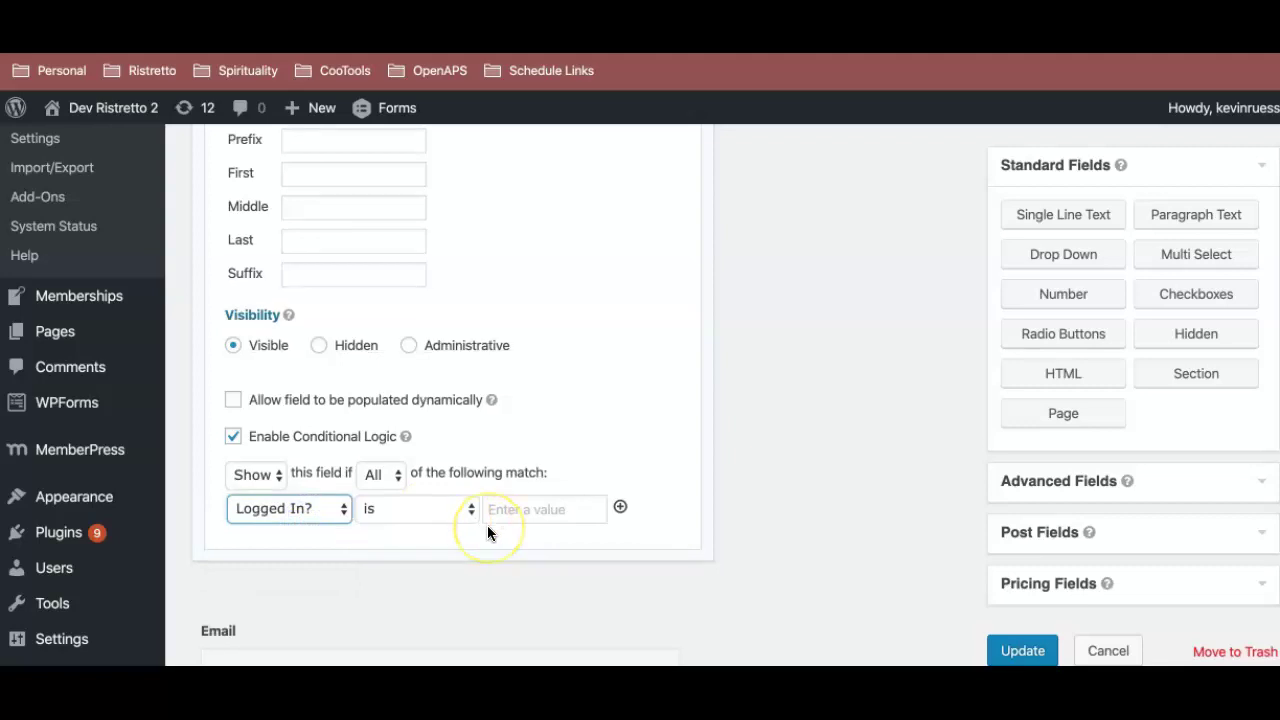
pyautogui.scroll(-5, 485, 525)
# - Give the Email field the same rule: show only if Logged In? is blank
pyautogui.click(456, 400)
pyautogui.scroll(2, 423, 340)
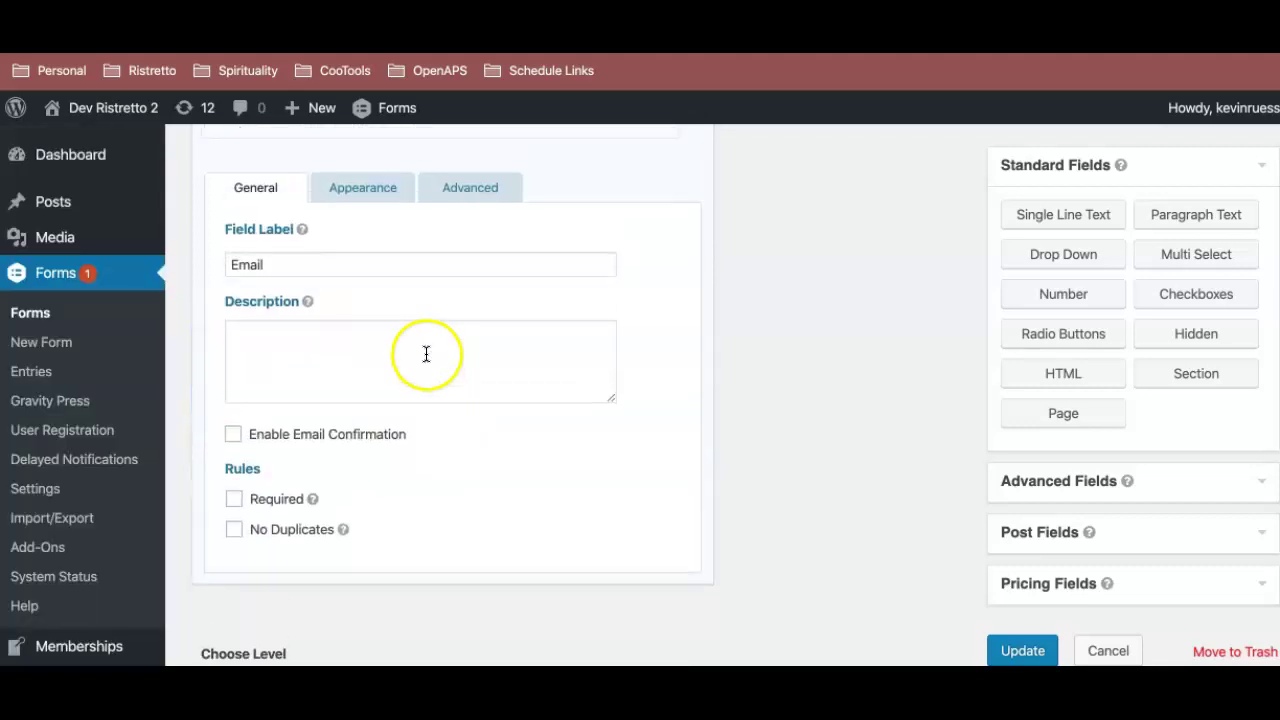
pyautogui.click(471, 196)
pyautogui.click(316, 494)
pyautogui.click(289, 566)
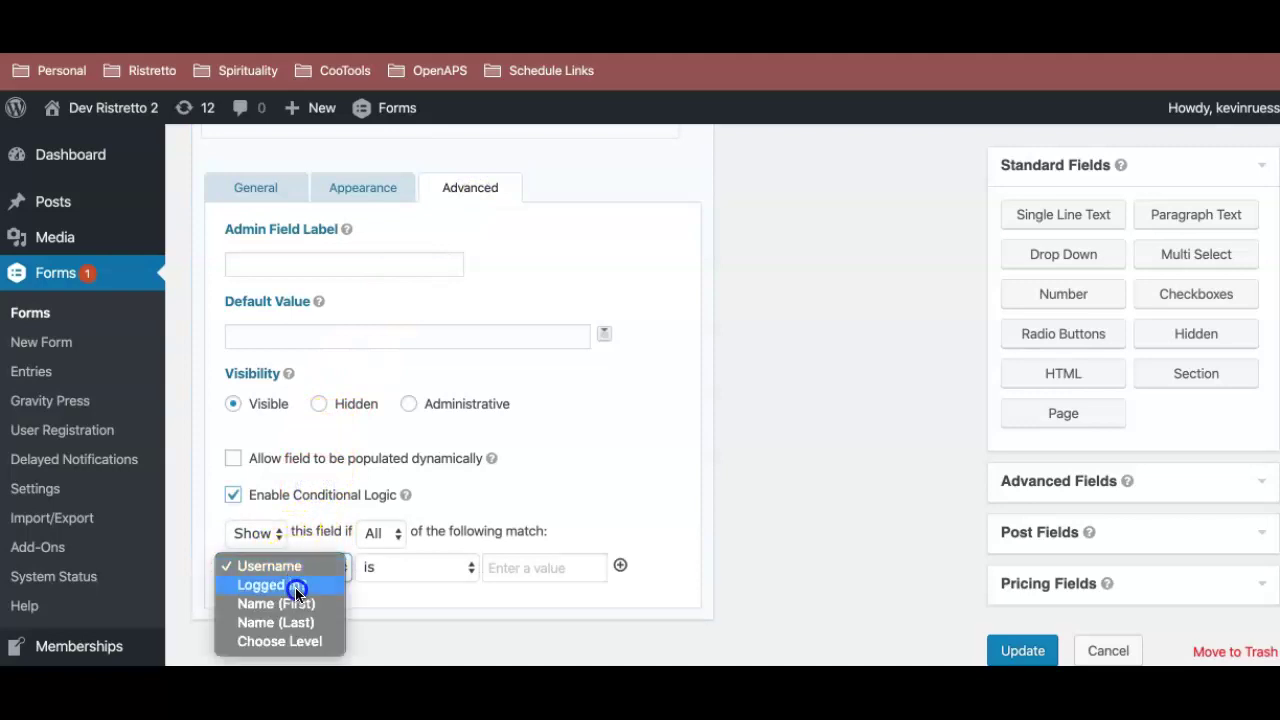
pyautogui.click(294, 585)
pyautogui.click(540, 567)
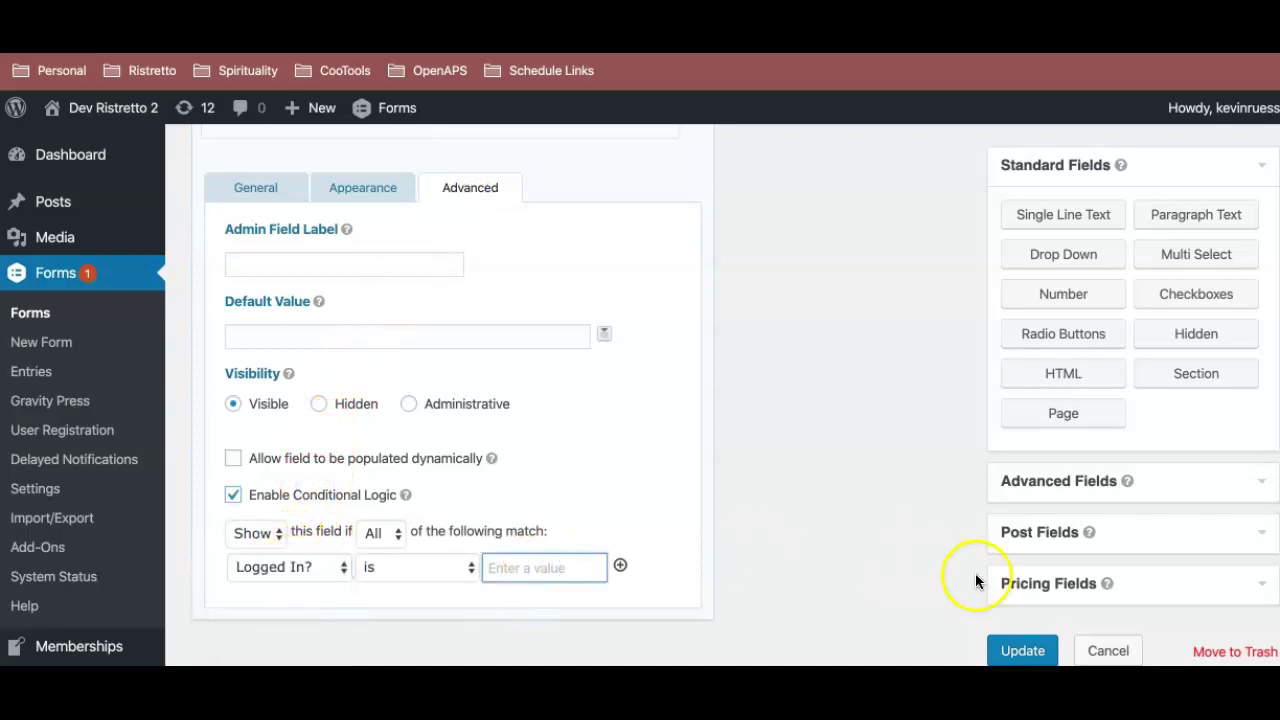
# - Save the form with the new conditional logic rules
pyautogui.click(1025, 652)
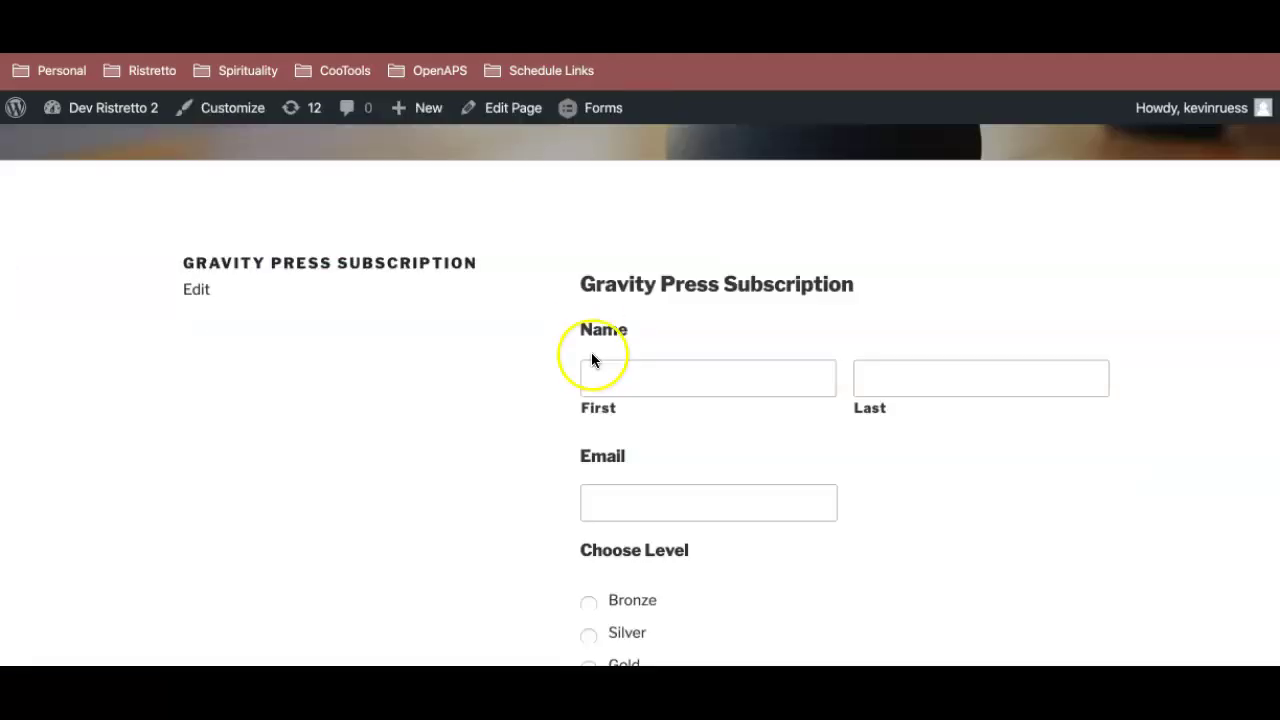
pyautogui.scroll(2, 592, 370)
pyautogui.scroll(-4, 593, 374)
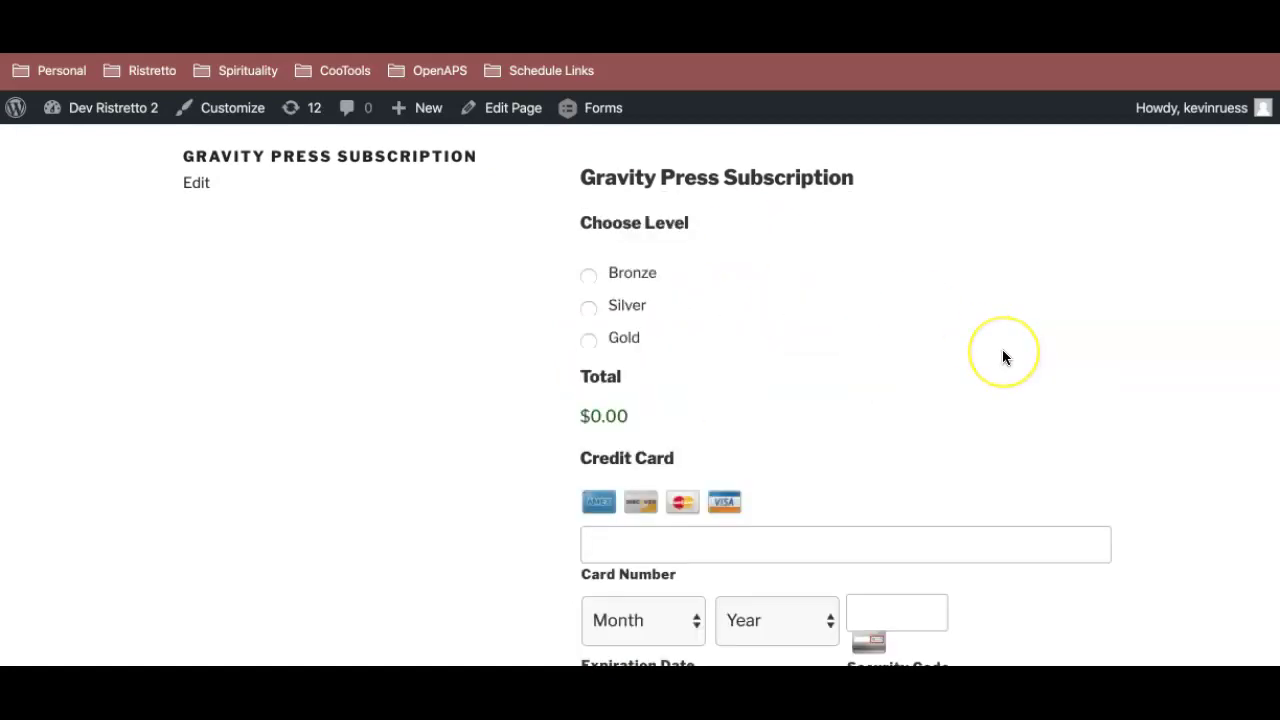
pyautogui.scroll(2, 1003, 354)
pyautogui.scroll(-5, 1003, 354)
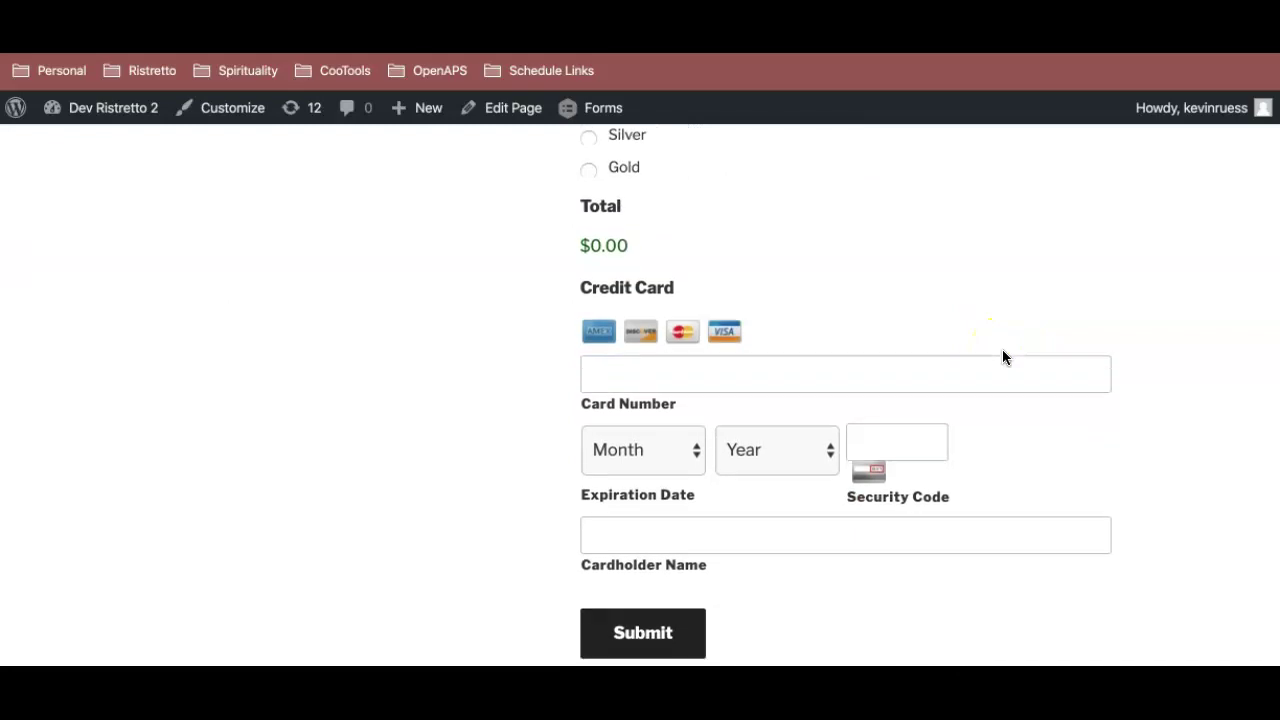
pyautogui.scroll(5, 651, 357)
pyautogui.scroll(-2, 767, 400)
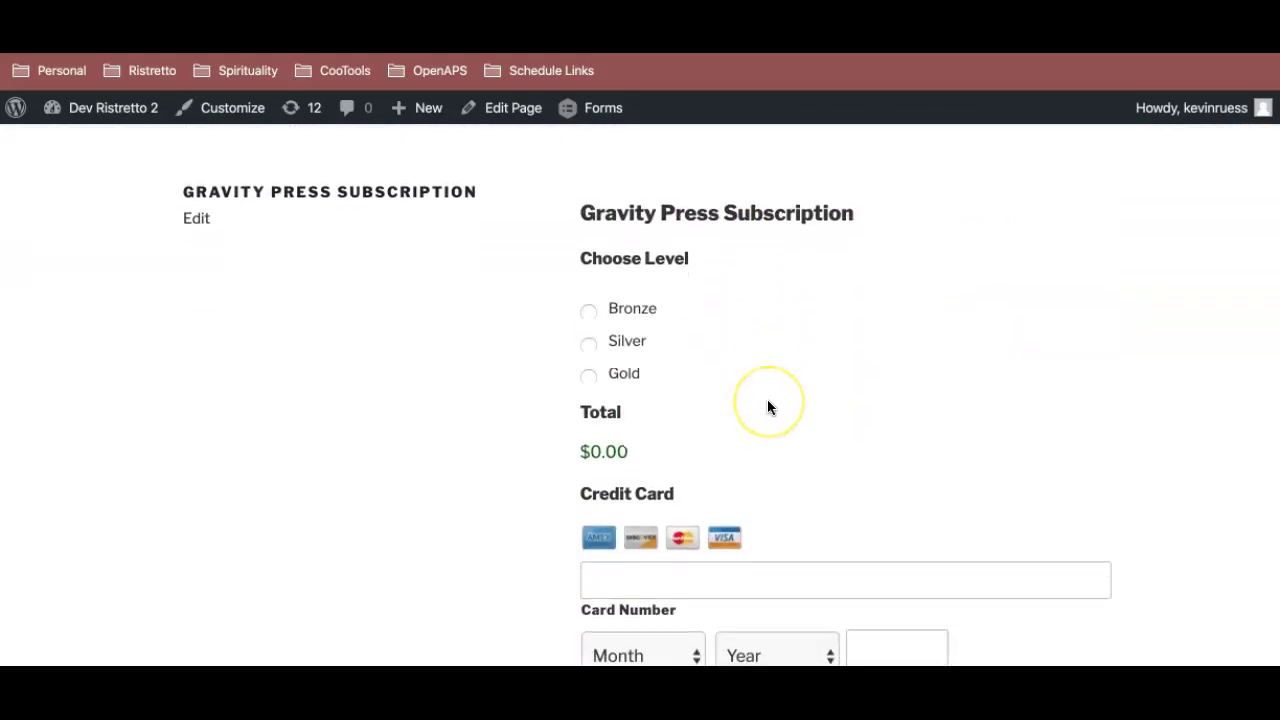
pyautogui.scroll(-3, 767, 407)
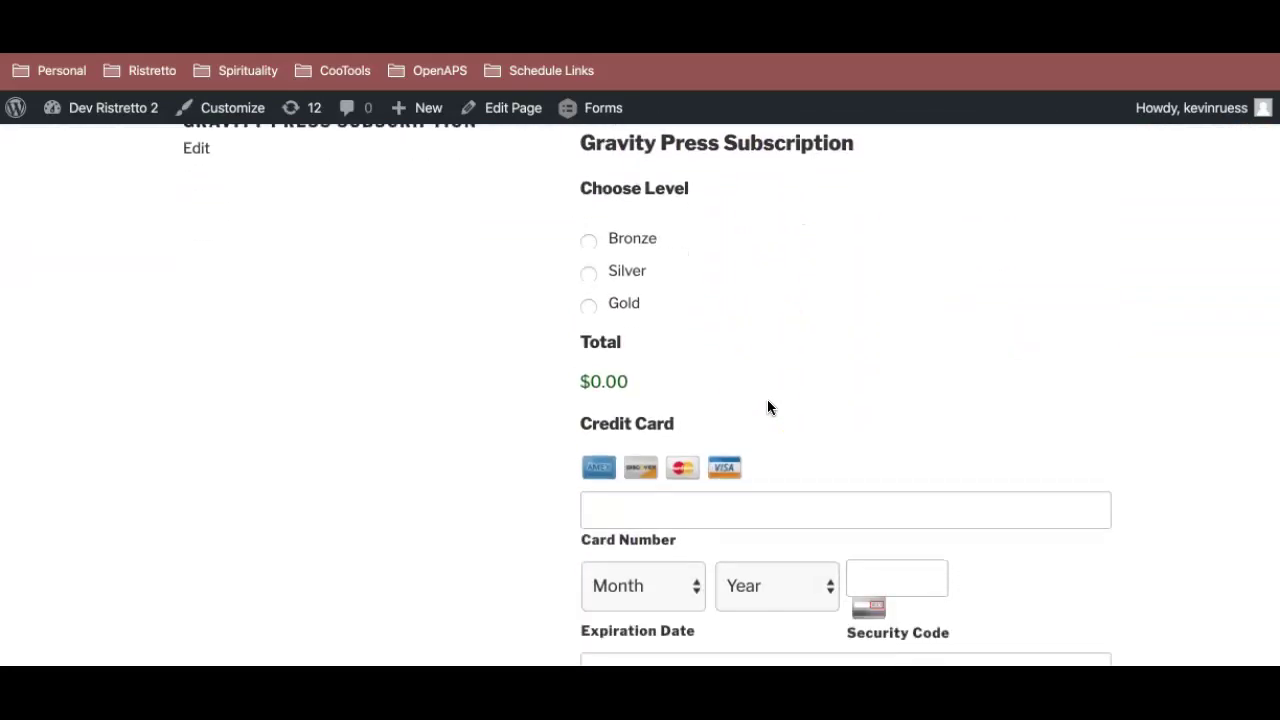
# - Switch views and scroll through the form to see which fields show when logged in
pyautogui.click(271, 109)
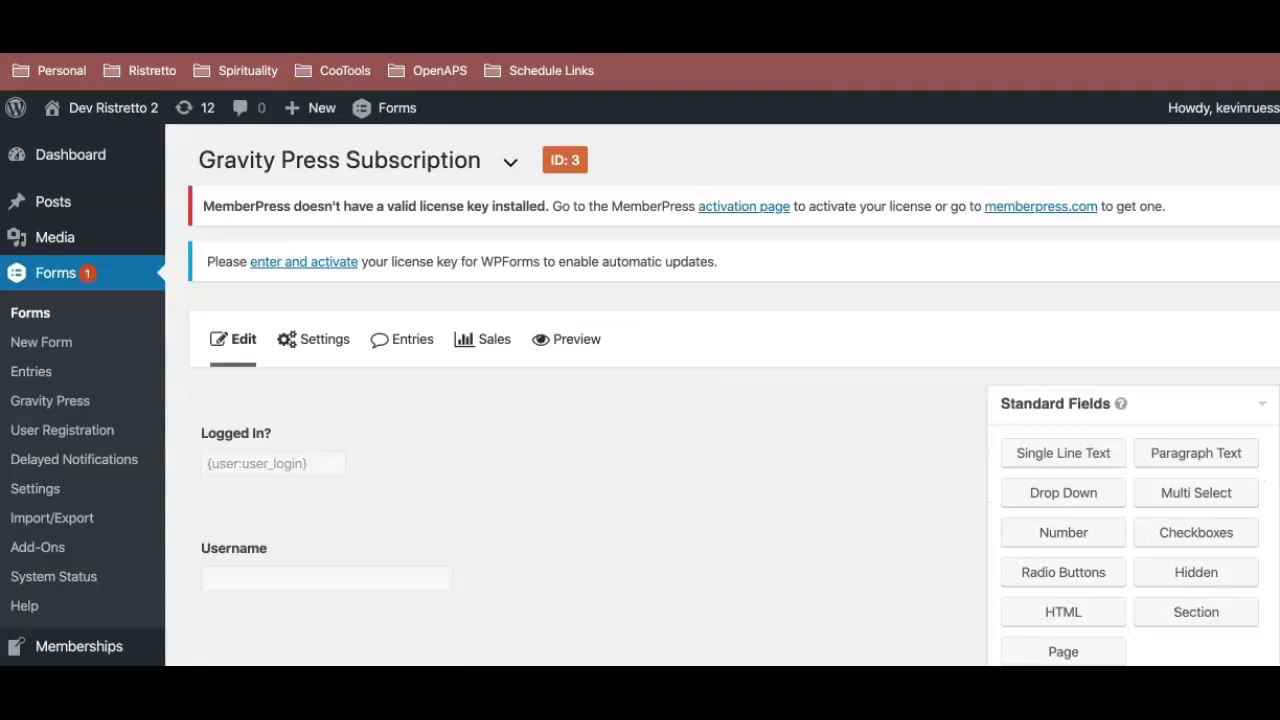
pyautogui.scroll(-3, 457, 471)
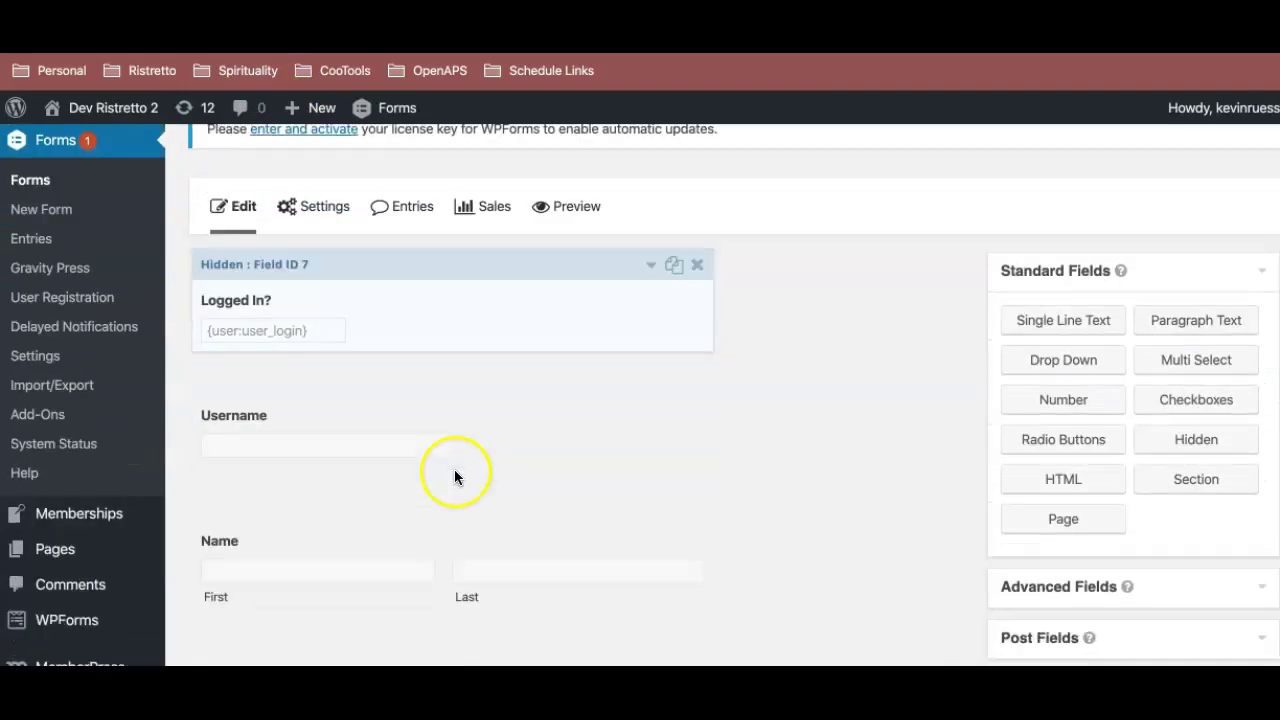
pyautogui.scroll(3, 500, 403)
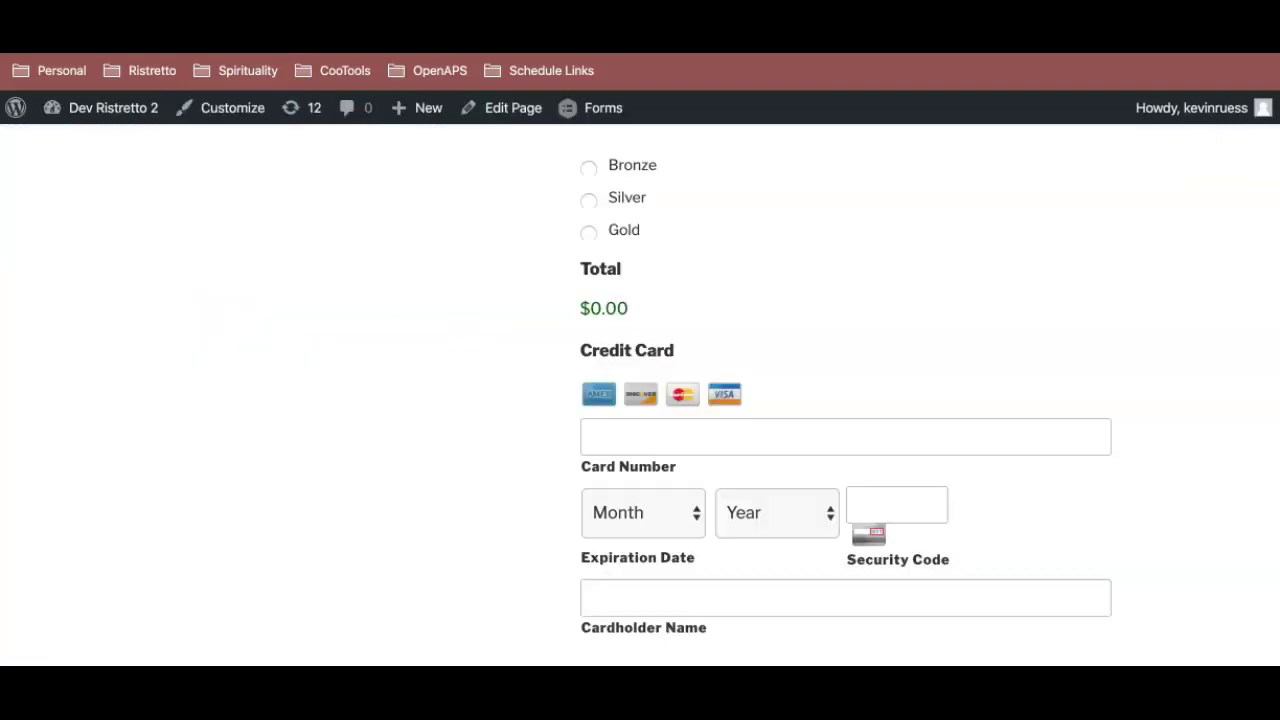
pyautogui.click(597, 391)
pyautogui.scroll(3, 597, 391)
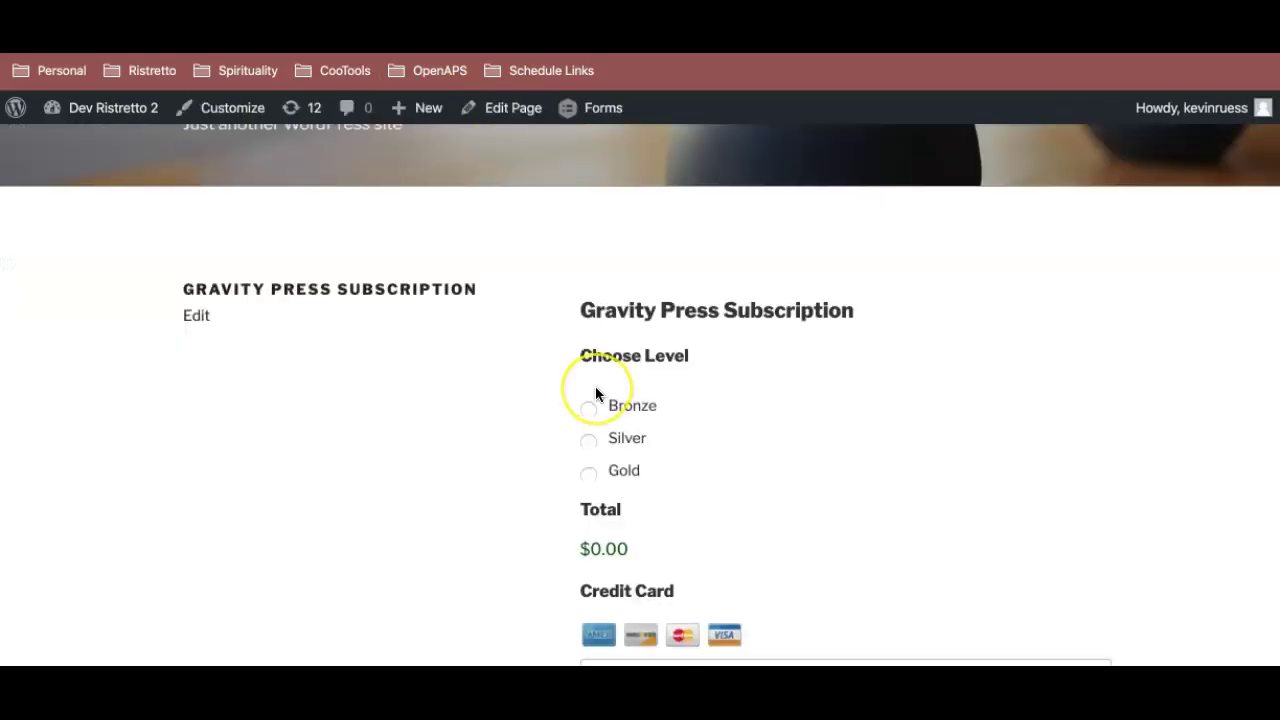
pyautogui.scroll(-3, 595, 386)
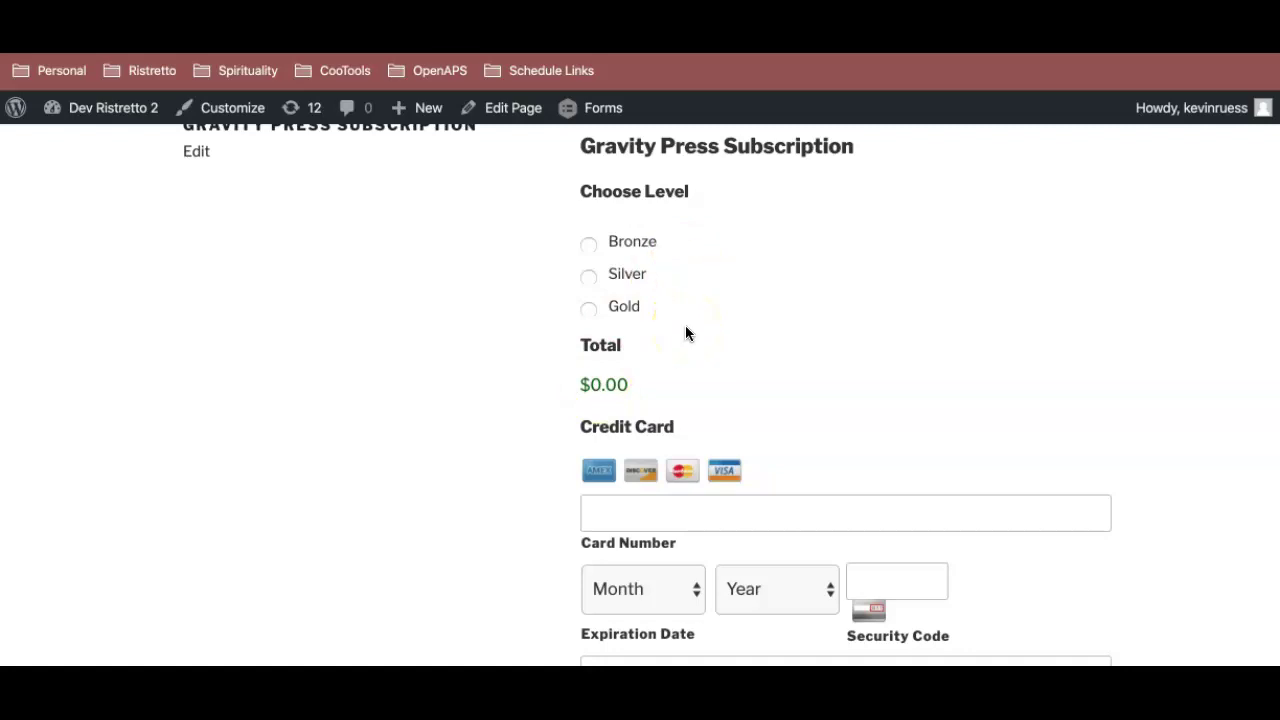
pyautogui.scroll(-1, 686, 330)
pyautogui.scroll(-4, 646, 260)
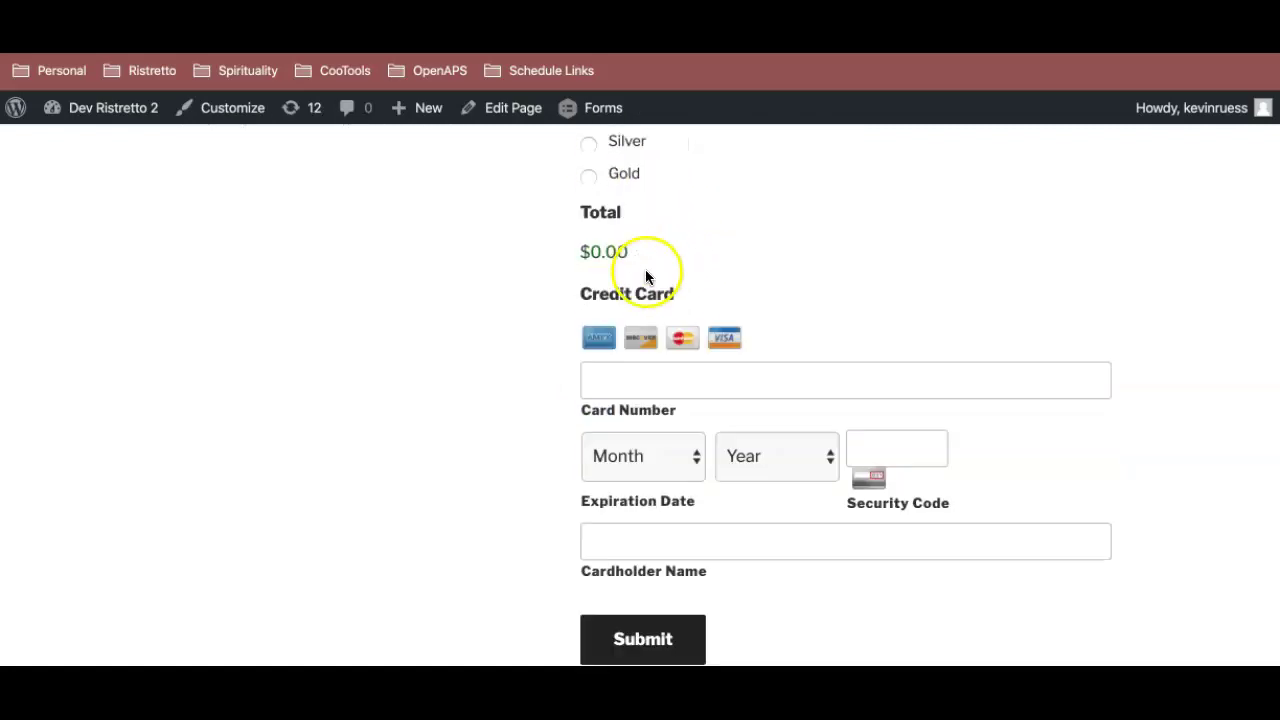
# - Try the Card Number field on the live form and dismiss the saved-card suggestions
pyautogui.click(688, 272)
pyautogui.click(803, 246)
pyautogui.click(799, 288)
pyautogui.scroll(1, 799, 288)
pyautogui.click(799, 288)
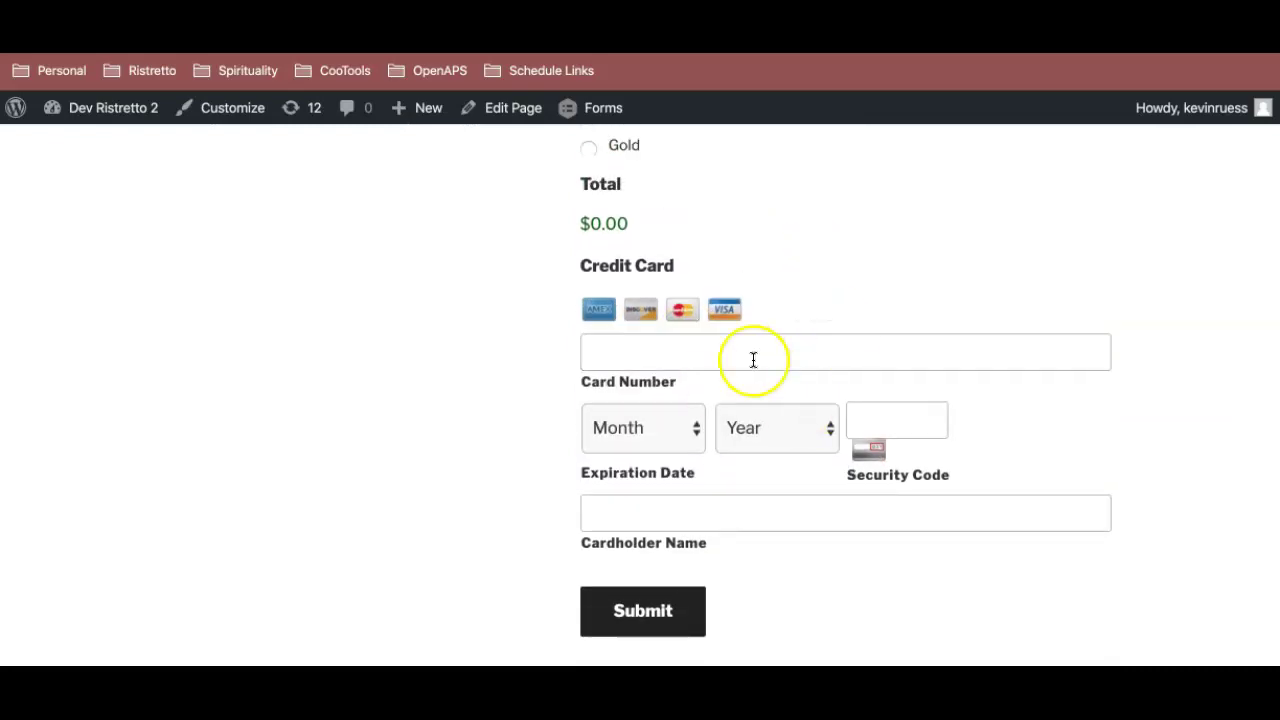
pyautogui.scroll(5, 805, 414)
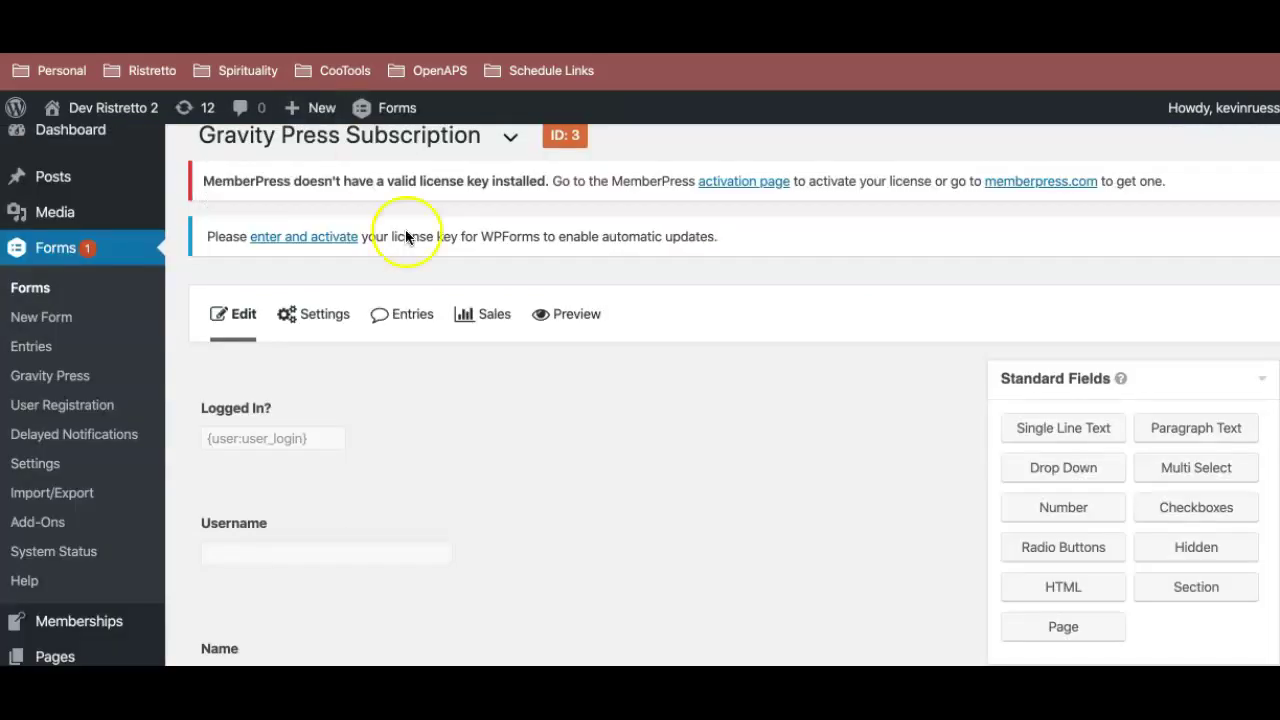
# - Inspect the Username field's advanced settings, then collapse it
pyautogui.scroll(-3, 405, 229)
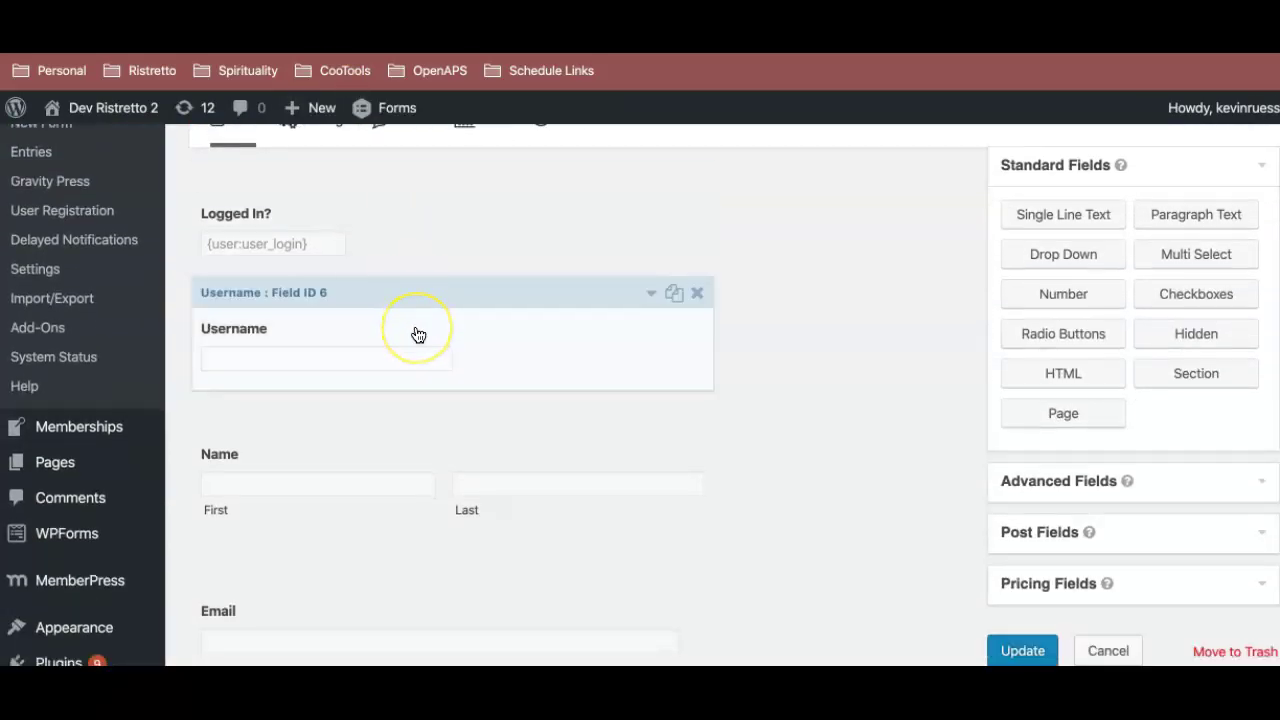
pyautogui.click(418, 334)
pyautogui.scroll(-1, 437, 345)
pyautogui.click(459, 305)
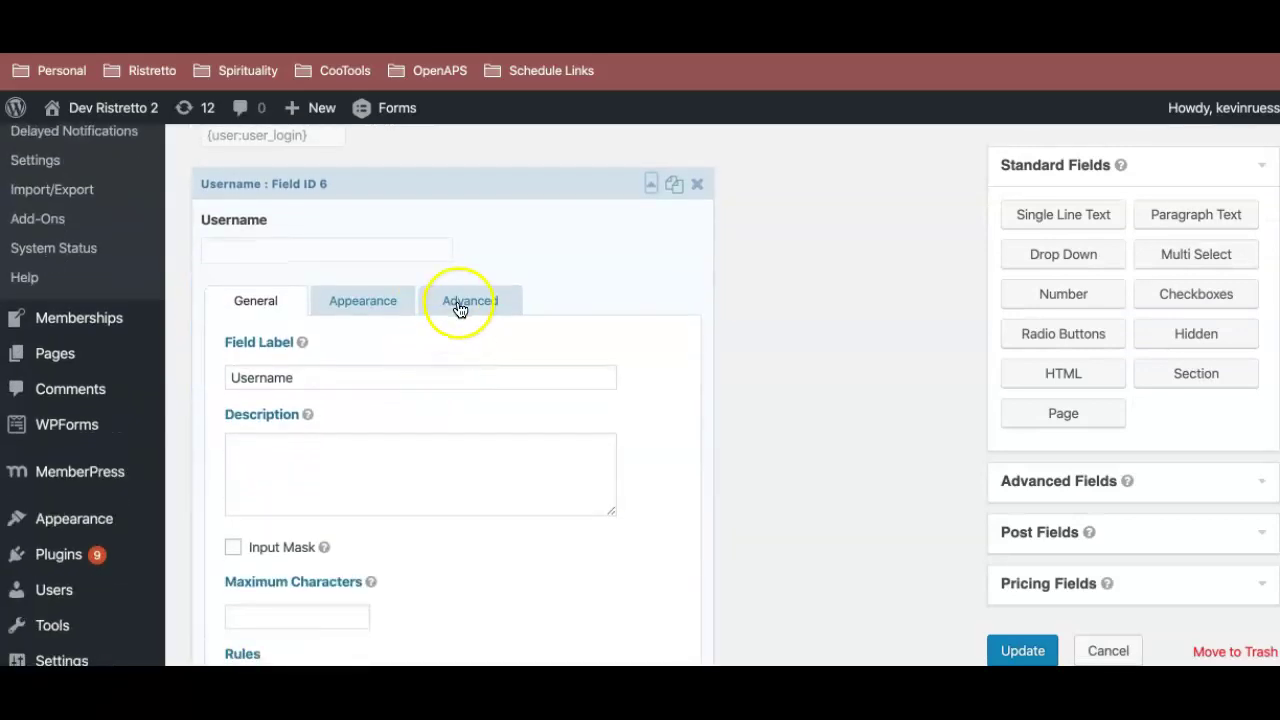
pyautogui.scroll(-2, 460, 350)
pyautogui.scroll(2, 463, 353)
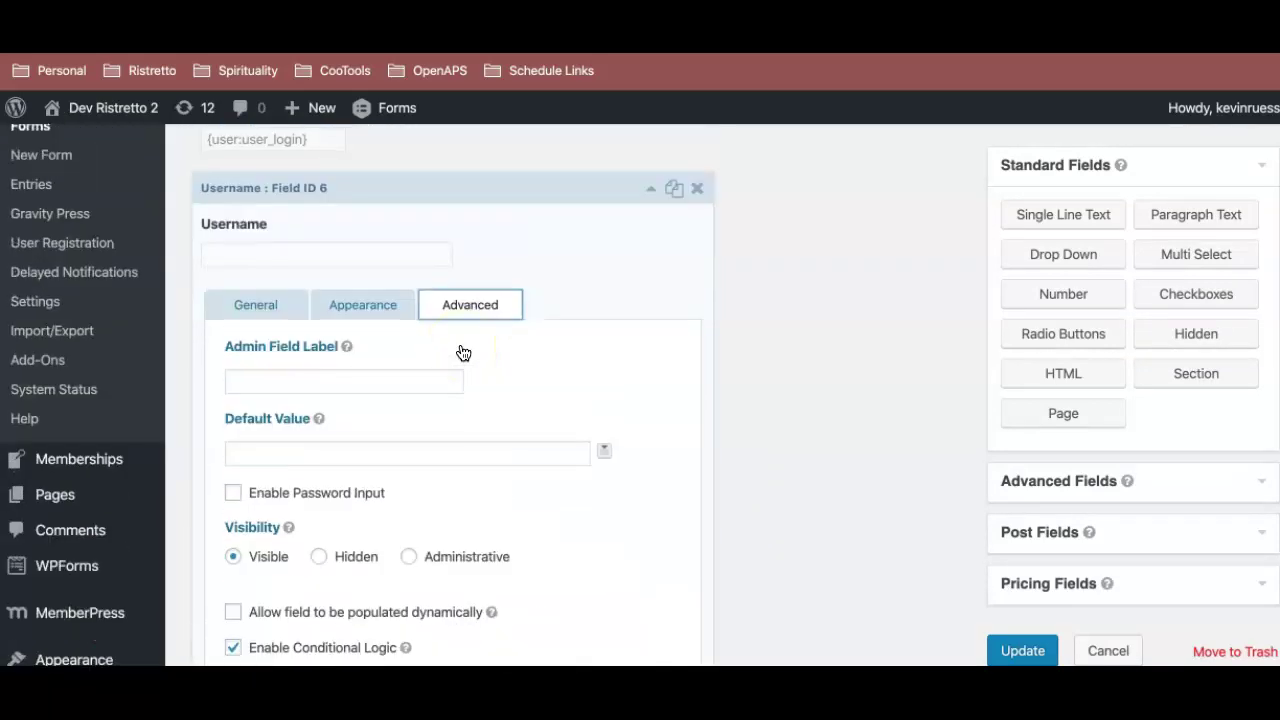
pyautogui.moveTo(463, 353)
pyautogui.mouseDown()
pyautogui.moveTo(474, 306)
pyautogui.moveTo(529, 297)
pyautogui.moveTo(565, 199)
pyautogui.mouseUp()
pyautogui.click(565, 199)
pyautogui.scroll(-1, 545, 270)
# - Turn off Enable Conditional Logic on the Name field
pyautogui.click(508, 258)
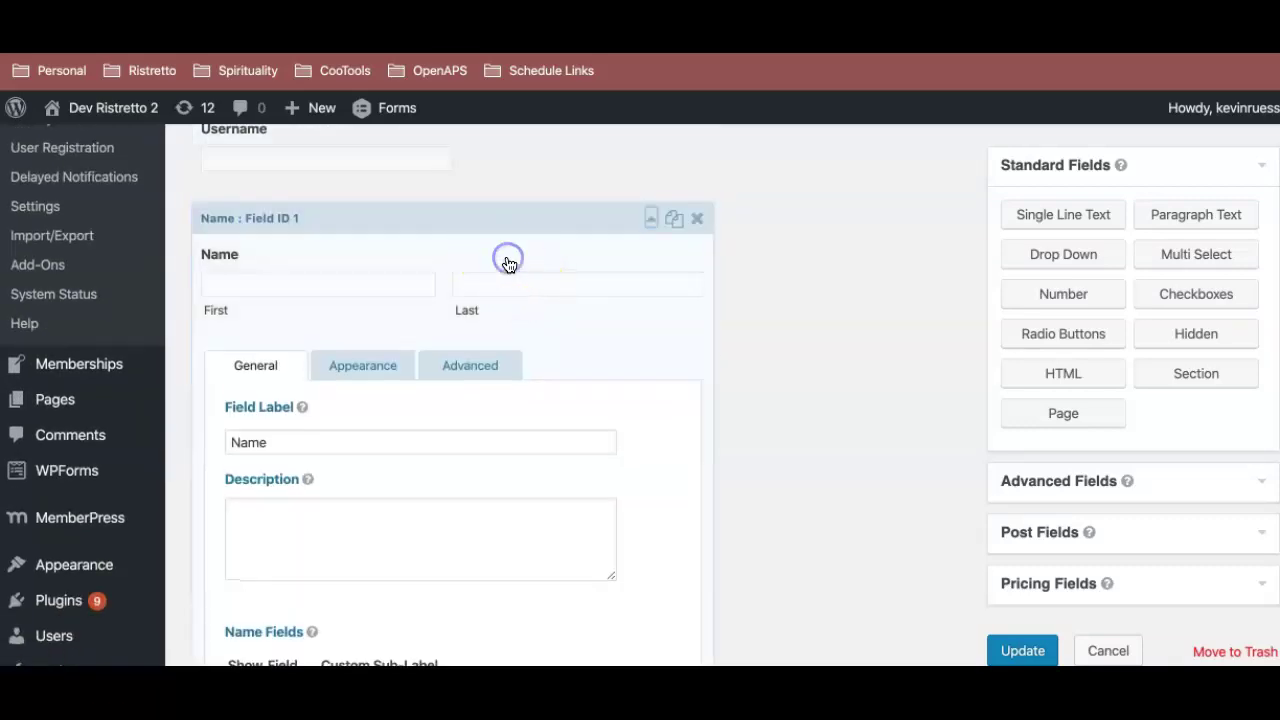
pyautogui.scroll(-1, 490, 310)
pyautogui.click(469, 216)
pyautogui.scroll(-1, 470, 330)
pyautogui.scroll(-1, 463, 405)
pyautogui.click(337, 481)
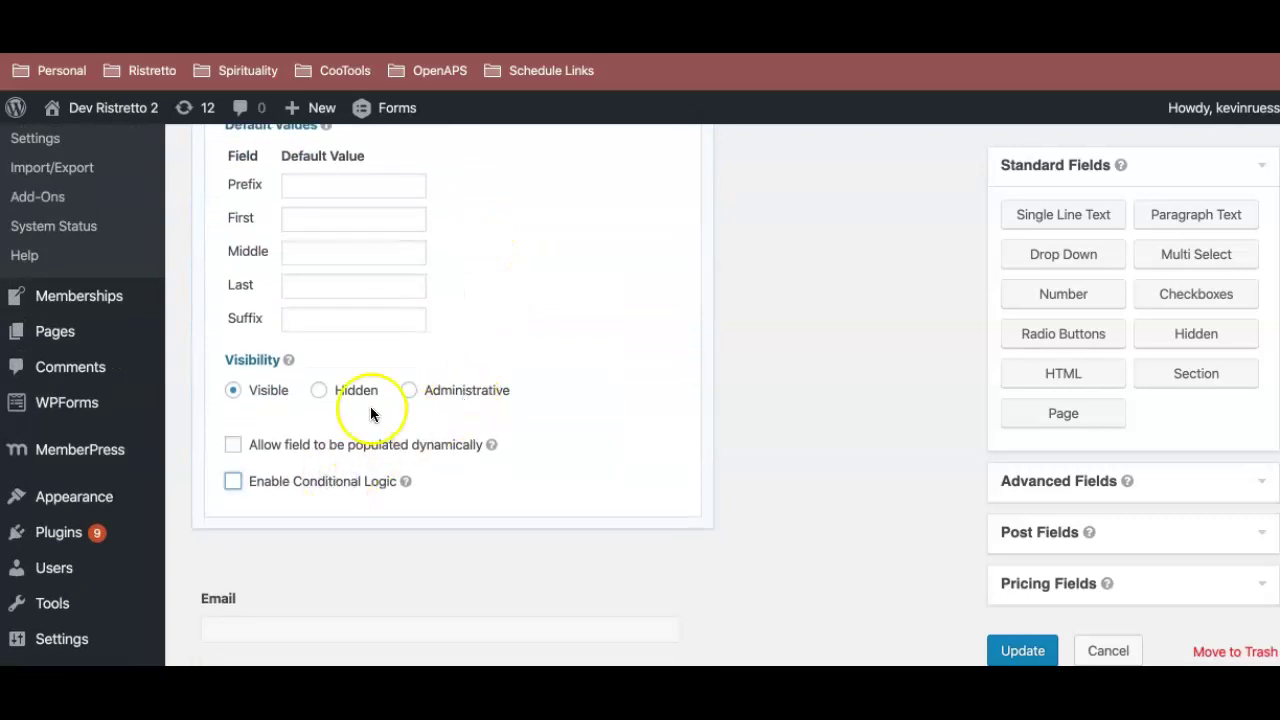
pyautogui.scroll(3, 280, 430)
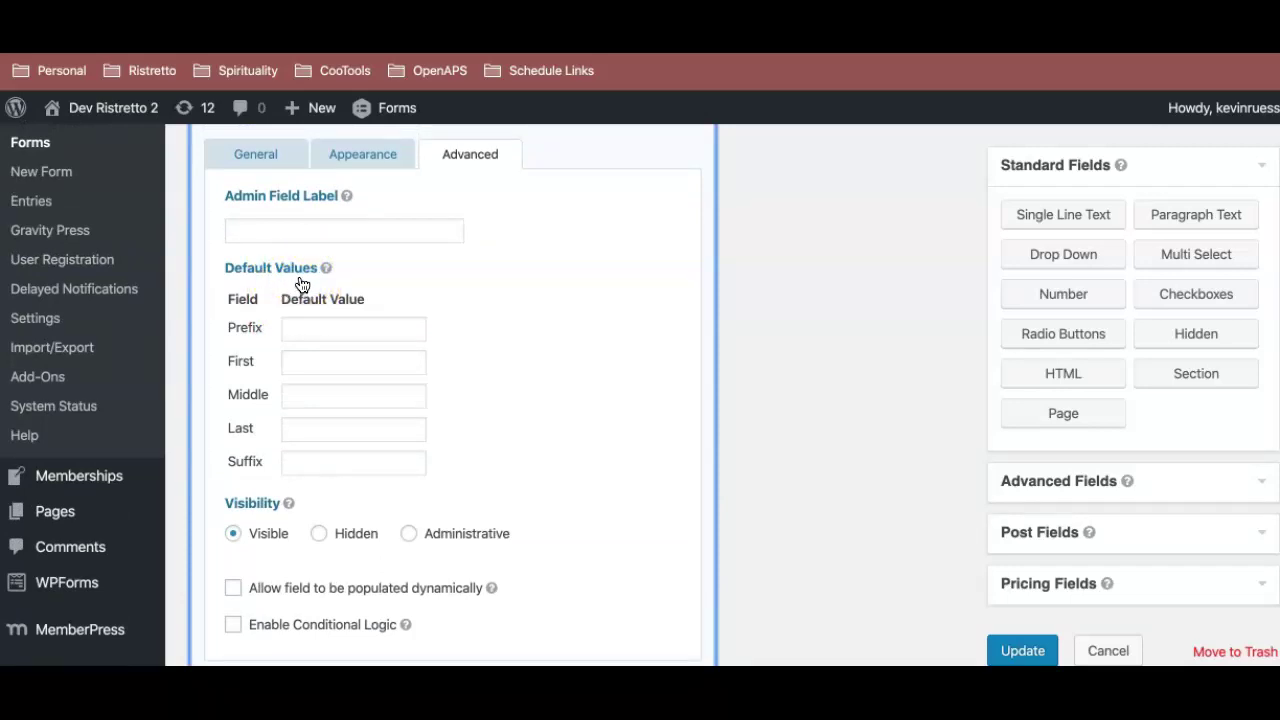
# - Switch to Google results for 'gravity forms merge tags first name' and find the {user} Merge Tag page
pyautogui.click(568, 189)
pyautogui.hotkey('ctrl', 'Tab')
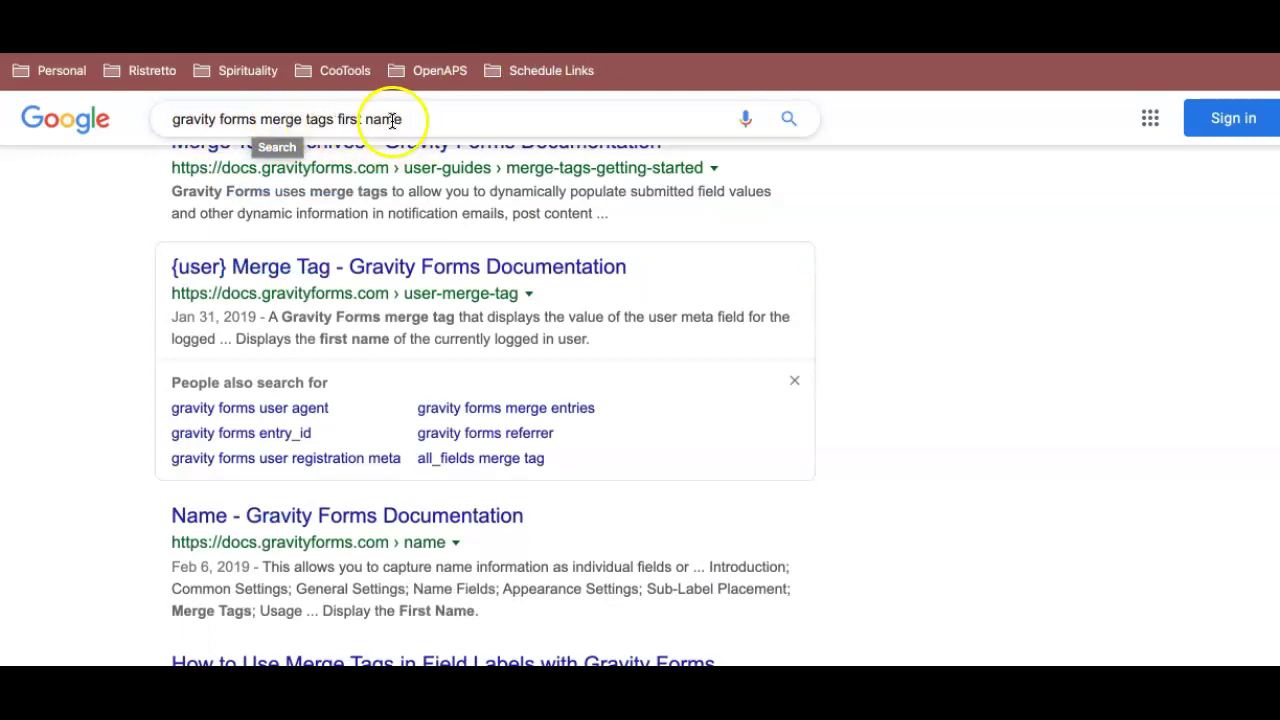
pyautogui.moveTo(412, 120); pyautogui.dragTo(167, 116)
pyautogui.click(866, 200)
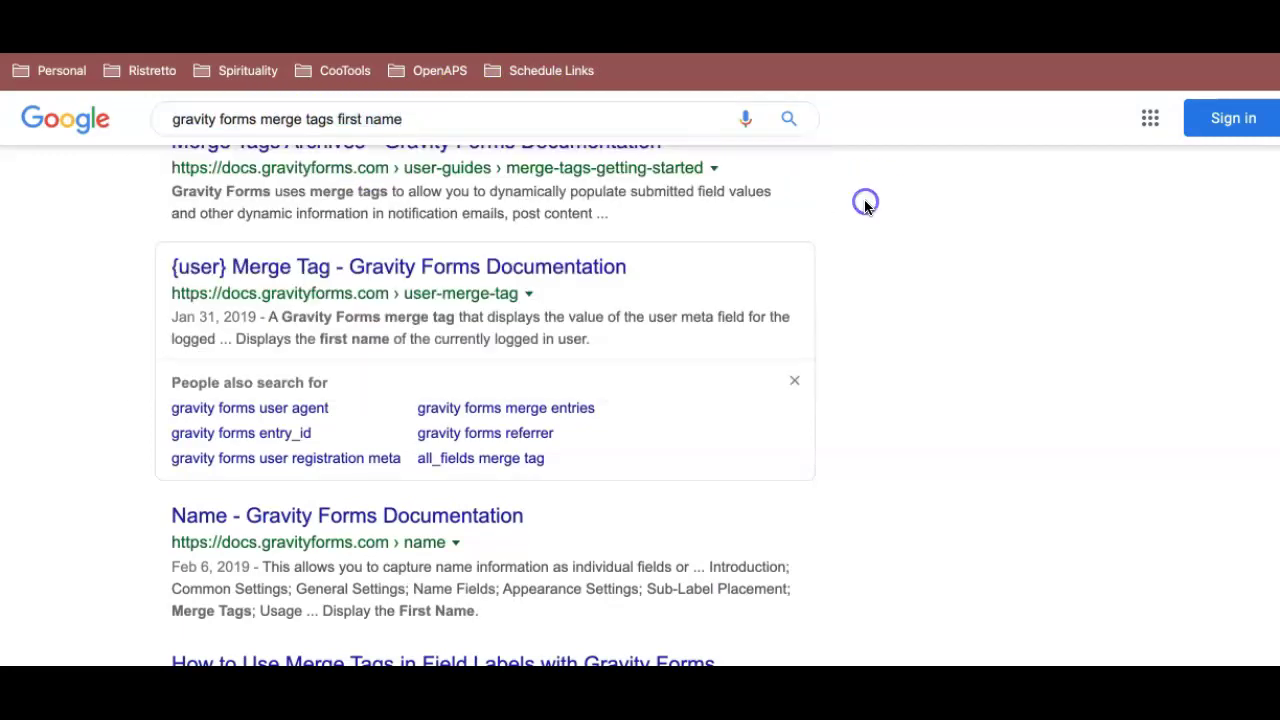
pyautogui.scroll(2, 866, 200)
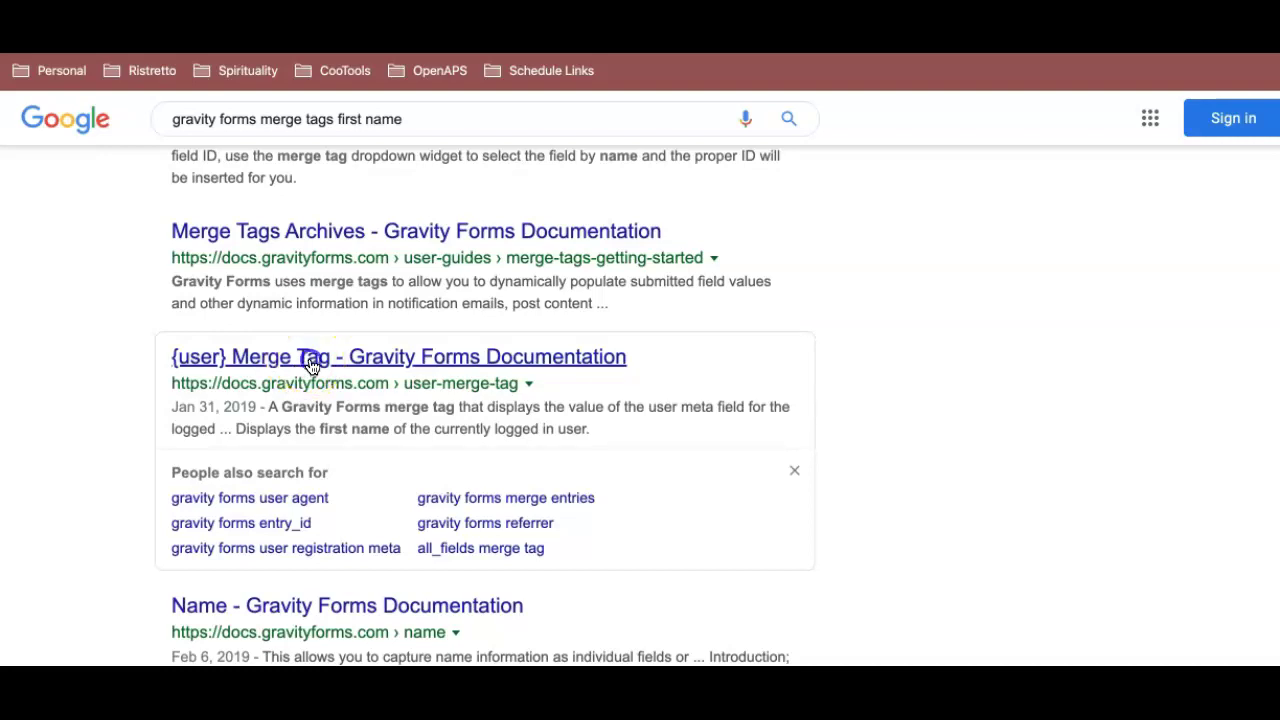
# - Look up the {user} Merge Tag documentation and select the {user:[meta_field_name]} usage pattern
pyautogui.click(306, 360)
pyautogui.scroll(-3, 563, 402)
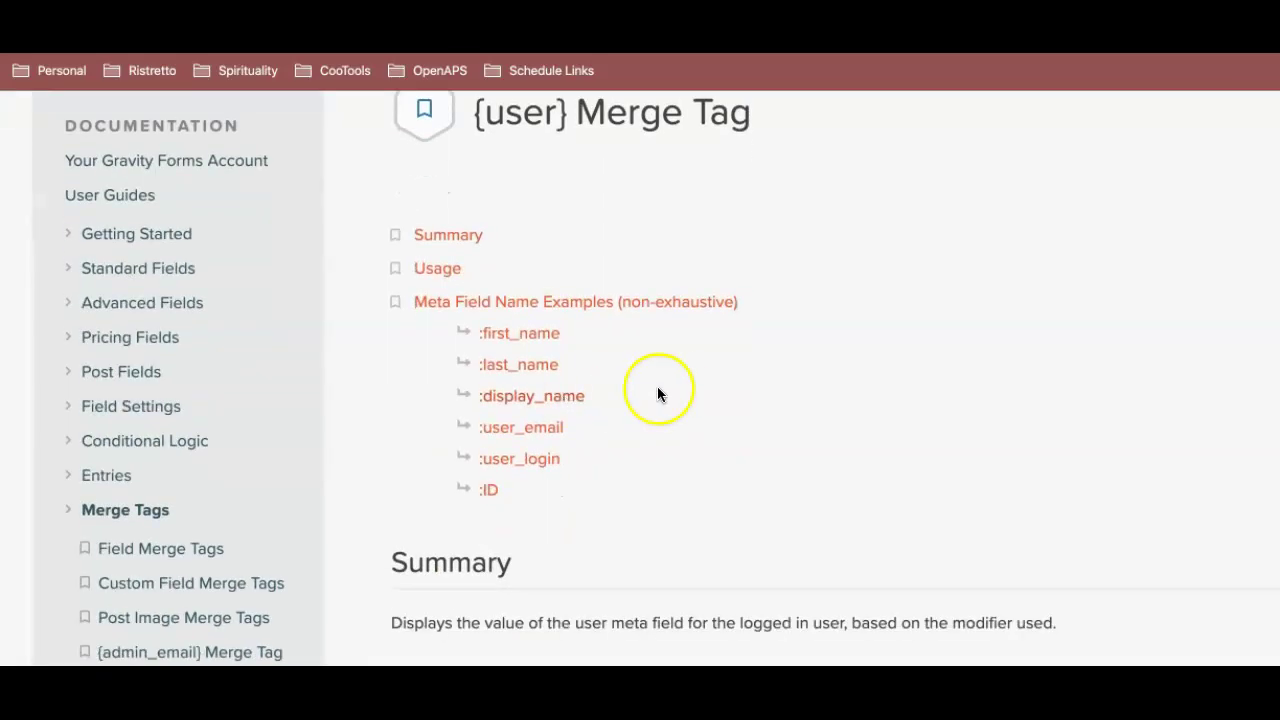
pyautogui.scroll(-2, 671, 393)
pyautogui.scroll(1, 671, 393)
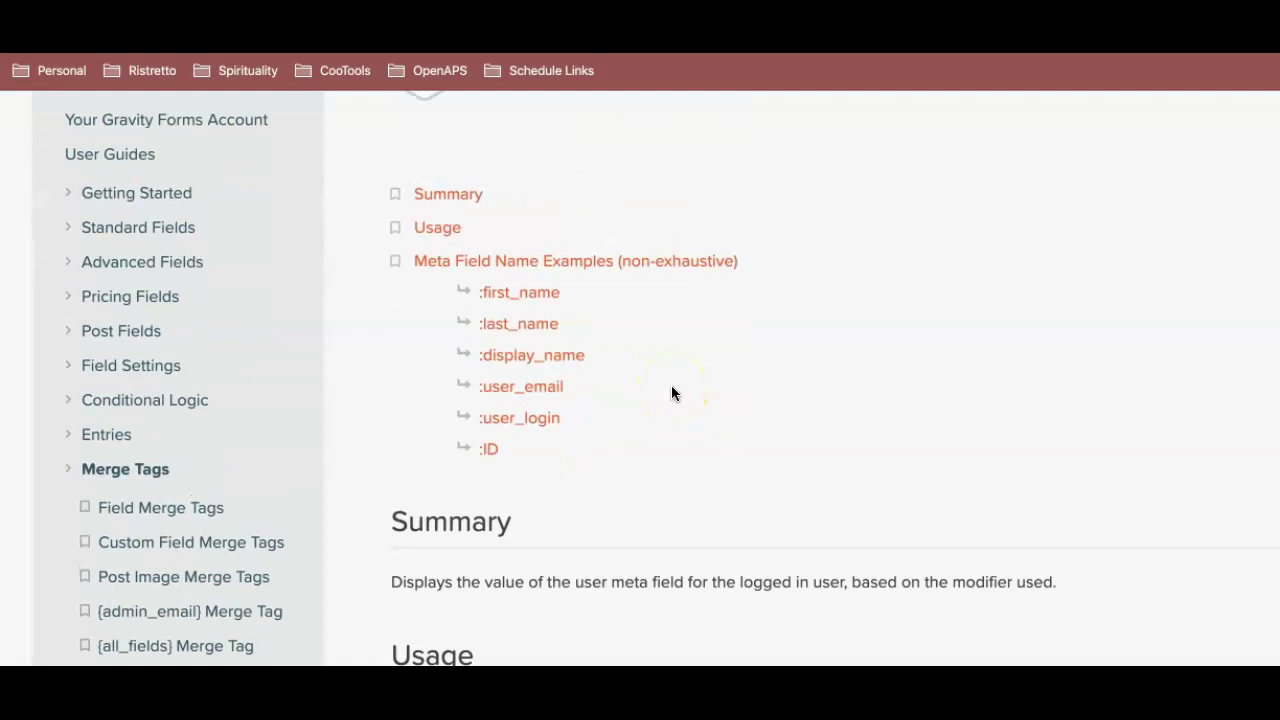
pyautogui.scroll(1, 561, 287)
pyautogui.click(561, 287)
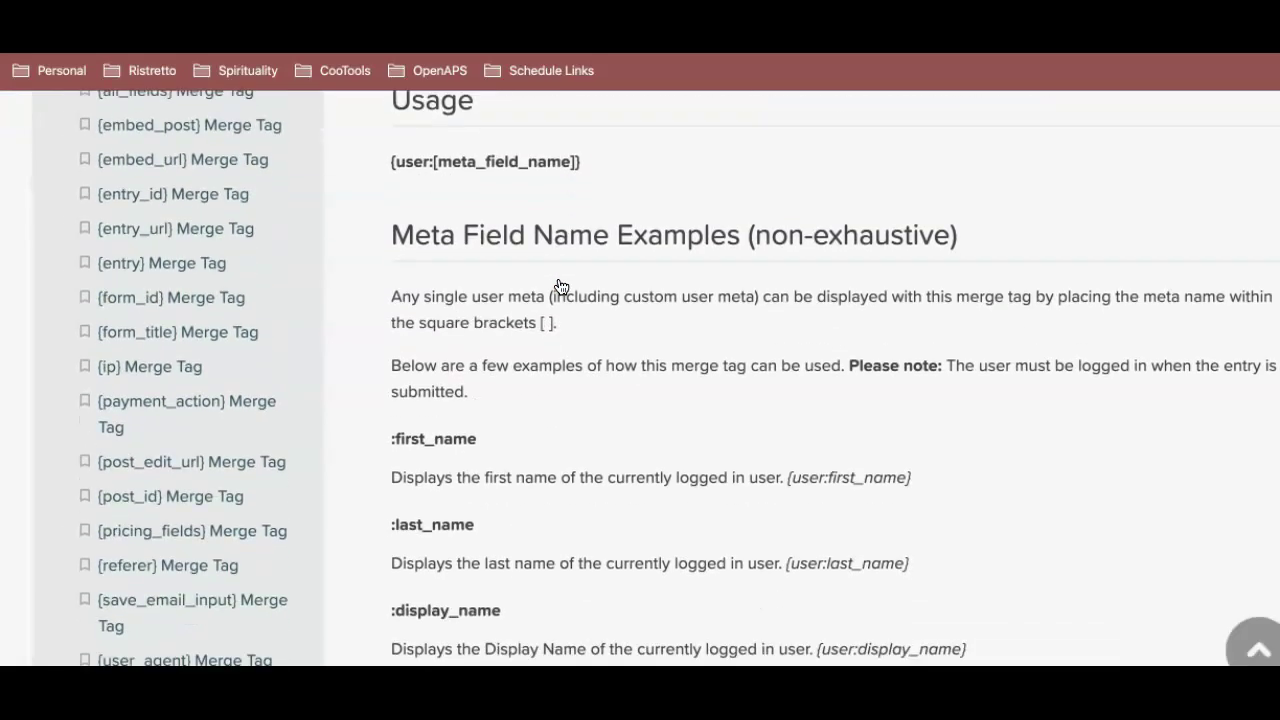
pyautogui.scroll(-5, 561, 287)
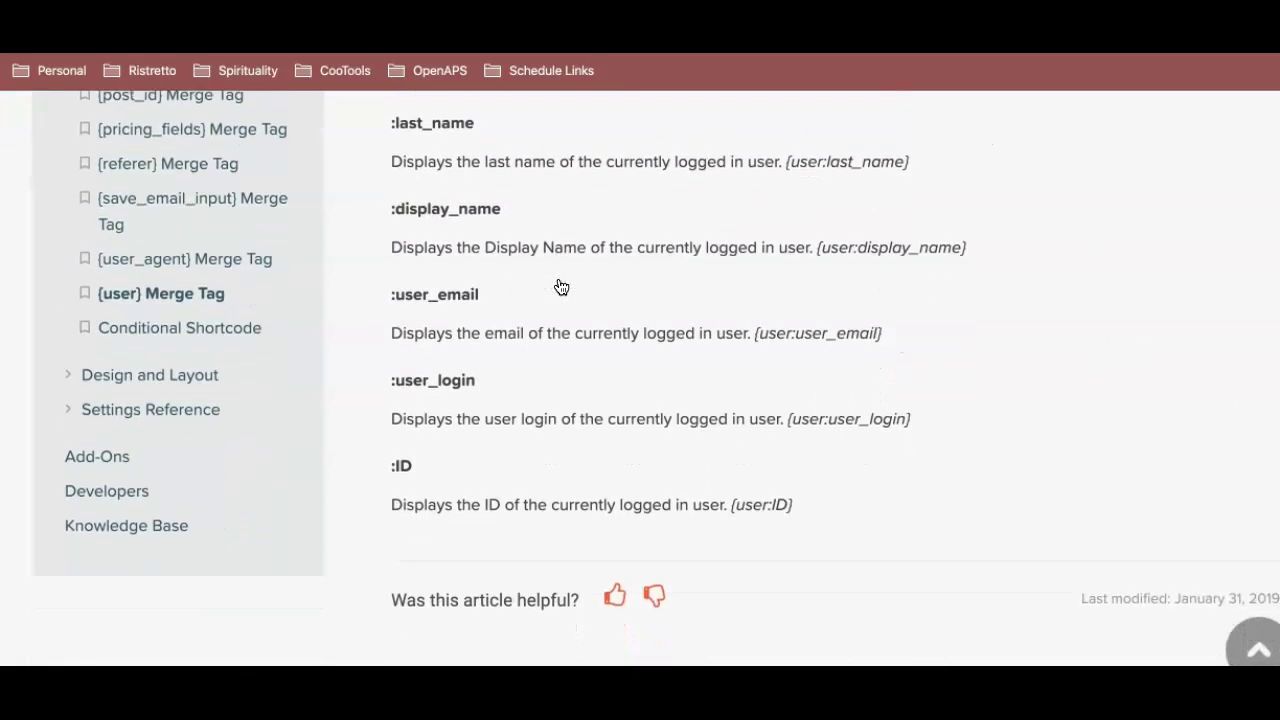
pyautogui.scroll(5, 561, 287)
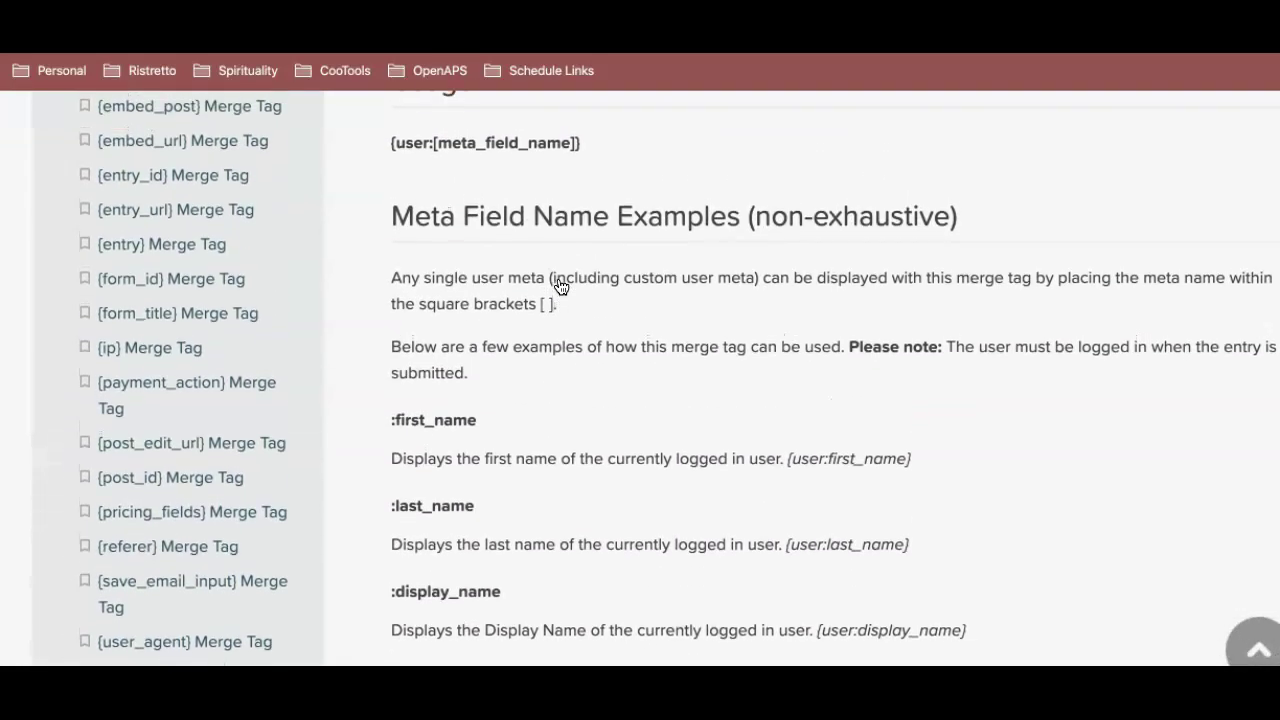
pyautogui.scroll(2, 561, 287)
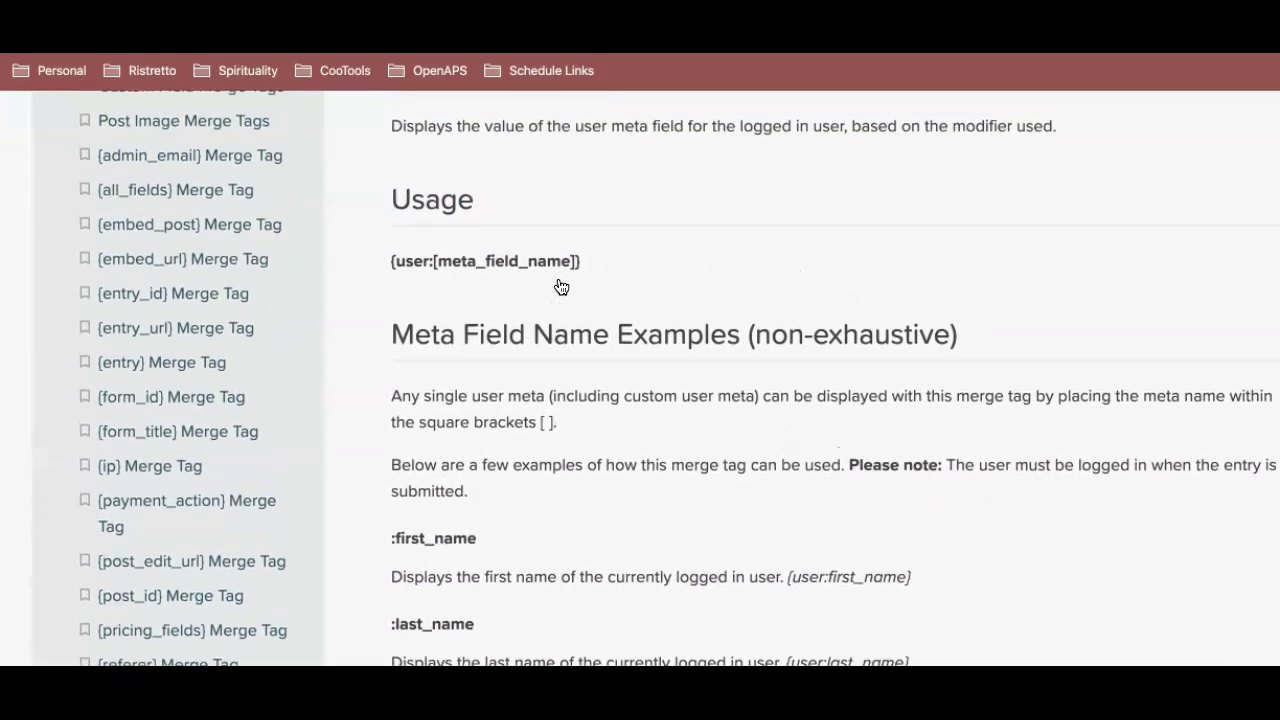
pyautogui.scroll(-1, 487, 410)
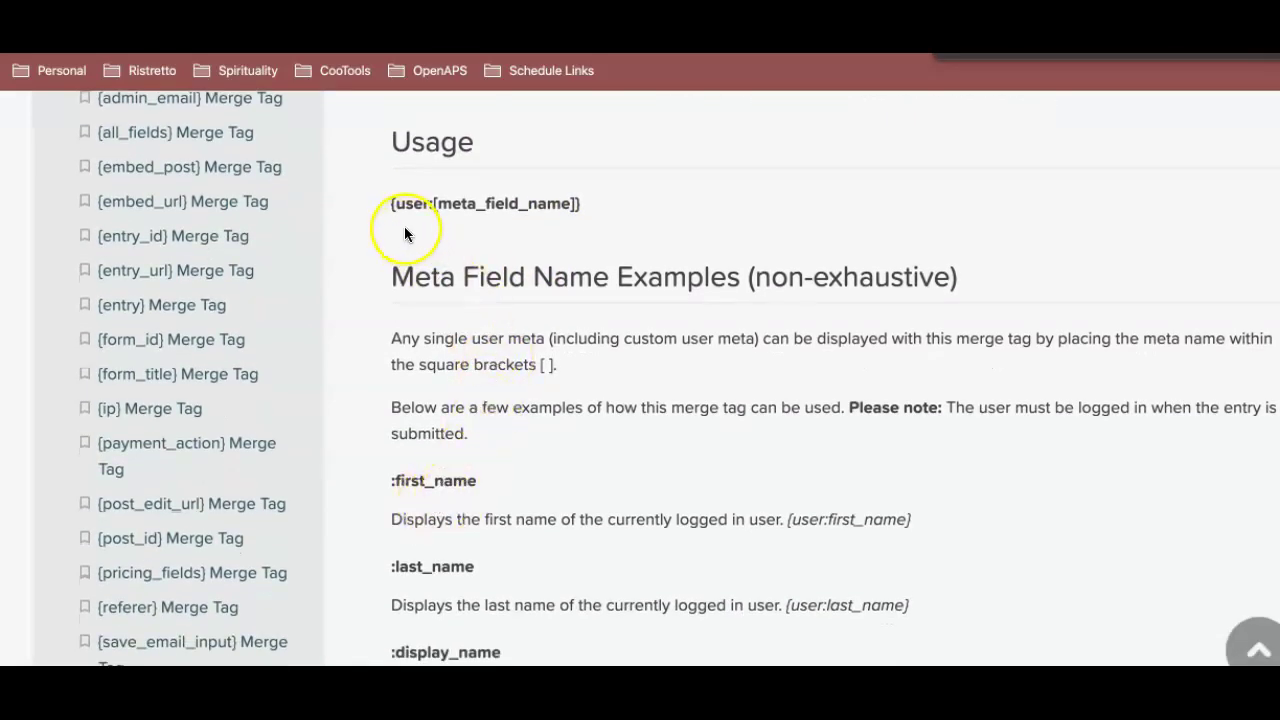
pyautogui.moveTo(387, 203); pyautogui.dragTo(590, 201)
pyautogui.hotkey('ctrl', 'c')
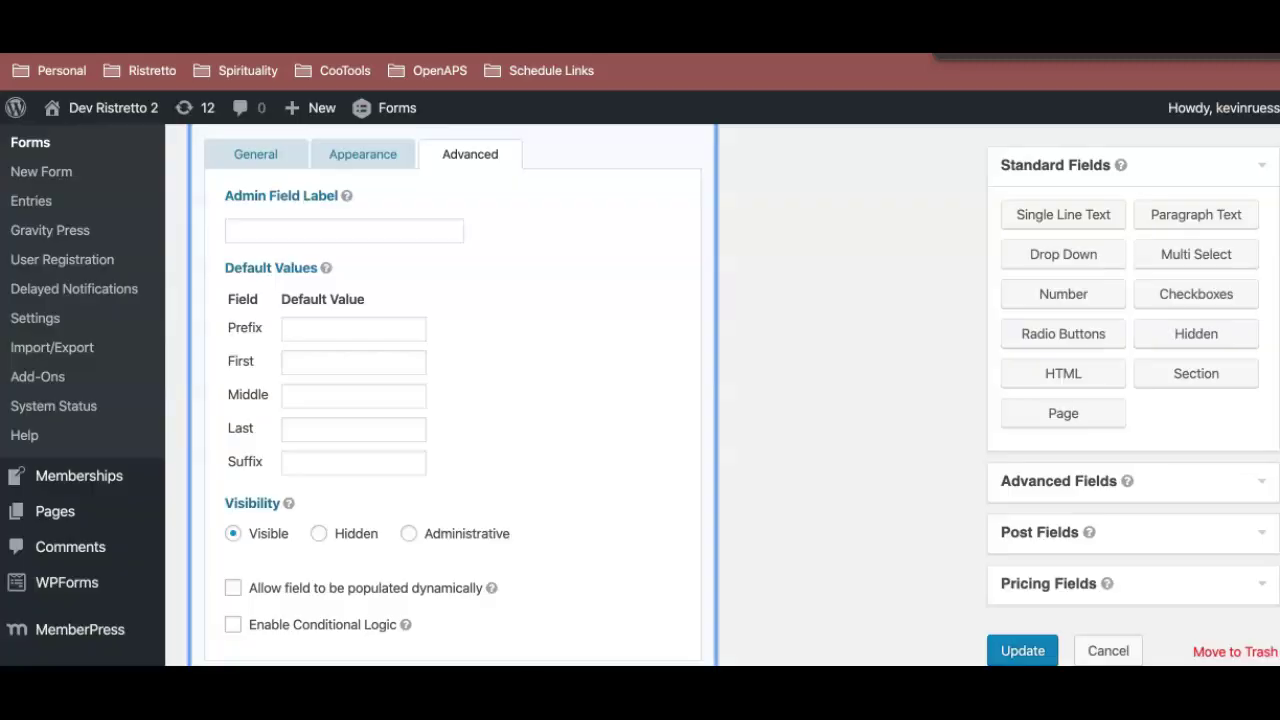
# - Set the Name field's First default value to {user:first_name}
pyautogui.click(335, 362)
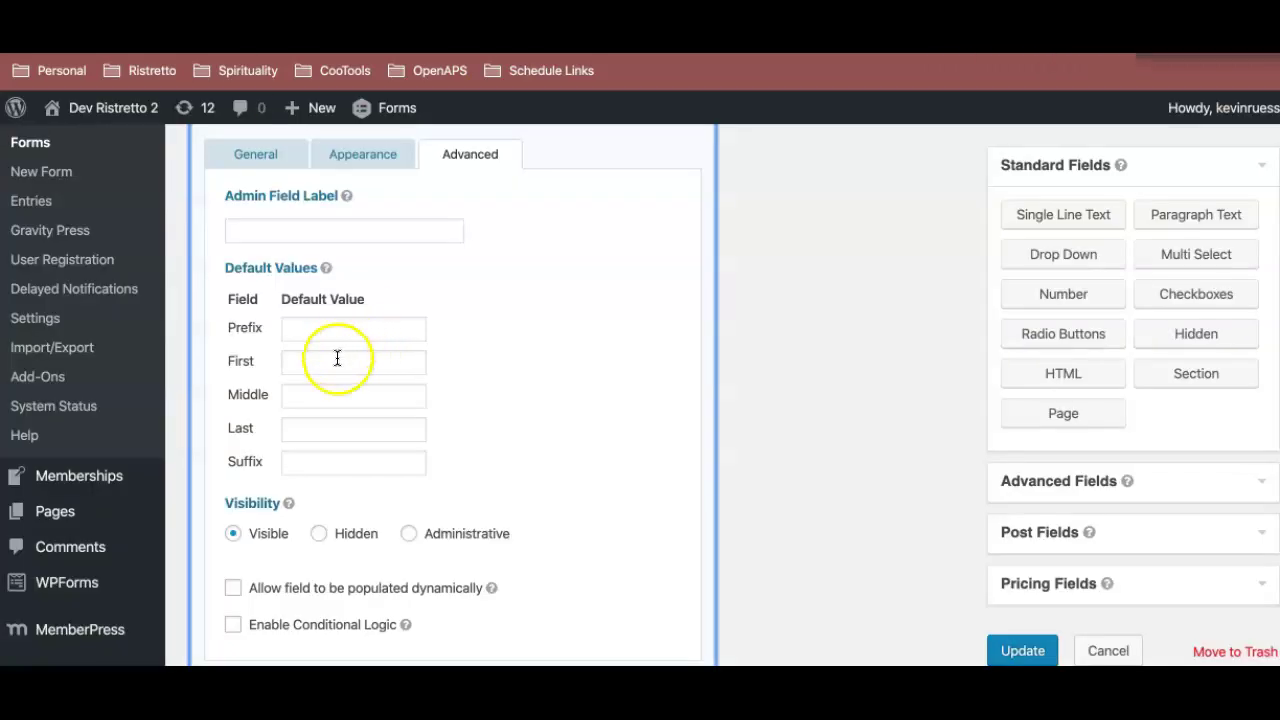
pyautogui.hotkey('ctrl', 'v')
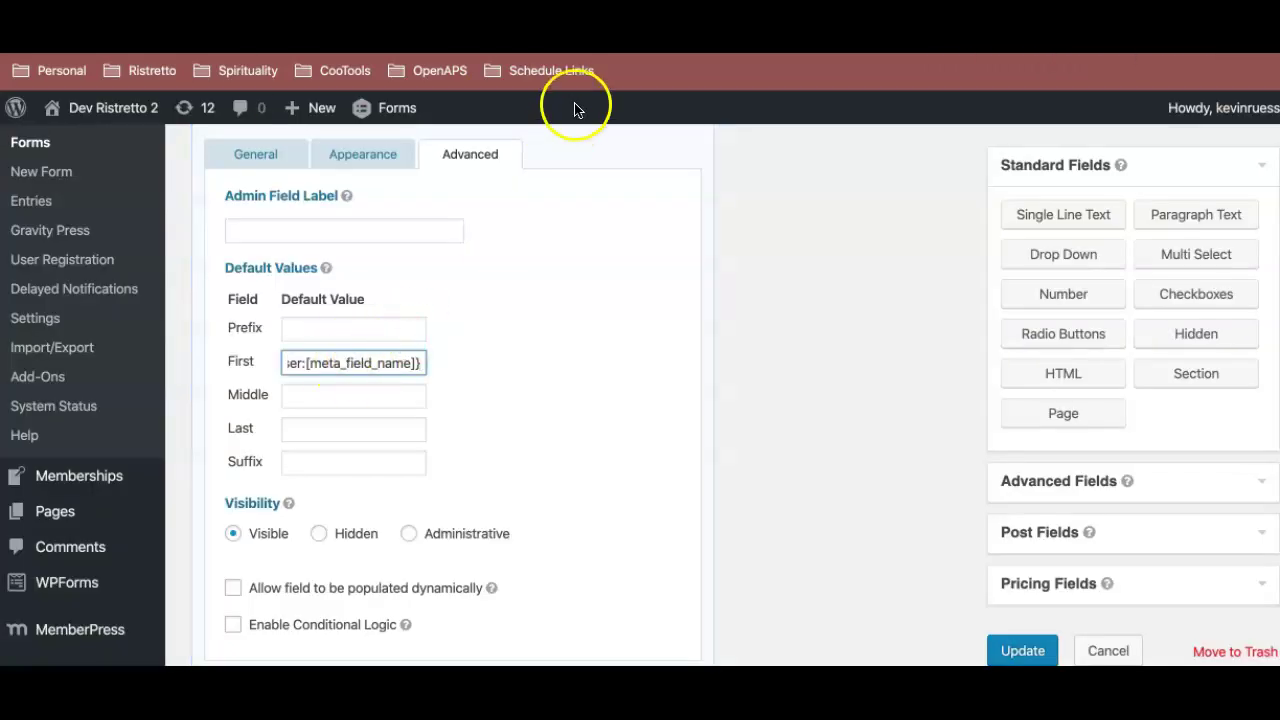
pyautogui.click(578, 35)
pyautogui.moveTo(478, 481); pyautogui.dragTo(390, 482)
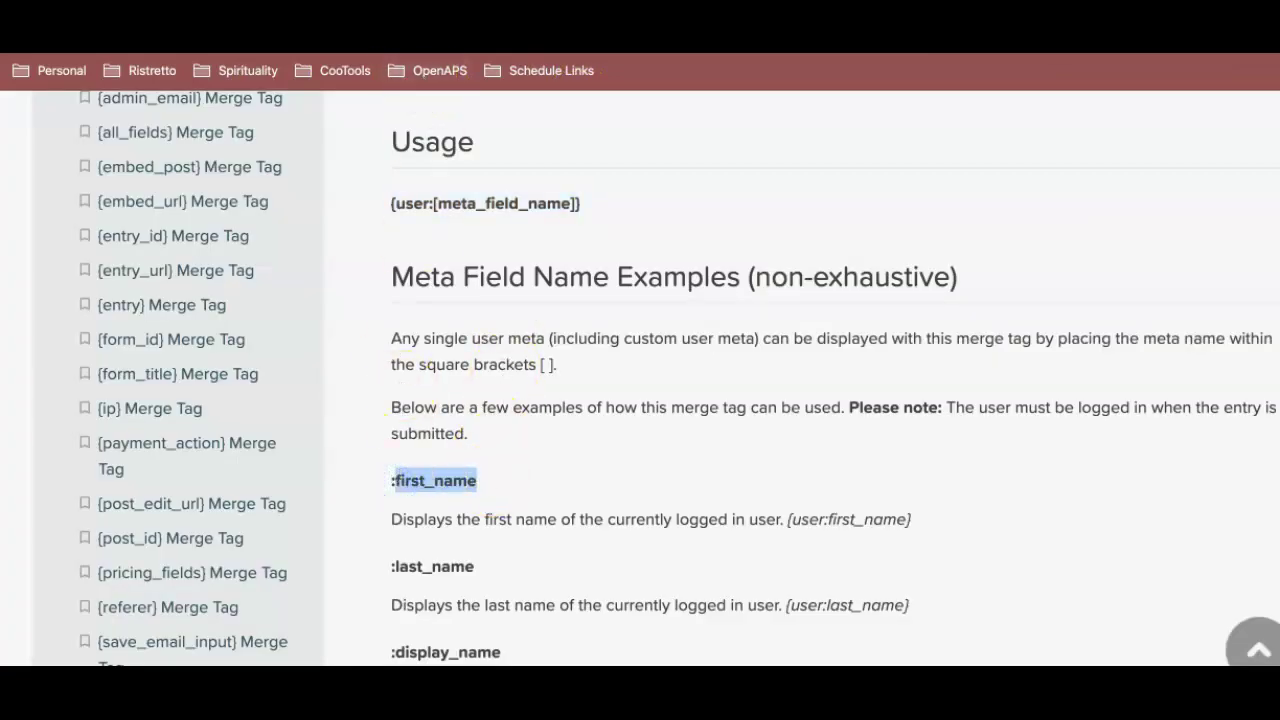
pyautogui.click(420, 30)
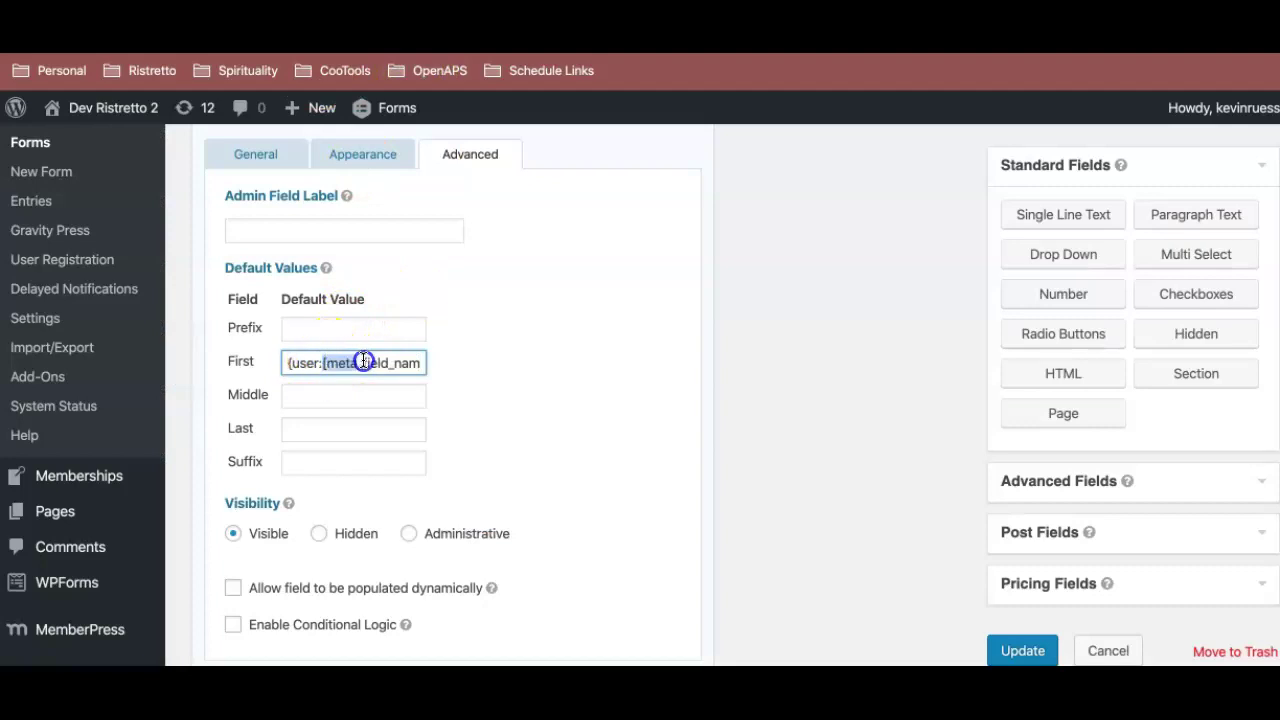
pyautogui.moveTo(380, 364); pyautogui.dragTo(270, 363)
pyautogui.write('first')
pyautogui.hotkey('ctrl', 'c')
# - Set the Name field's Last default value to {user:last_name}
pyautogui.click(335, 429)
pyautogui.hotkey('ctrl', 'v')
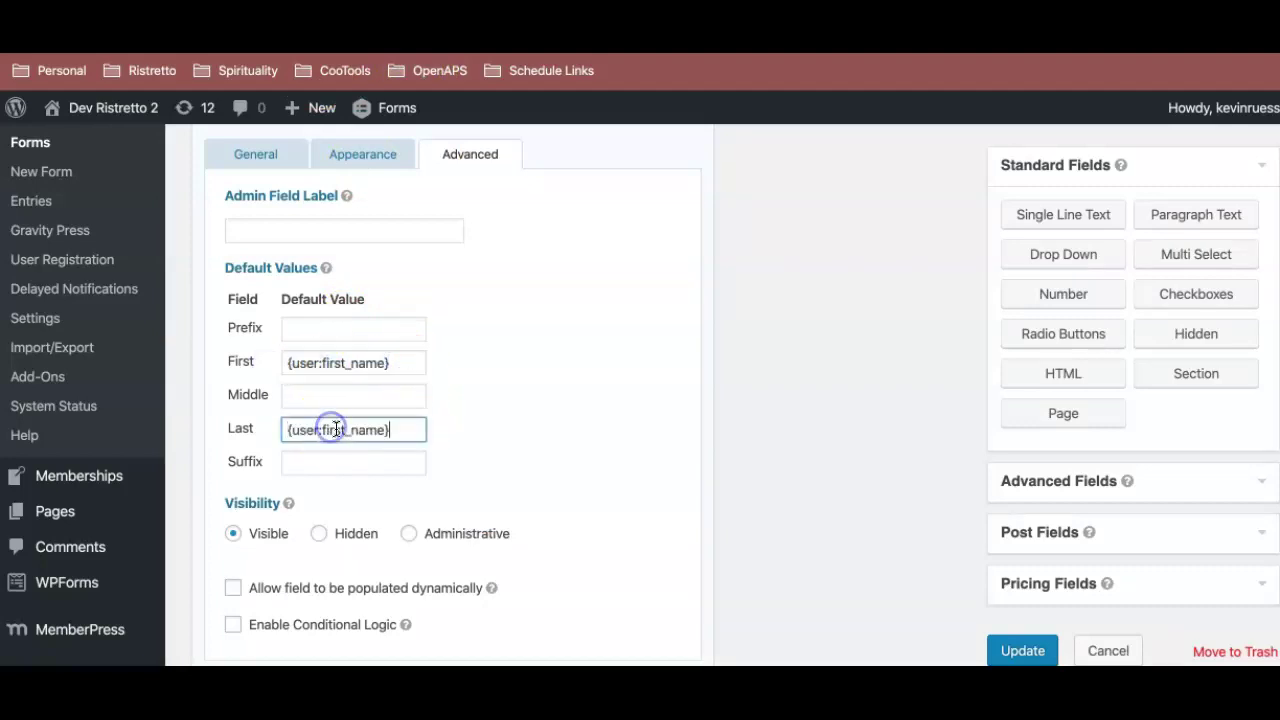
pyautogui.click(345, 430)
pyautogui.press('BackSpace')
pyautogui.press('BackSpace')
pyautogui.press('BackSpace')
pyautogui.press('BackSpace')
pyautogui.press('BackSpace')
pyautogui.write('last')
pyautogui.click(504, 424)
pyautogui.scroll(-2, 506, 430)
pyautogui.click(348, 457)
pyautogui.scroll(3, 349, 440)
pyautogui.scroll(-2, 350, 425)
pyautogui.scroll(-1, 351, 426)
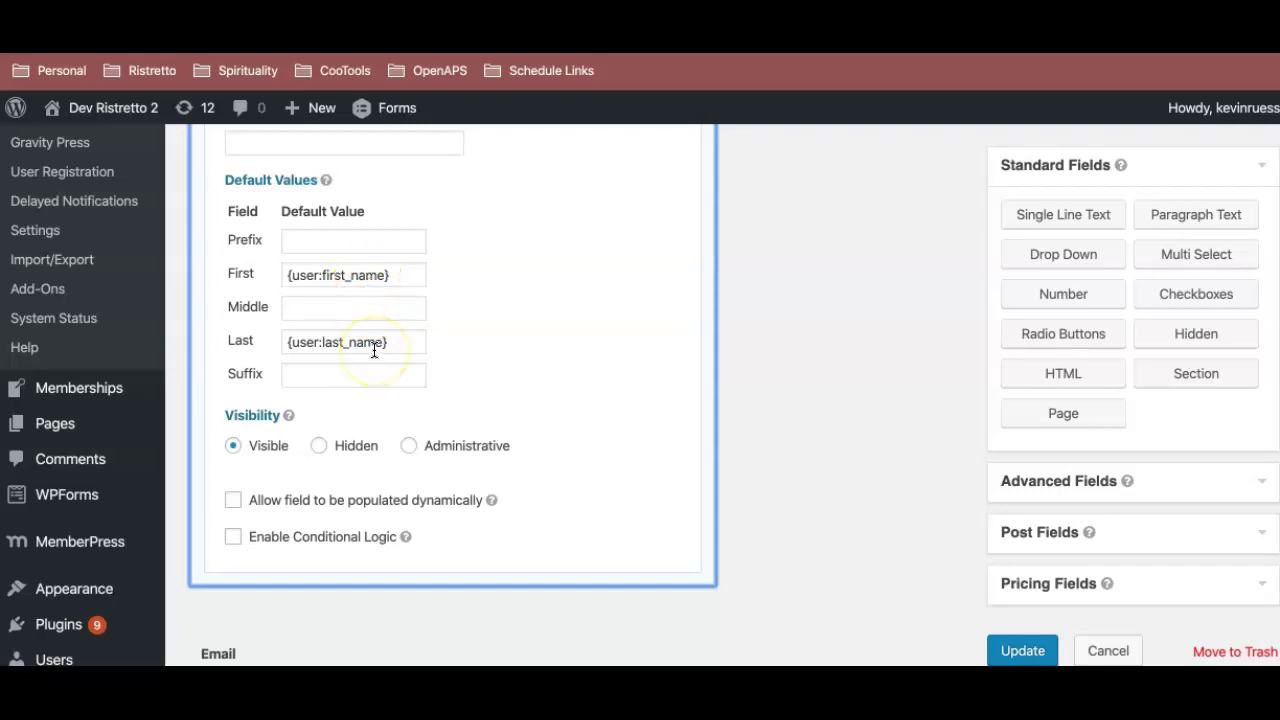
pyautogui.scroll(2, 374, 350)
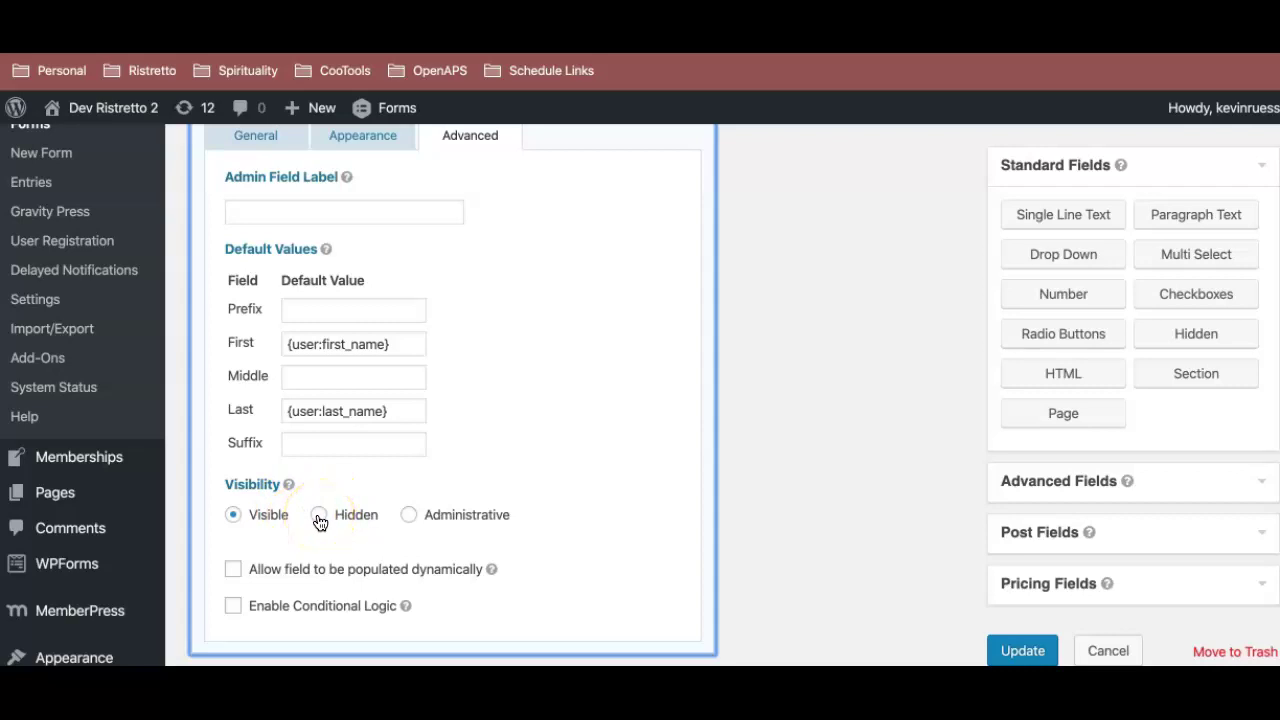
# - Show the Email field's Advanced settings and turn off its conditional logic
pyautogui.scroll(-8, 520, 471)
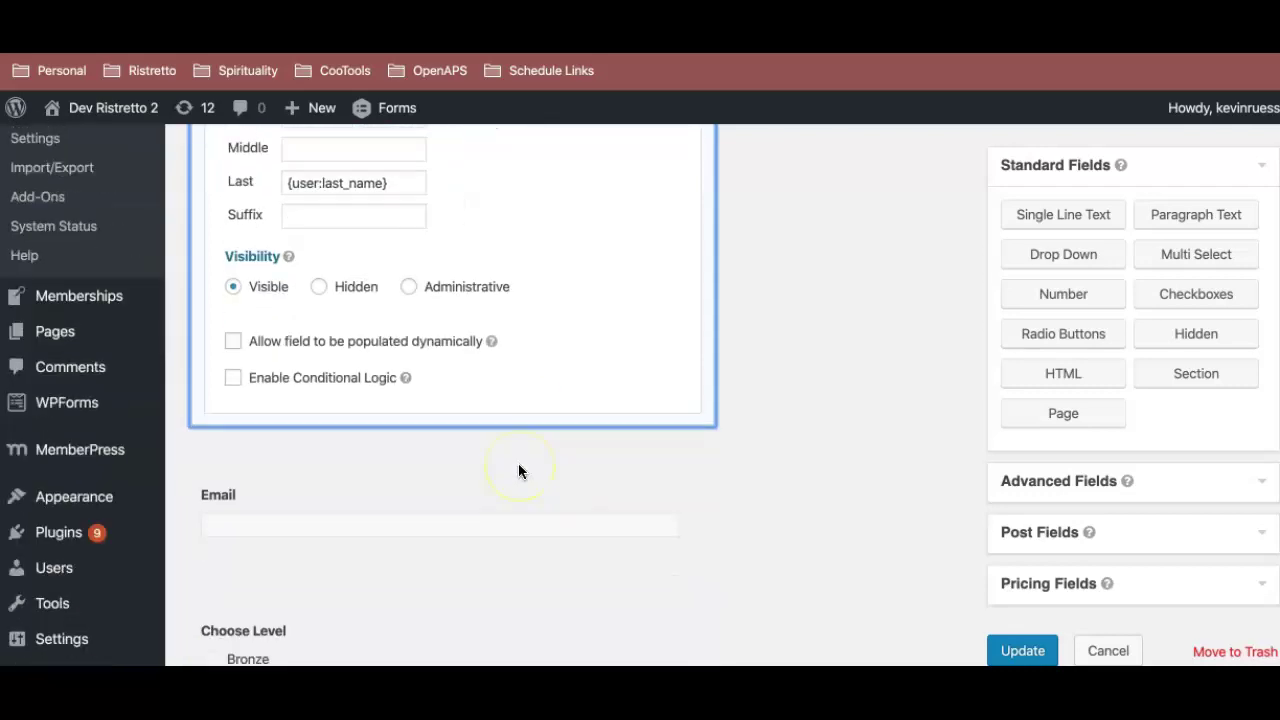
pyautogui.click(518, 471)
pyautogui.scroll(3, 490, 440)
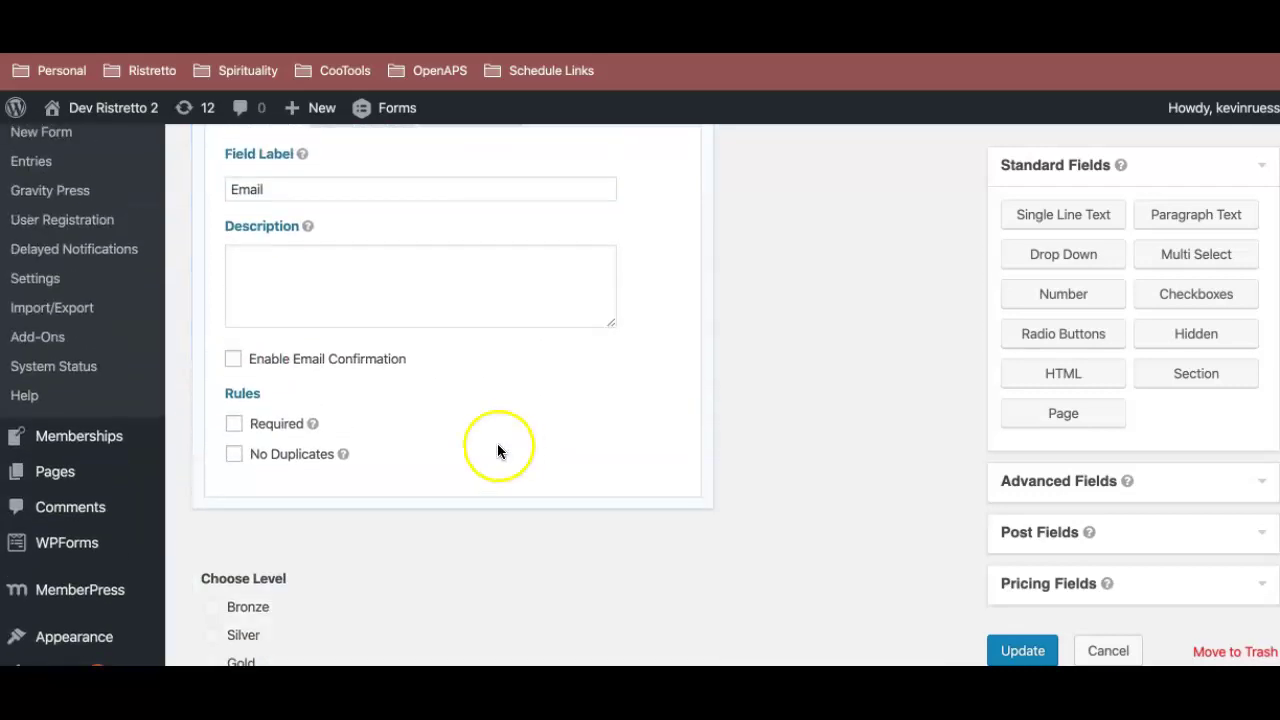
pyautogui.scroll(3, 383, 380)
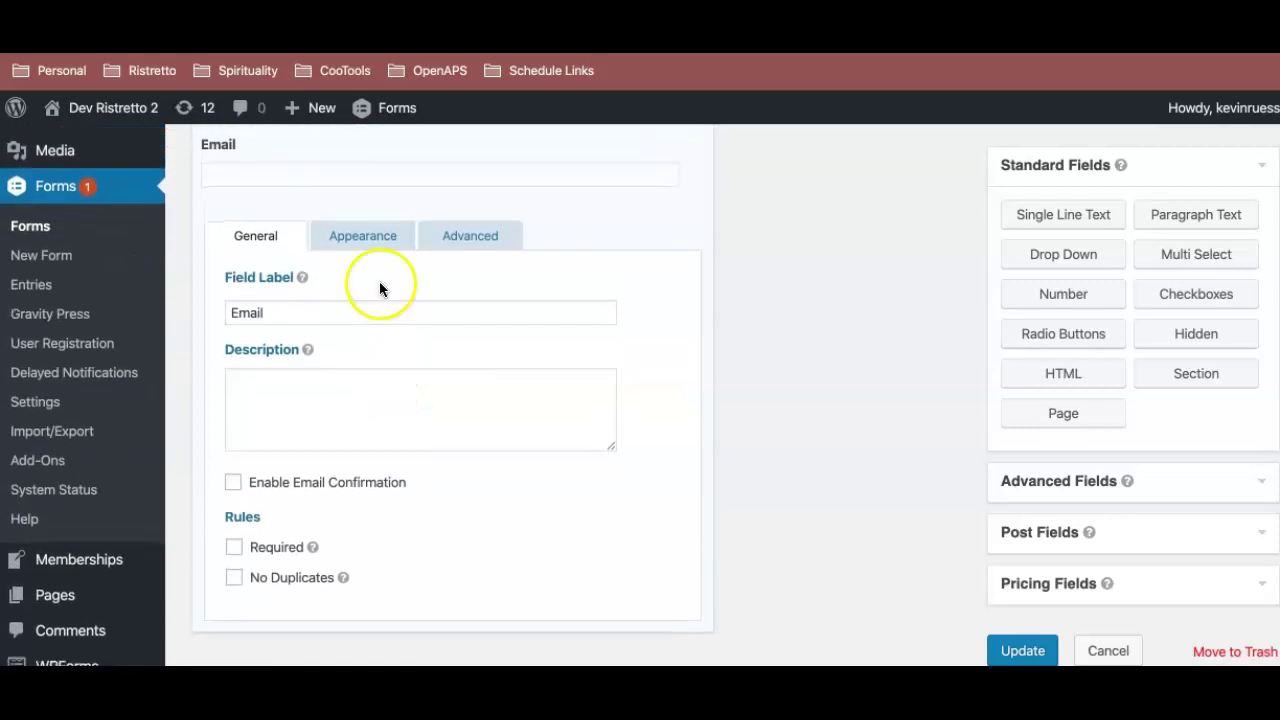
pyautogui.click(463, 233)
pyautogui.scroll(-3, 435, 360)
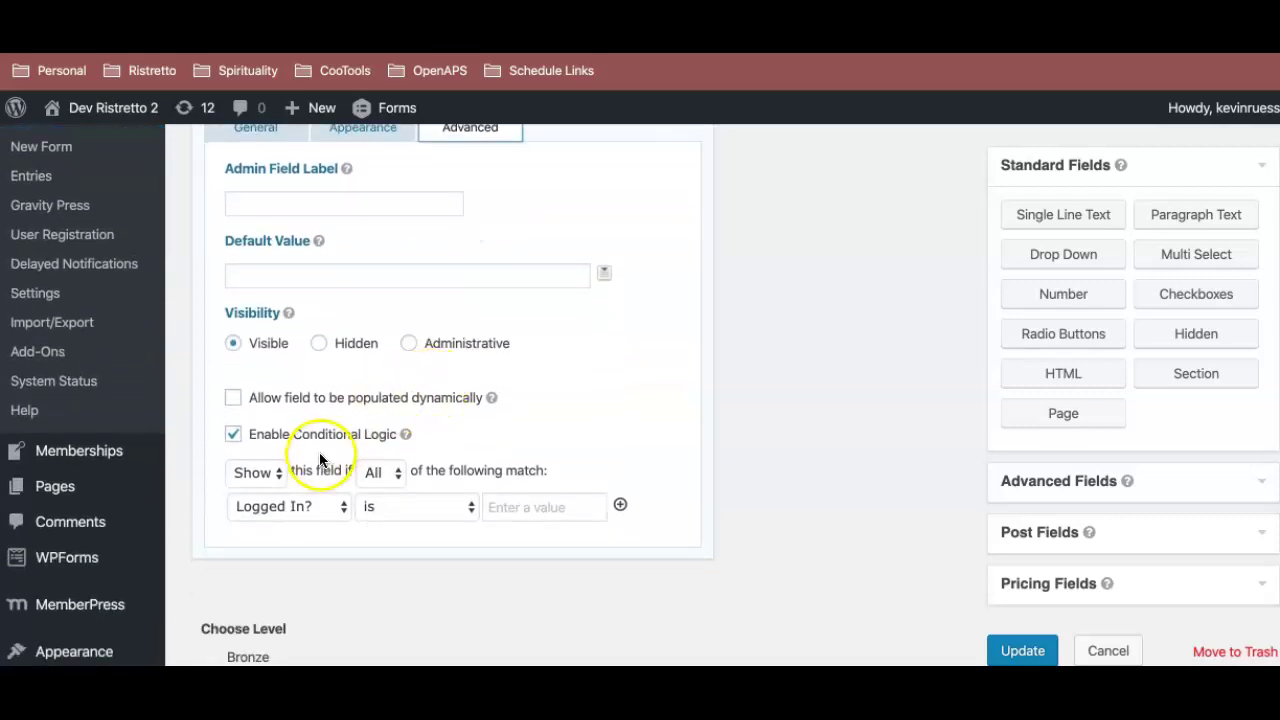
pyautogui.click(305, 435)
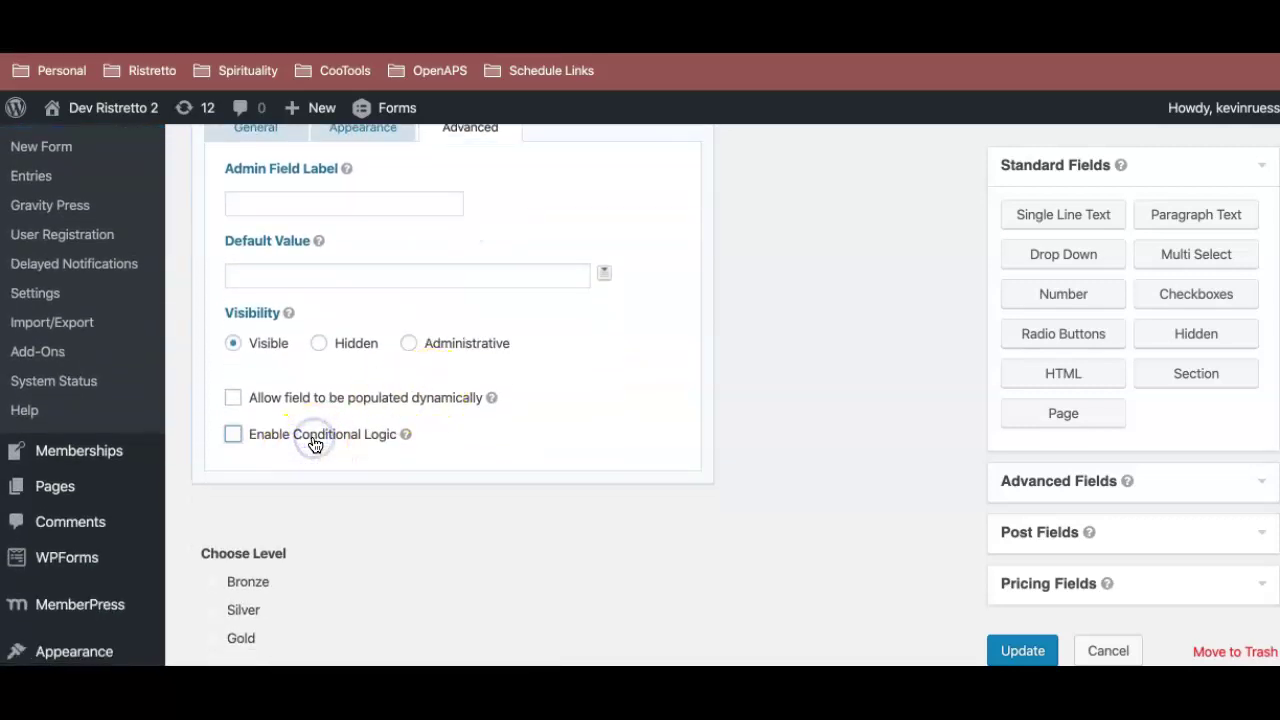
# - Insert the User Email merge tag as the Email default value and update the form
pyautogui.click(604, 272)
pyautogui.scroll(-3, 529, 400)
pyautogui.click(505, 443)
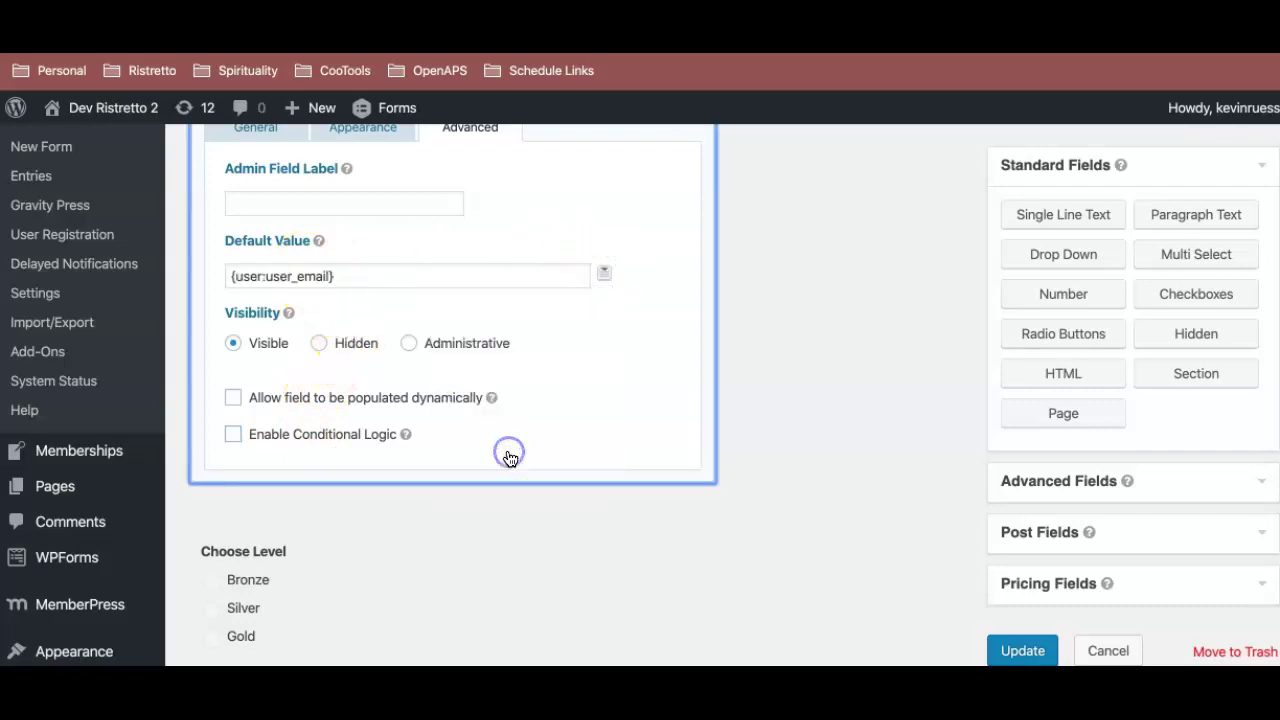
pyautogui.click(760, 346)
pyautogui.scroll(-1, 938, 579)
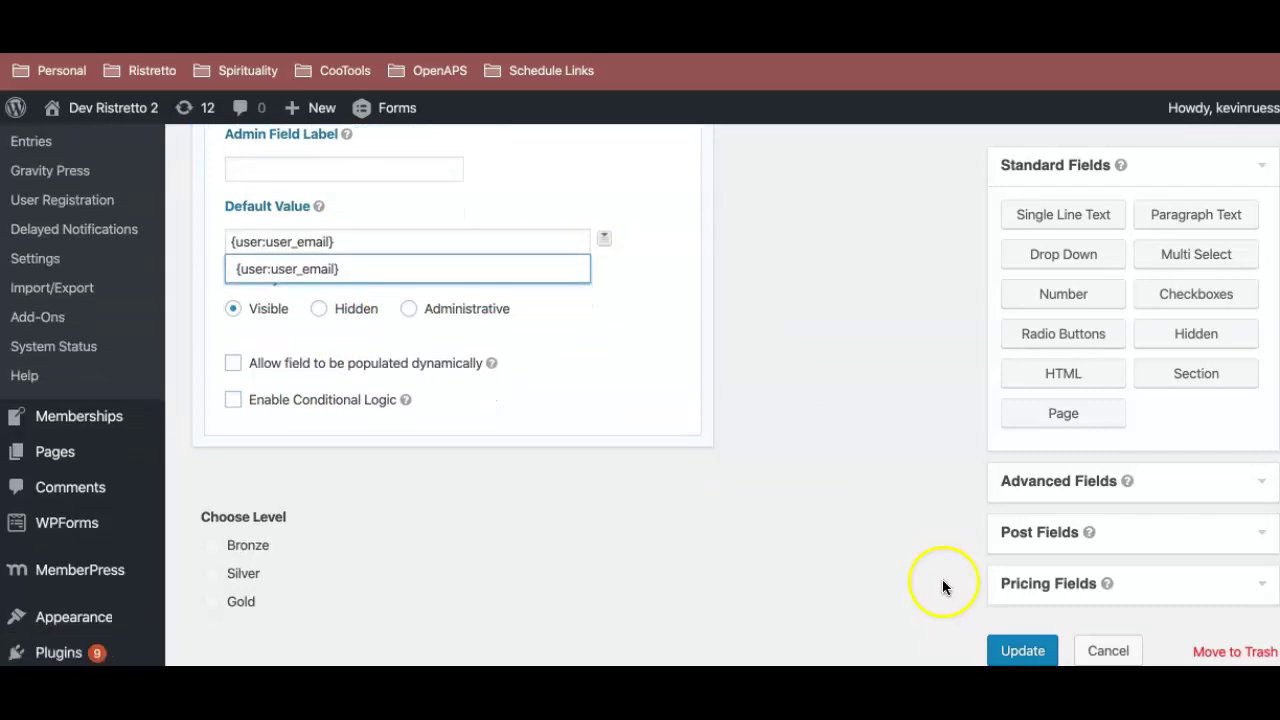
pyautogui.click(1022, 650)
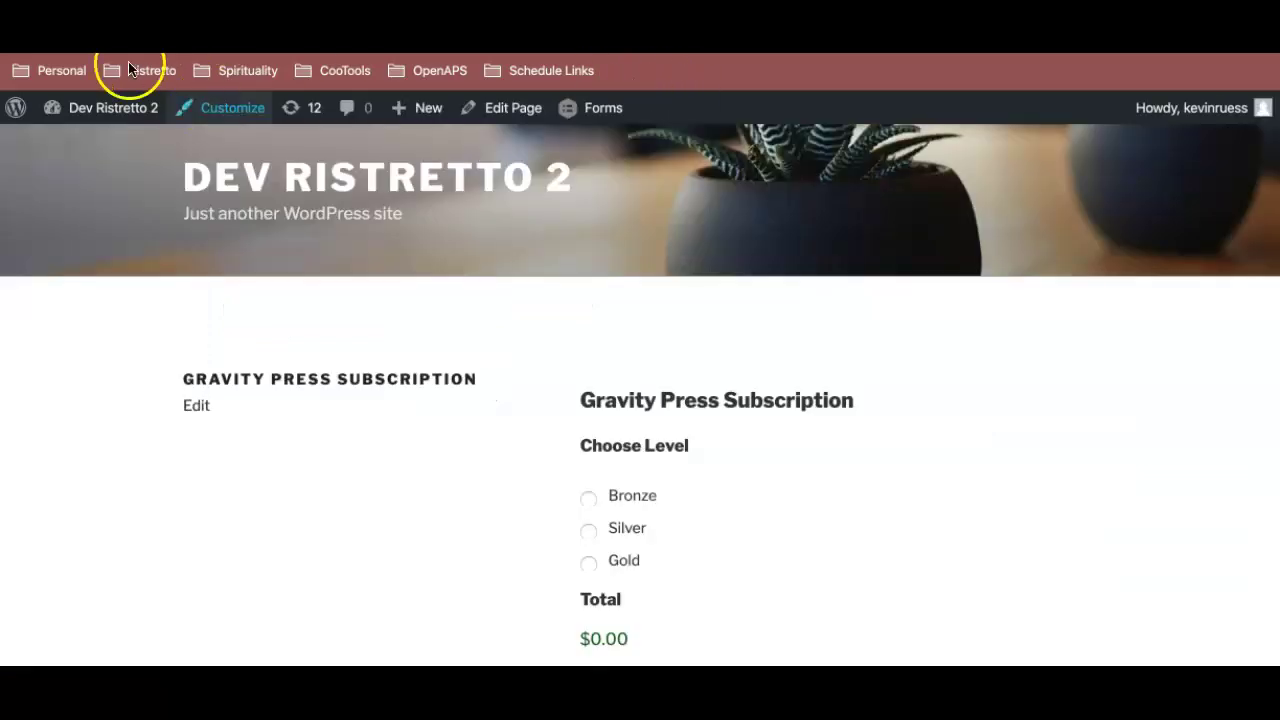
# - Check the live form's prefilled first name, last name and email values
pyautogui.scroll(-3, 885, 288)
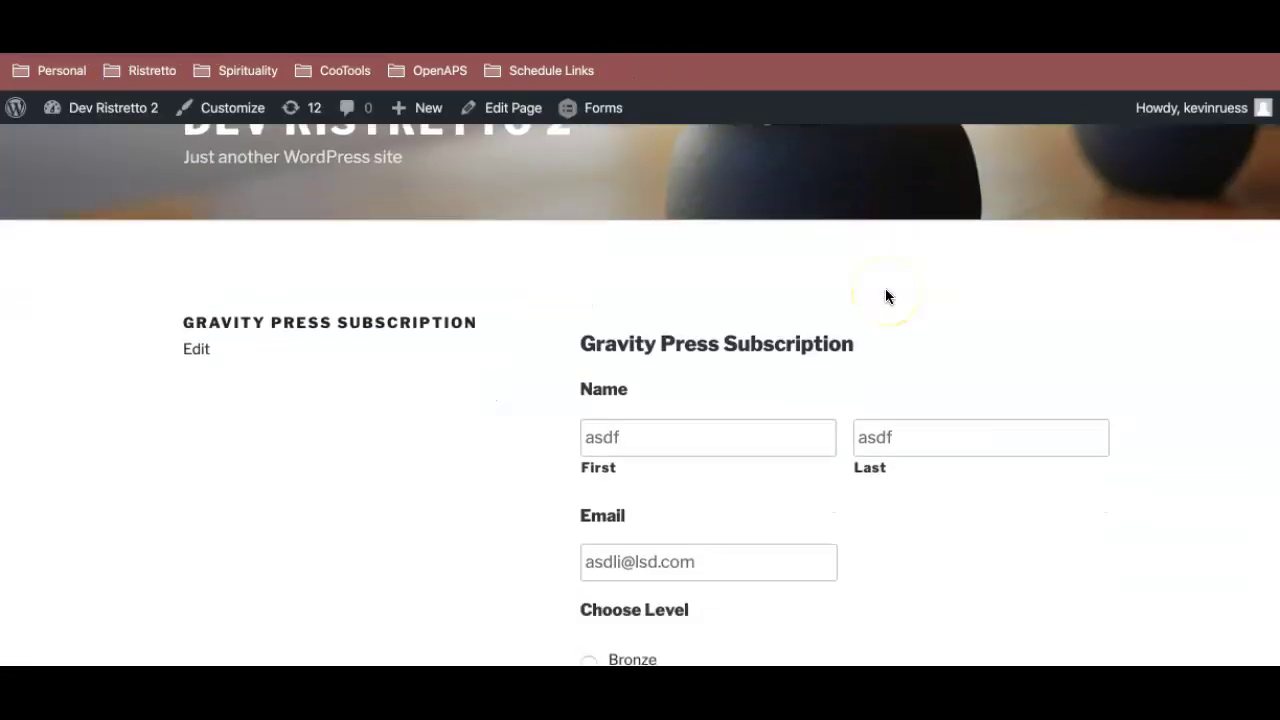
pyautogui.moveTo(694, 283); pyautogui.dragTo(574, 283)
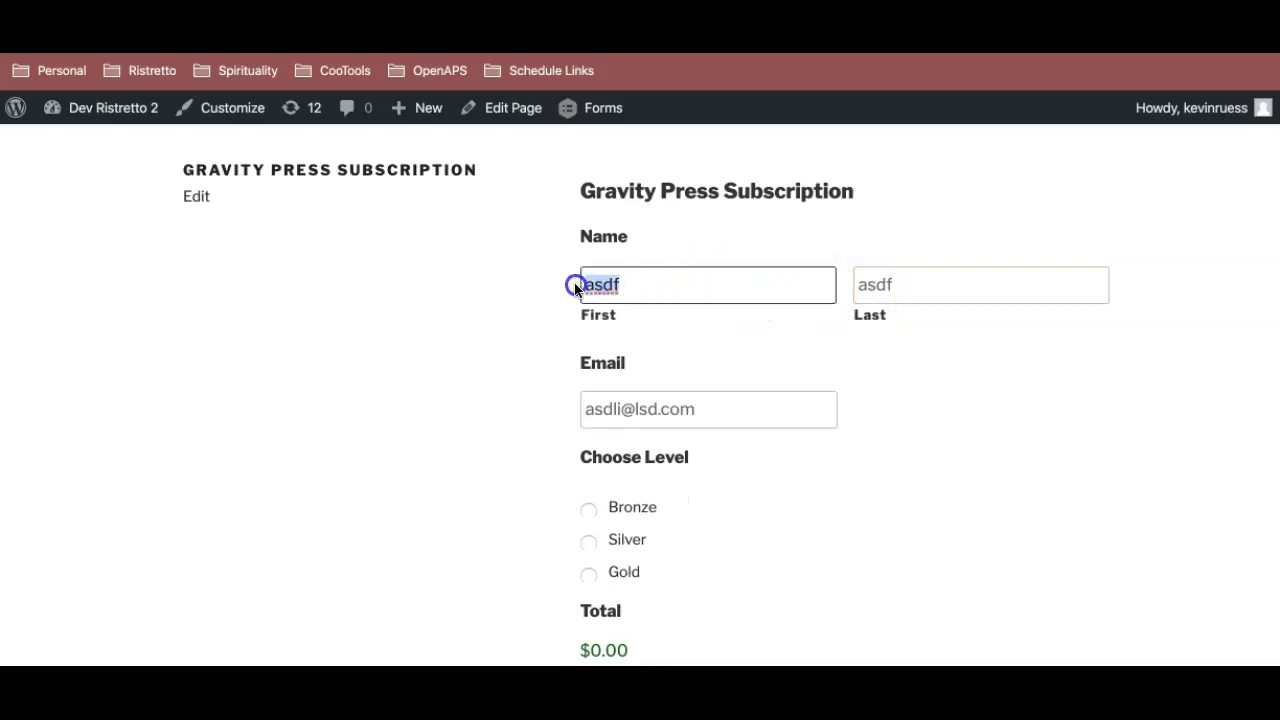
pyautogui.click(930, 281)
pyautogui.moveTo(930, 281); pyautogui.dragTo(789, 280)
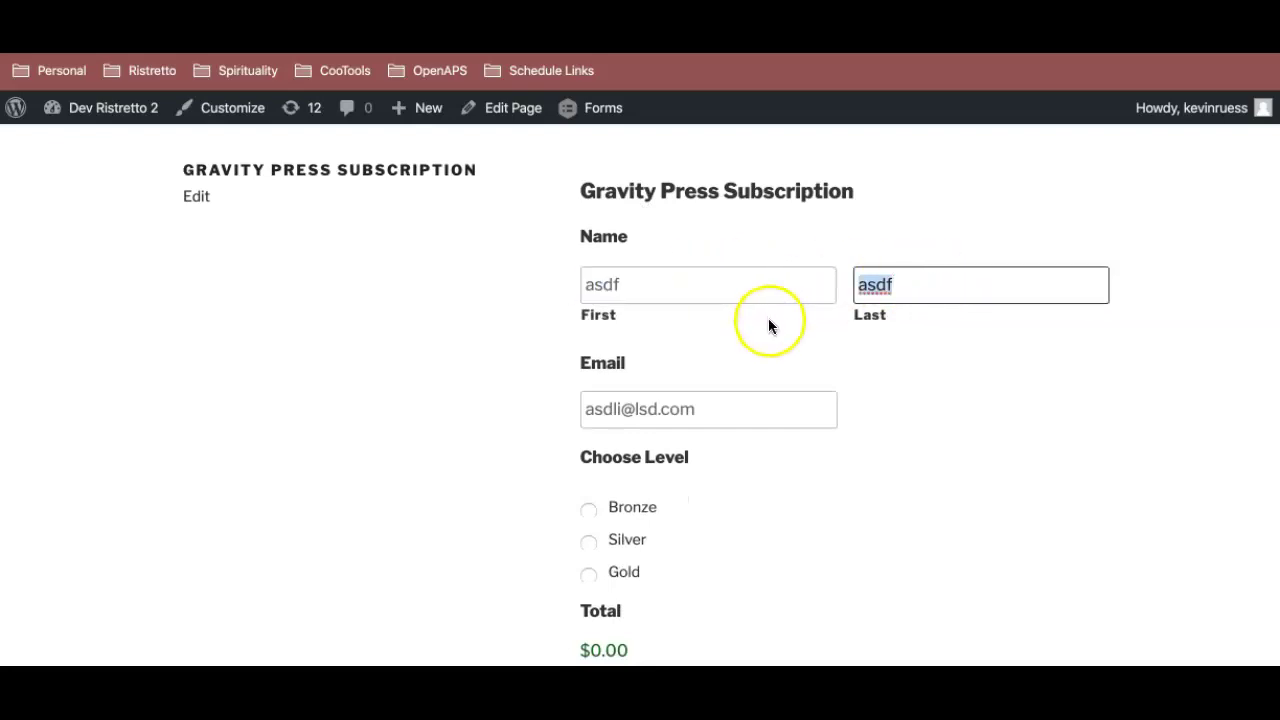
pyautogui.moveTo(752, 412); pyautogui.dragTo(580, 410)
pyautogui.moveTo(700, 410); pyautogui.dragTo(533, 410)
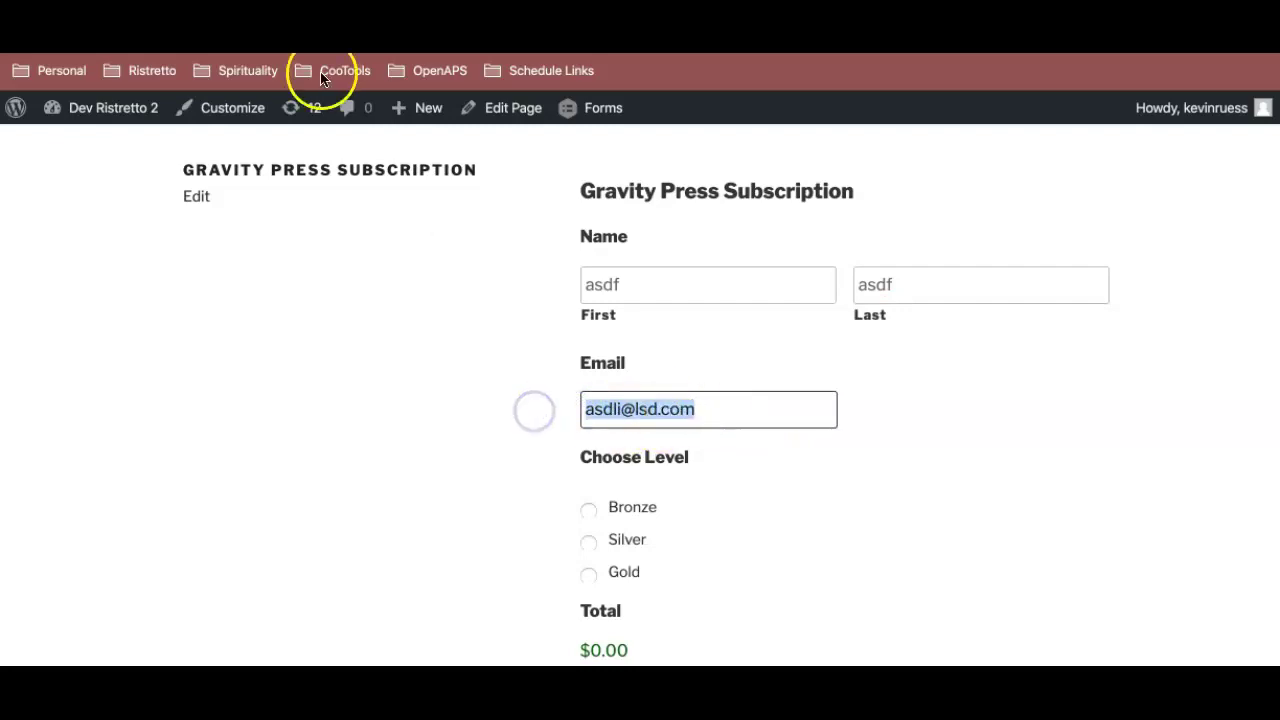
pyautogui.click(732, 409)
pyautogui.moveTo(732, 409); pyautogui.dragTo(565, 407)
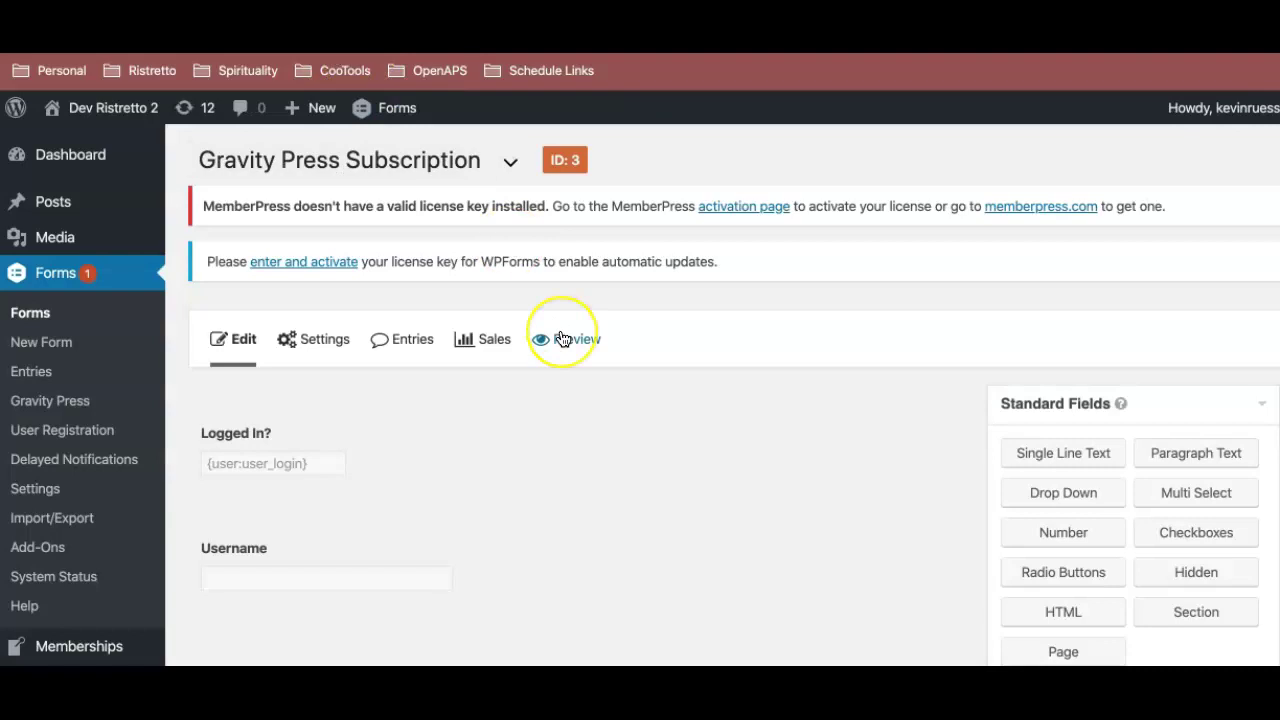
# - Set the Email field's Visibility to Hidden, update the form, and review it
pyautogui.scroll(-4, 557, 337)
pyautogui.click(557, 335)
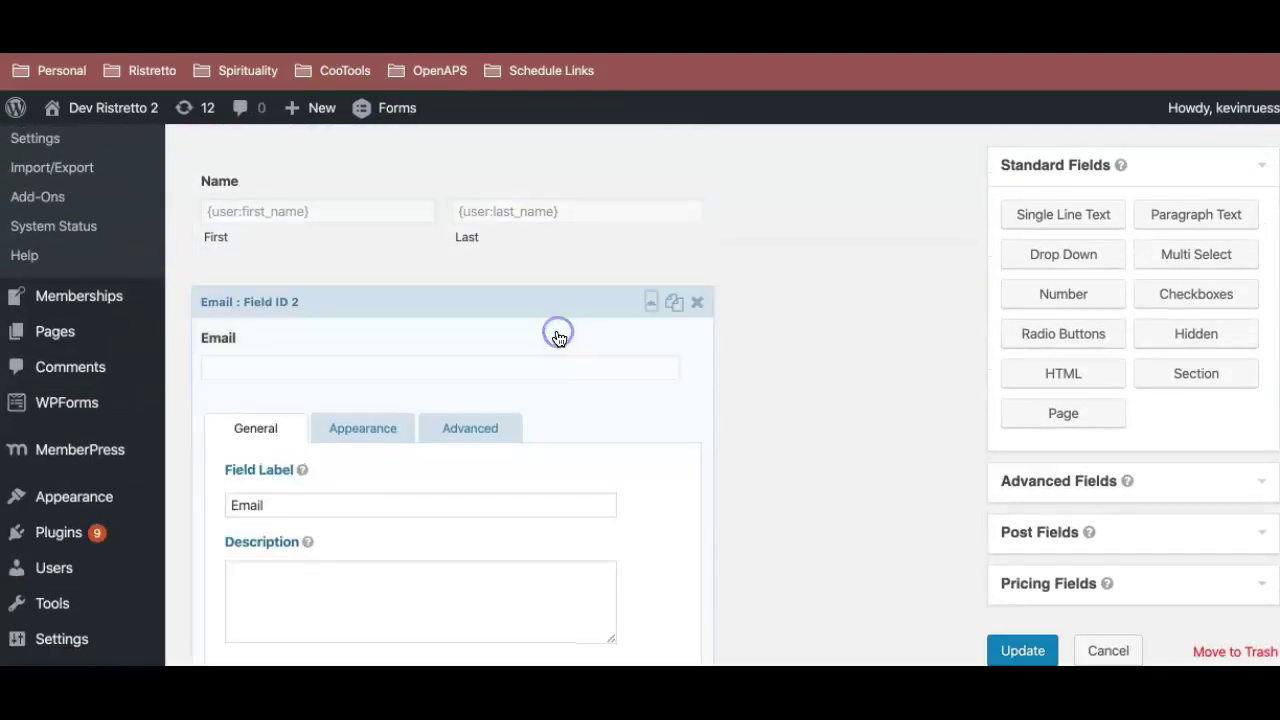
pyautogui.click(480, 429)
pyautogui.scroll(-2, 481, 431)
pyautogui.scroll(-2, 420, 405)
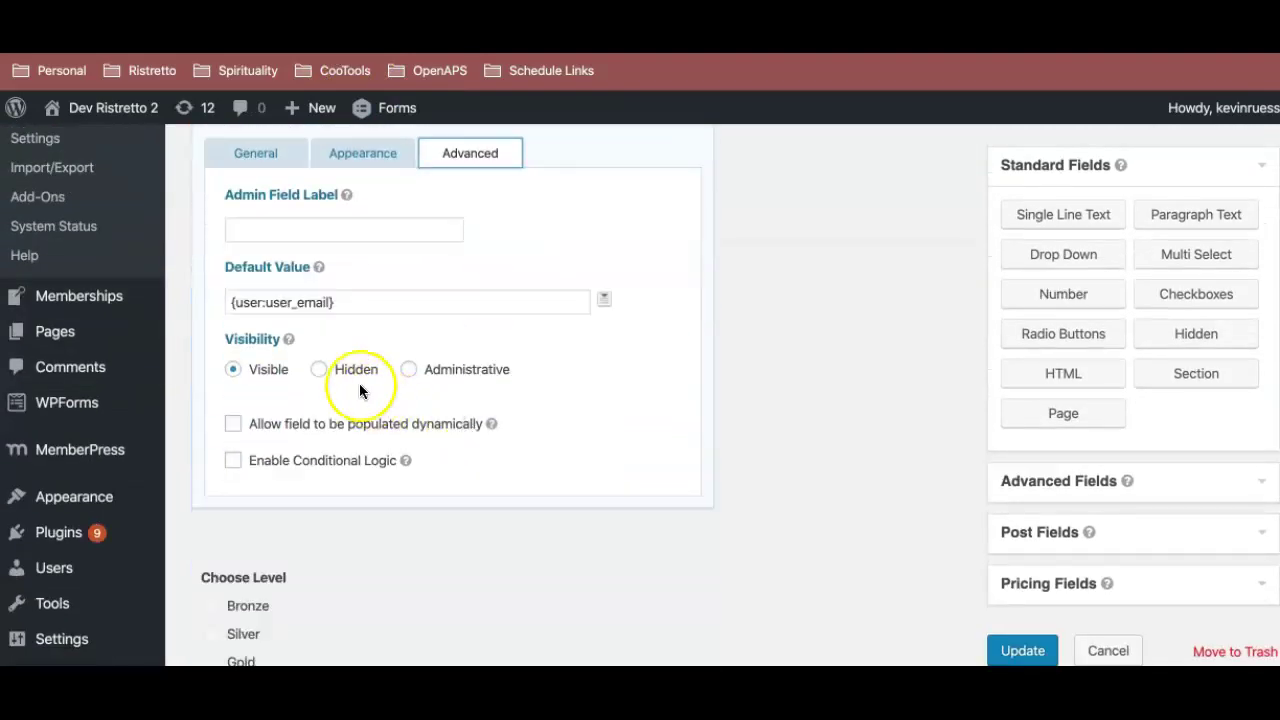
pyautogui.click(340, 370)
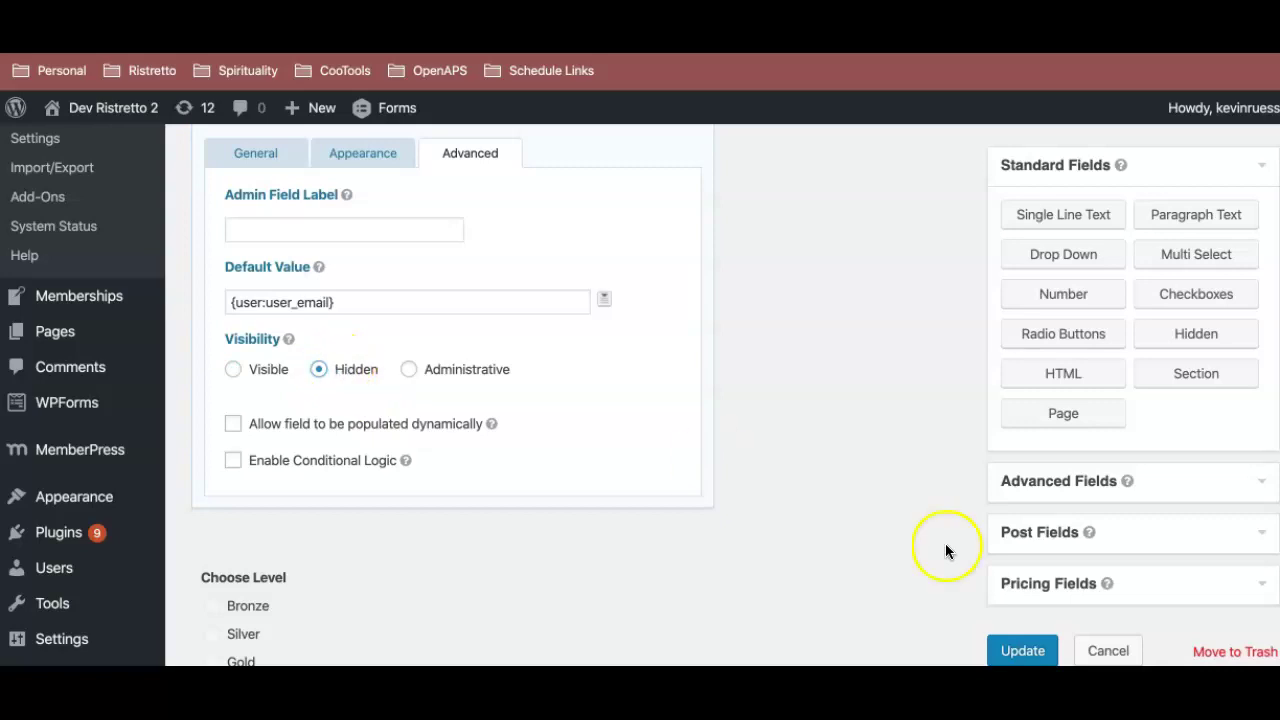
pyautogui.click(1022, 651)
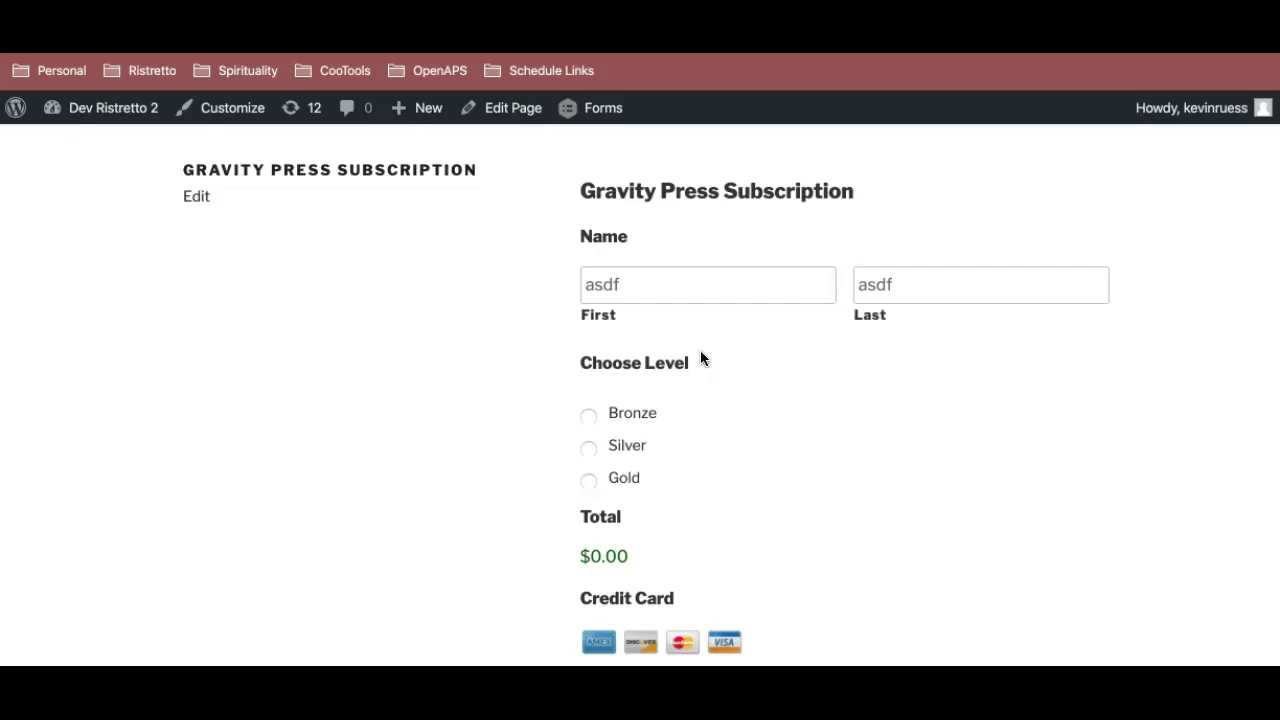
pyautogui.scroll(-1, 572, 364)
pyautogui.scroll(3, 572, 364)
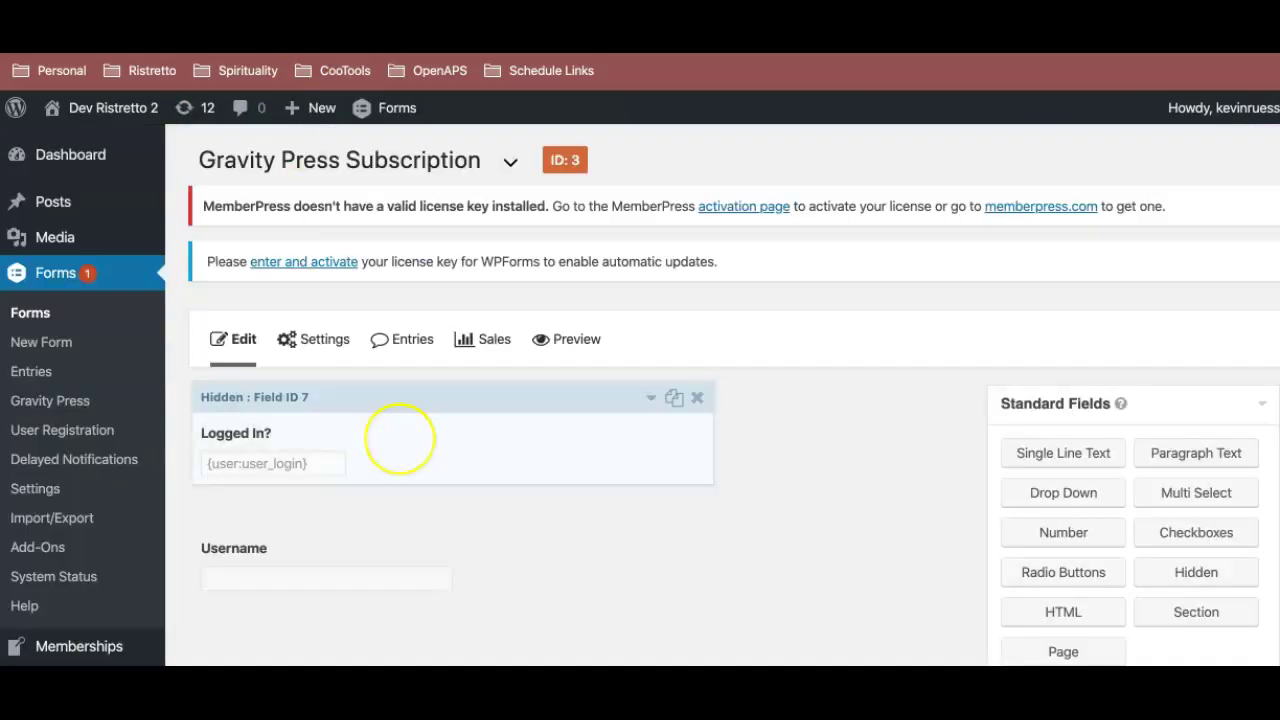
pyautogui.scroll(-1, 399, 438)
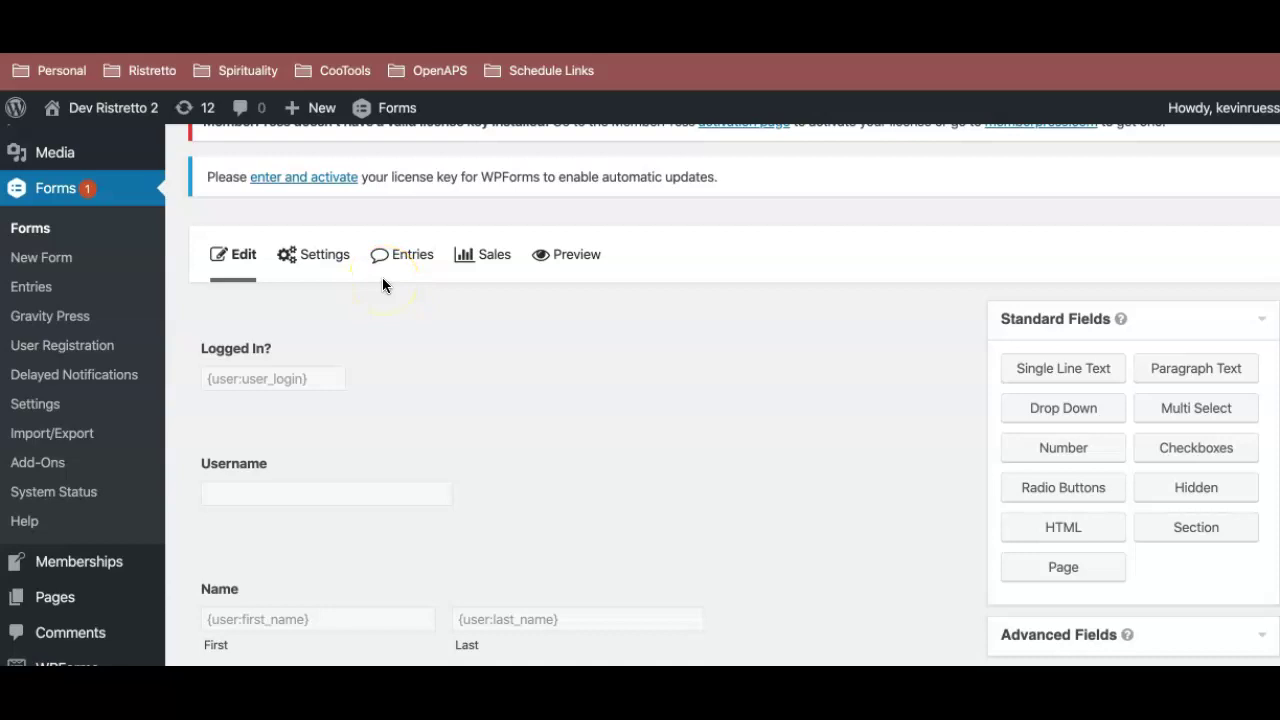
# - Open User Registration Feed 2 for editing, cancelling an accidental feed deletion
pyautogui.moveTo(326, 257)
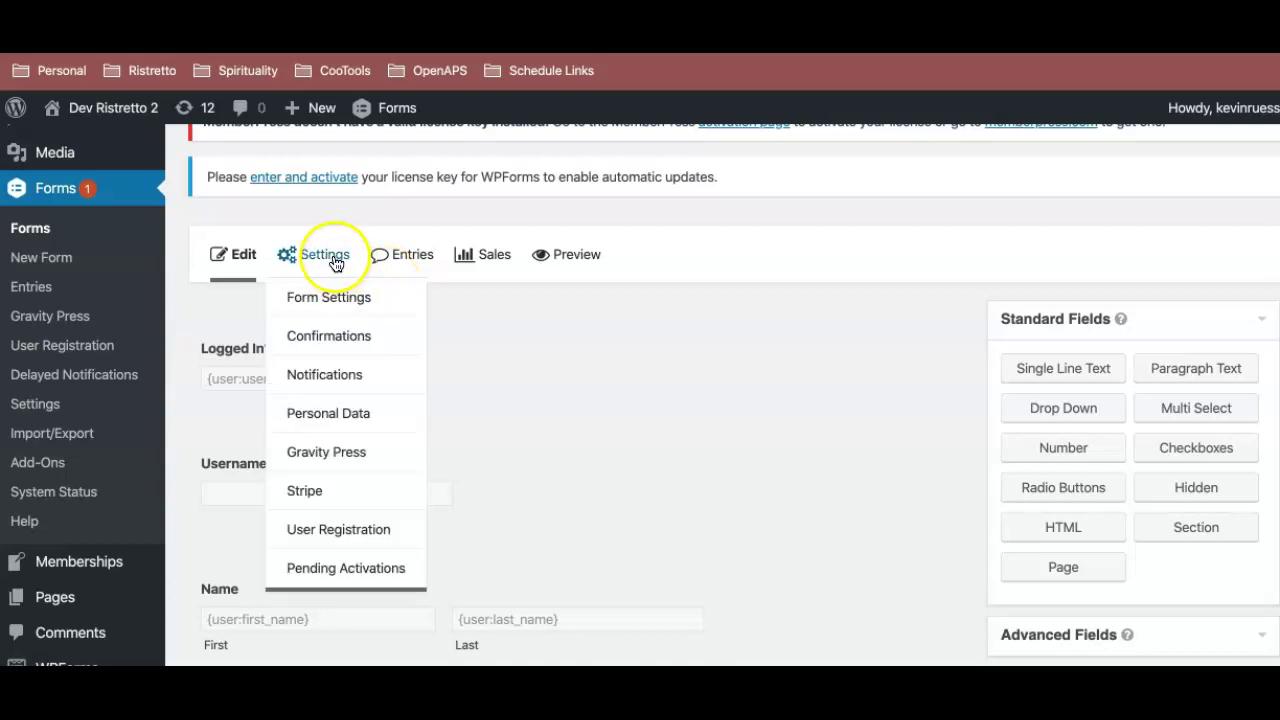
pyautogui.click(320, 527)
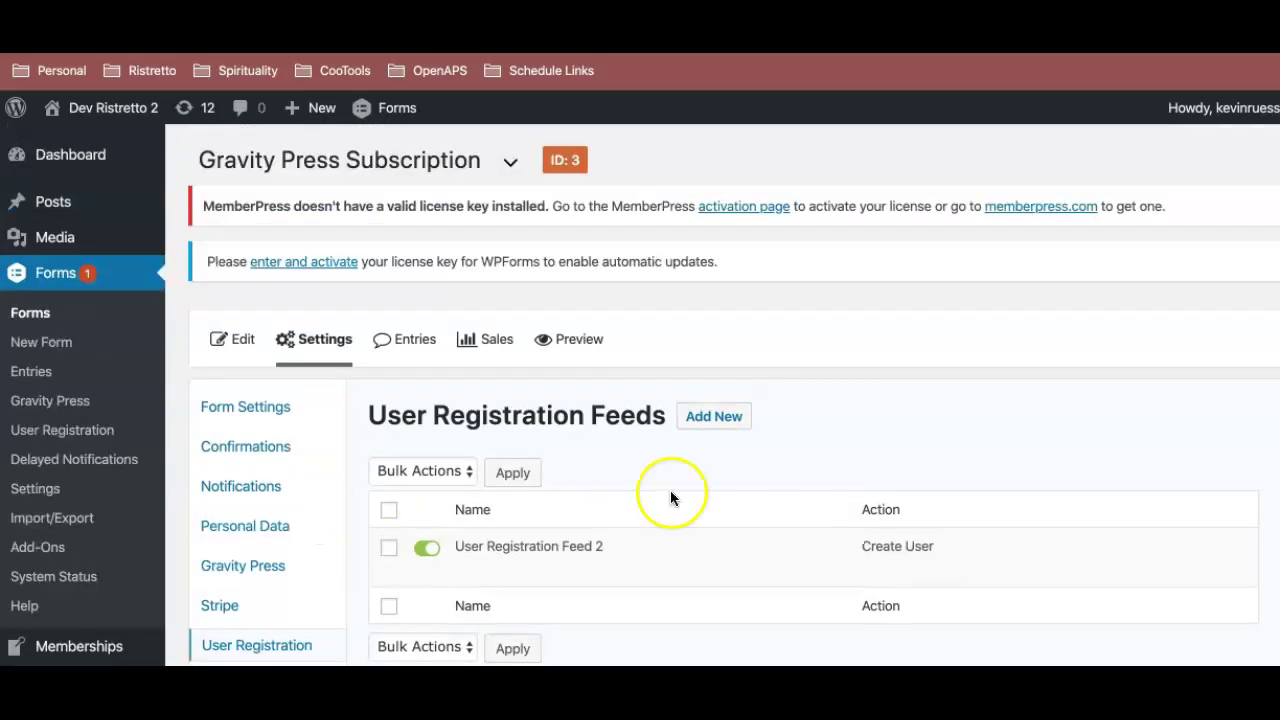
pyautogui.scroll(-1, 600, 495)
pyautogui.moveTo(423, 506)
pyautogui.click(575, 524)
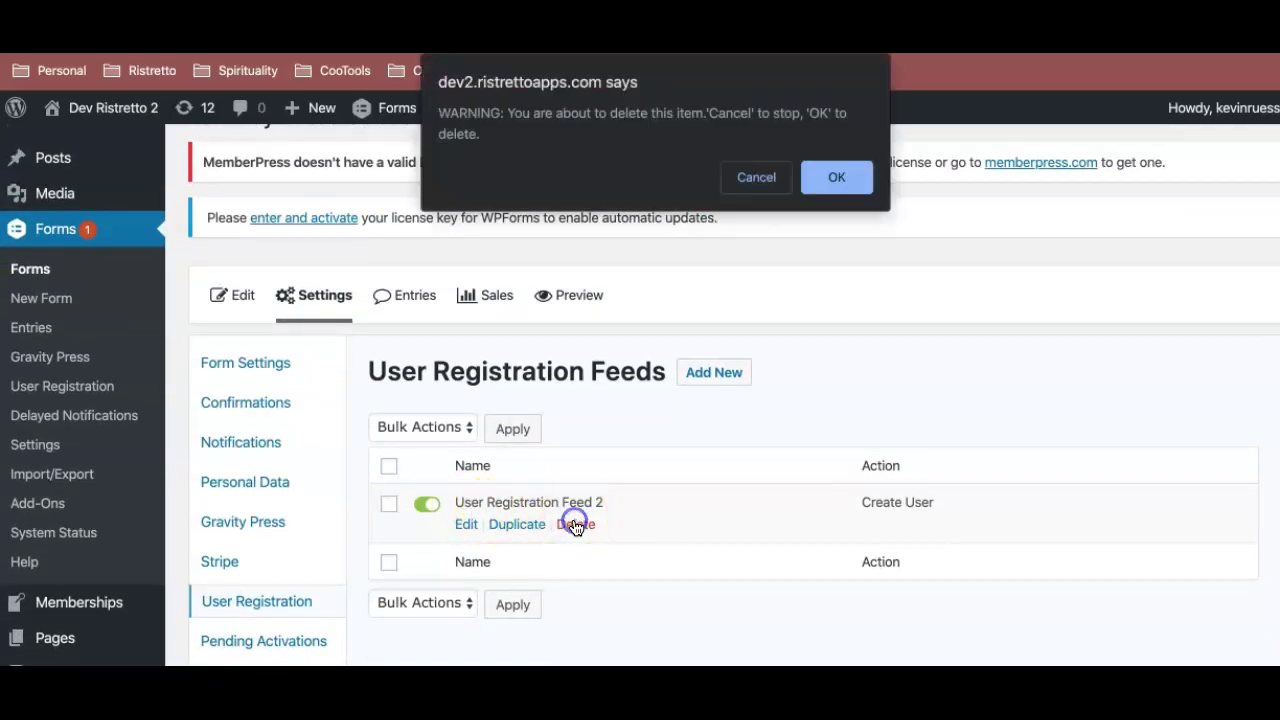
pyautogui.click(752, 170)
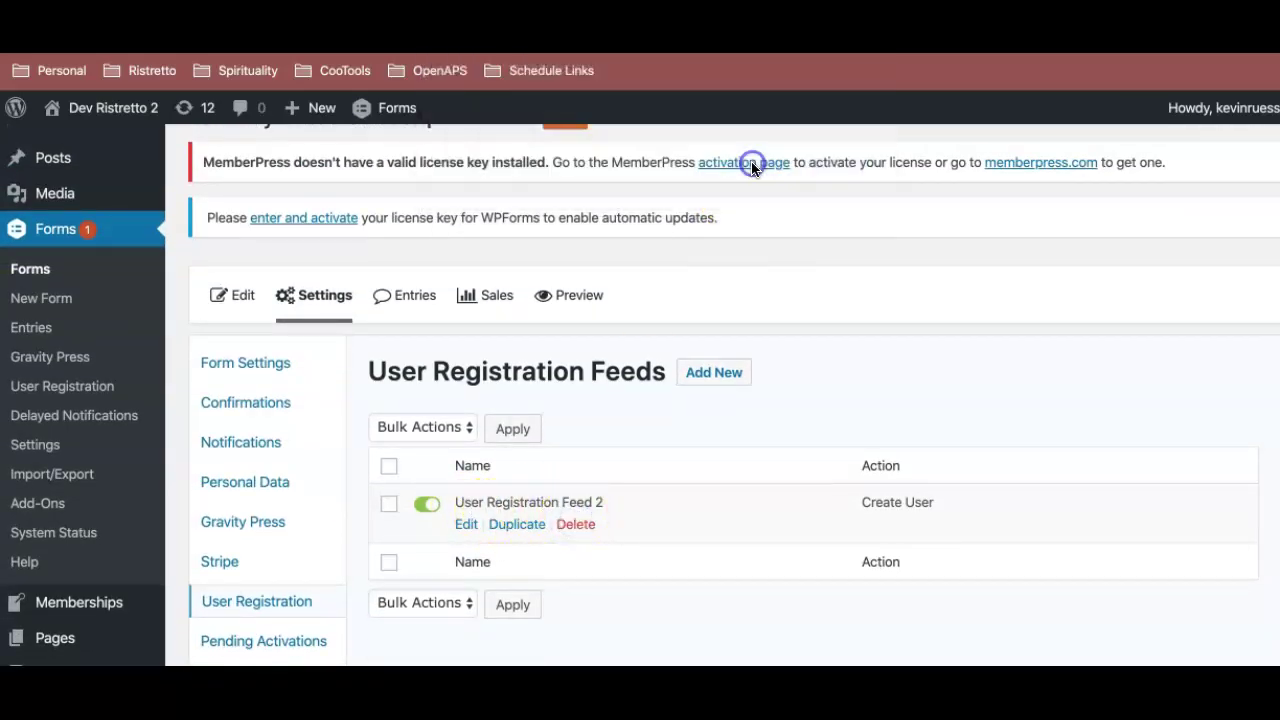
pyautogui.click(468, 523)
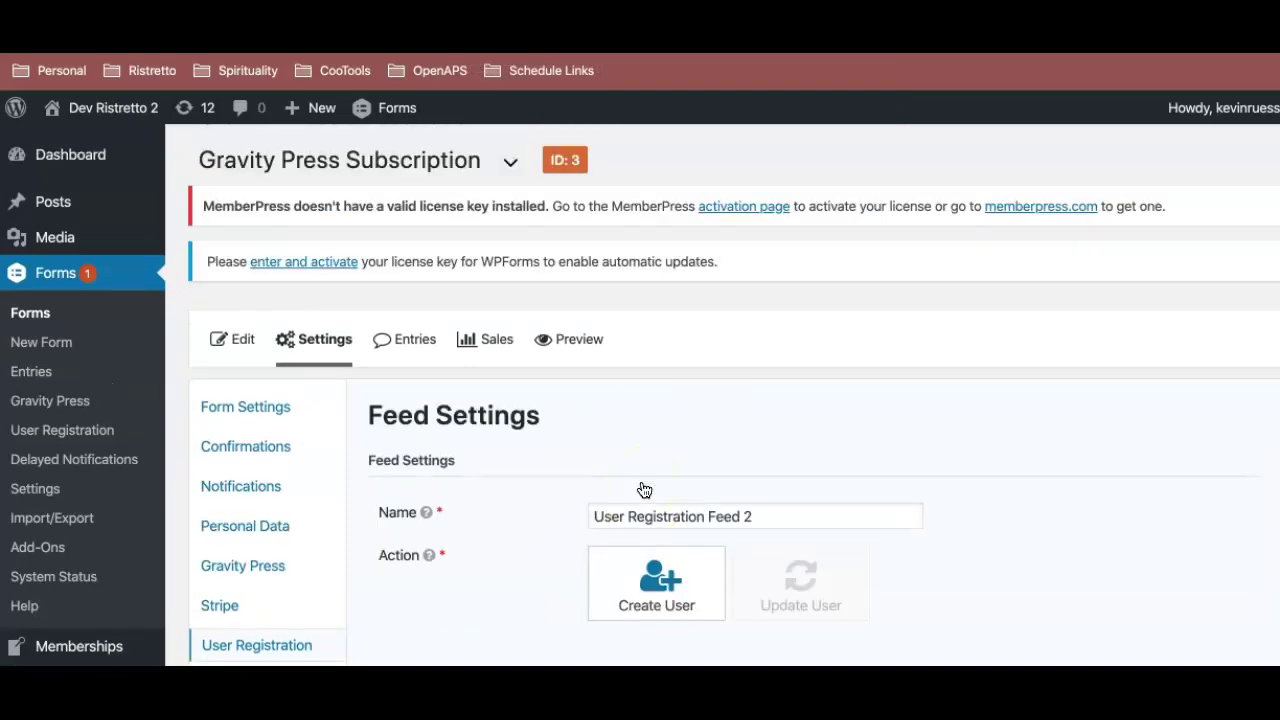
# - Enable the registration condition so users register only when Logged In? is empty, and save
pyautogui.scroll(-4, 641, 489)
pyautogui.scroll(-15, 673, 389)
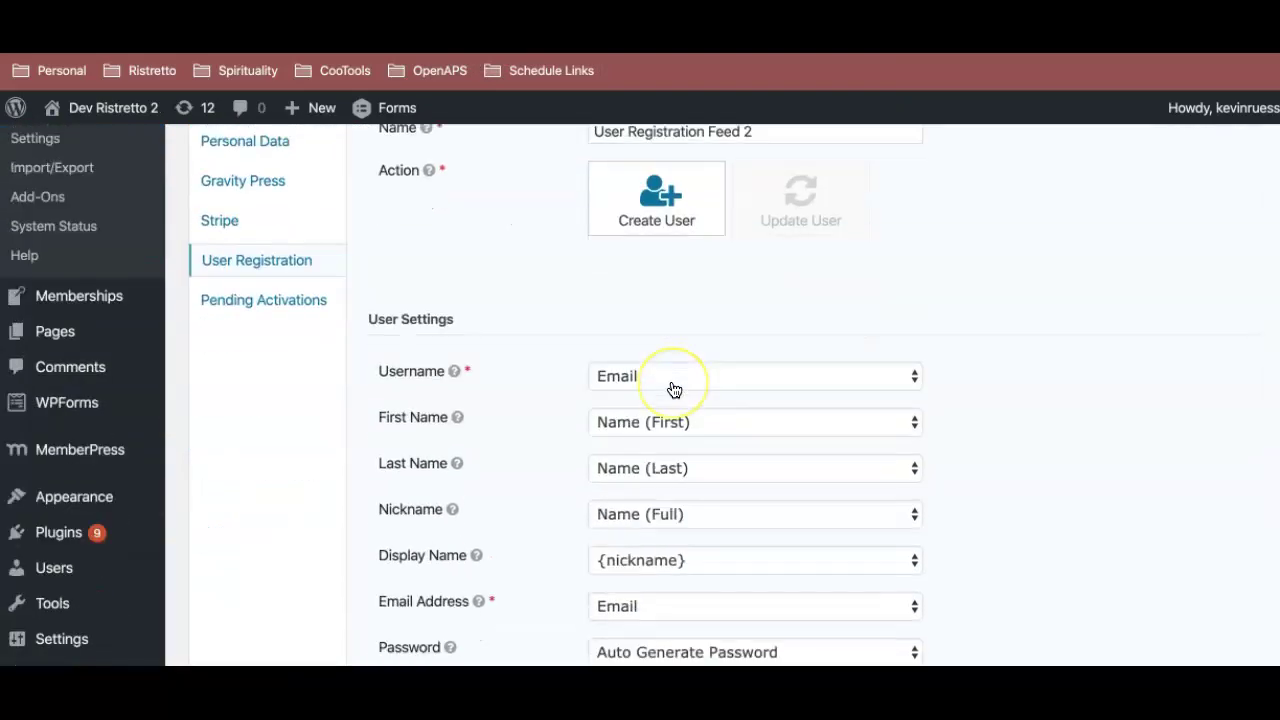
pyautogui.scroll(-1, 673, 389)
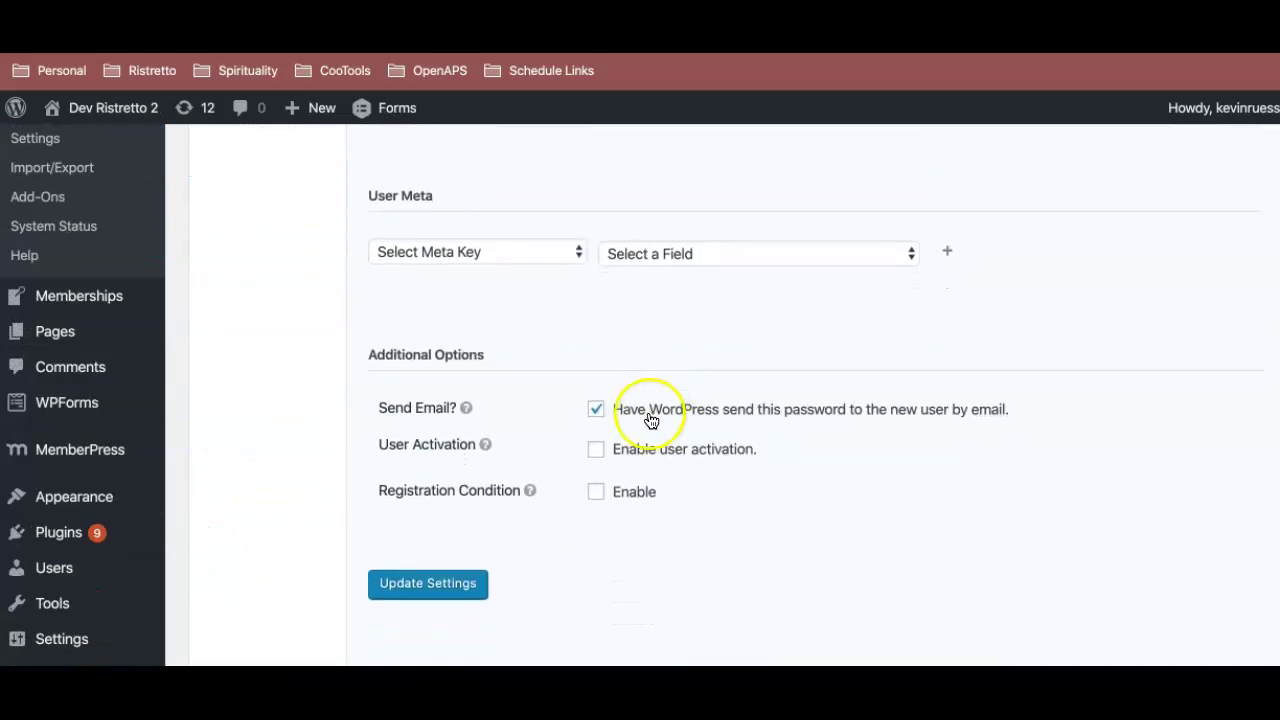
pyautogui.click(594, 493)
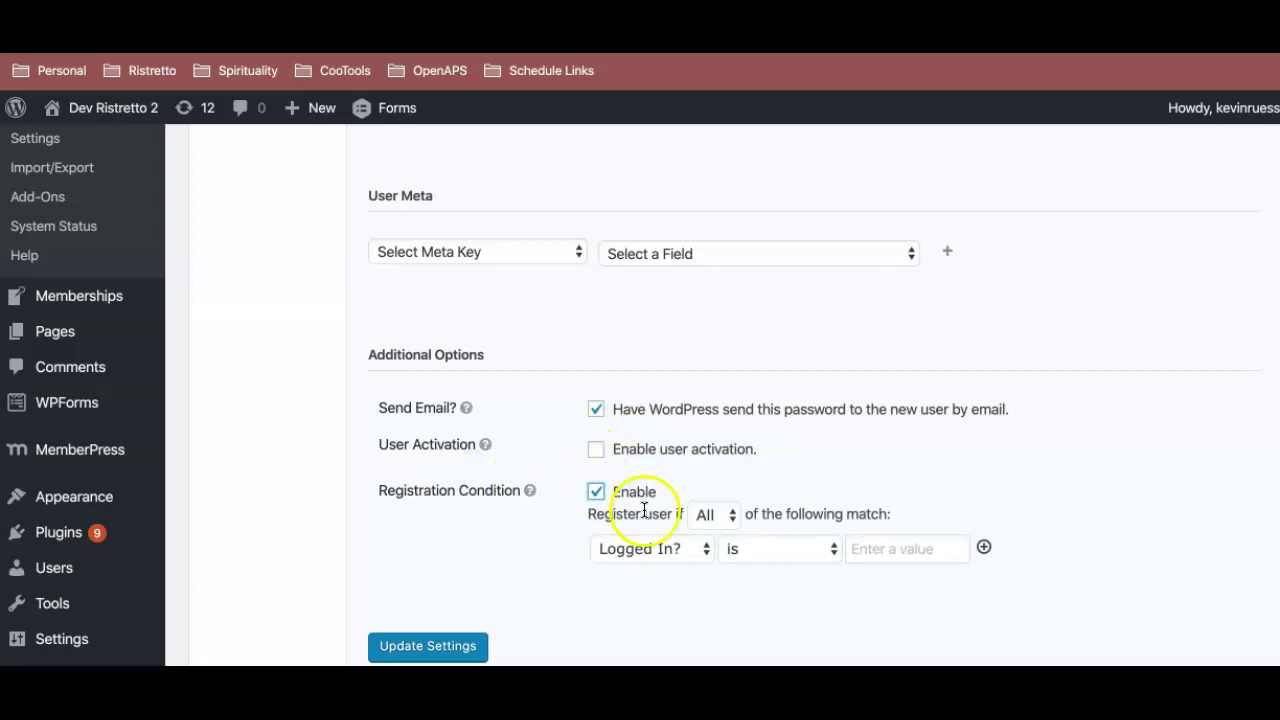
pyautogui.scroll(-1, 677, 510)
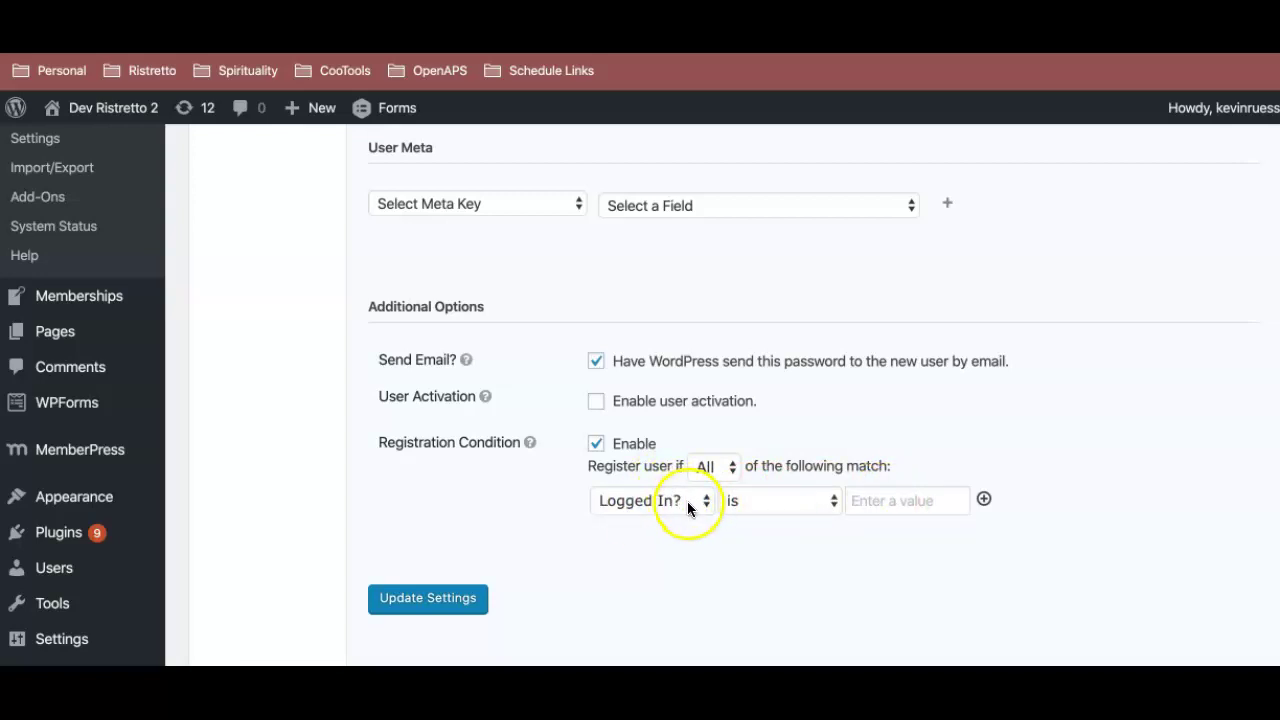
pyautogui.click(438, 602)
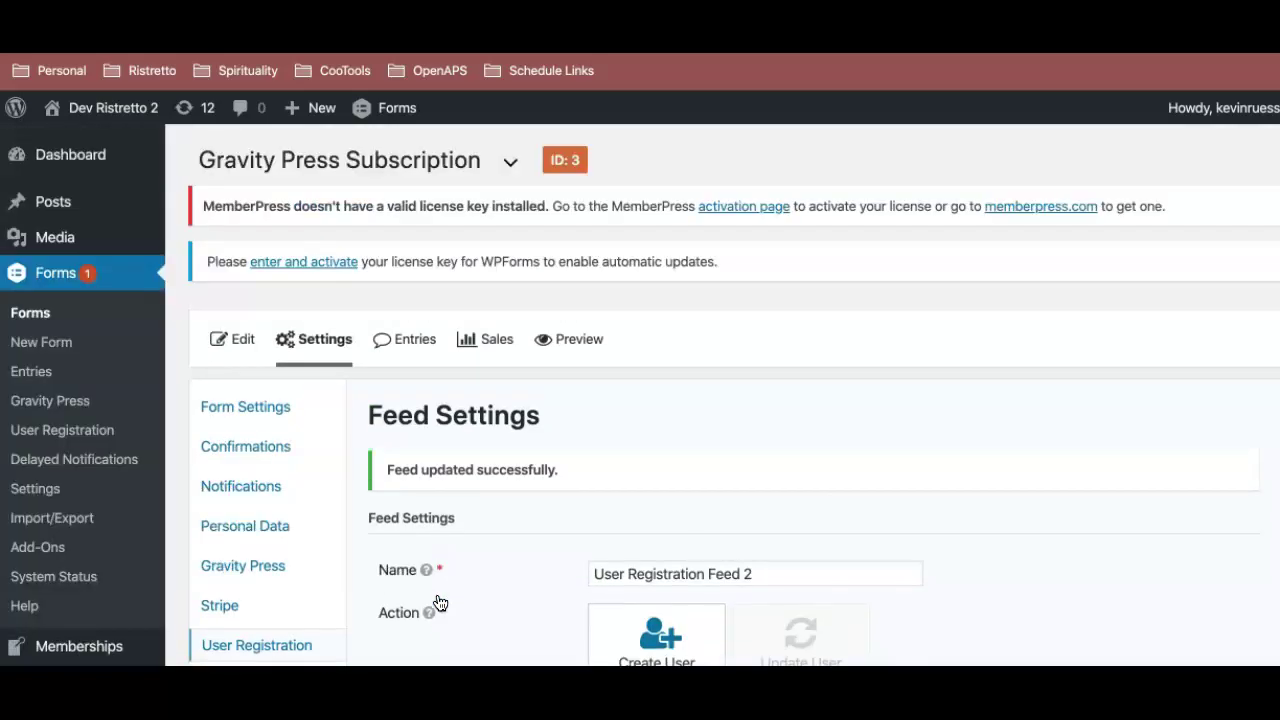
# - Review the live Gravity Press Subscription form: Name prefilled, no Email field
pyautogui.click(551, 280)
pyautogui.scroll(-2, 551, 283)
pyautogui.scroll(2, 530, 200)
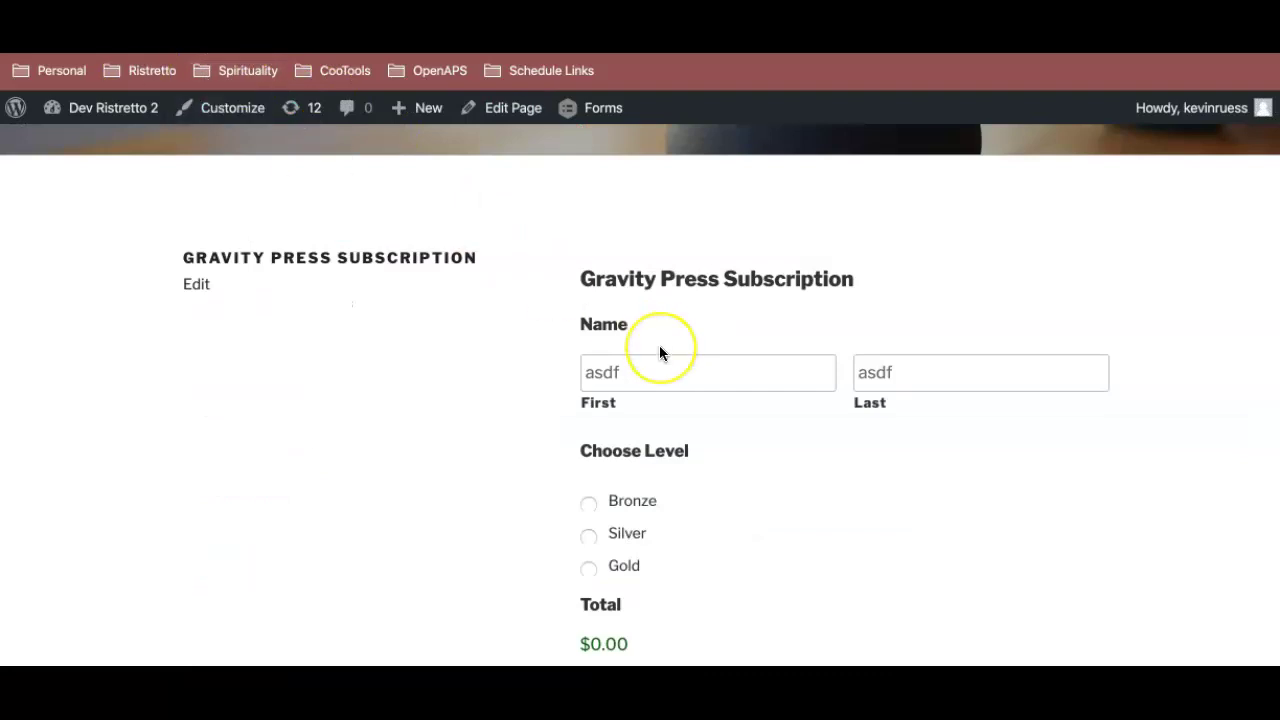
pyautogui.scroll(-2, 659, 346)
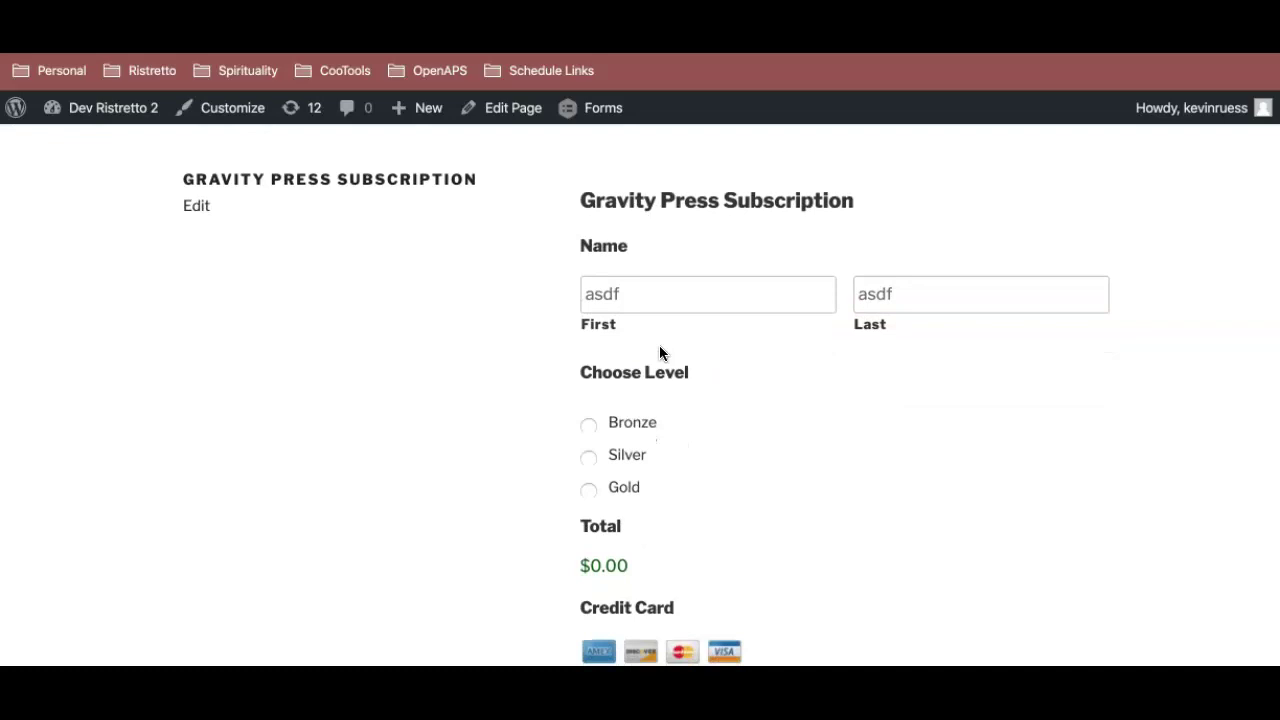
pyautogui.click(691, 303)
pyautogui.scroll(-3, 731, 325)
pyautogui.scroll(5, 731, 325)
pyautogui.click(713, 330)
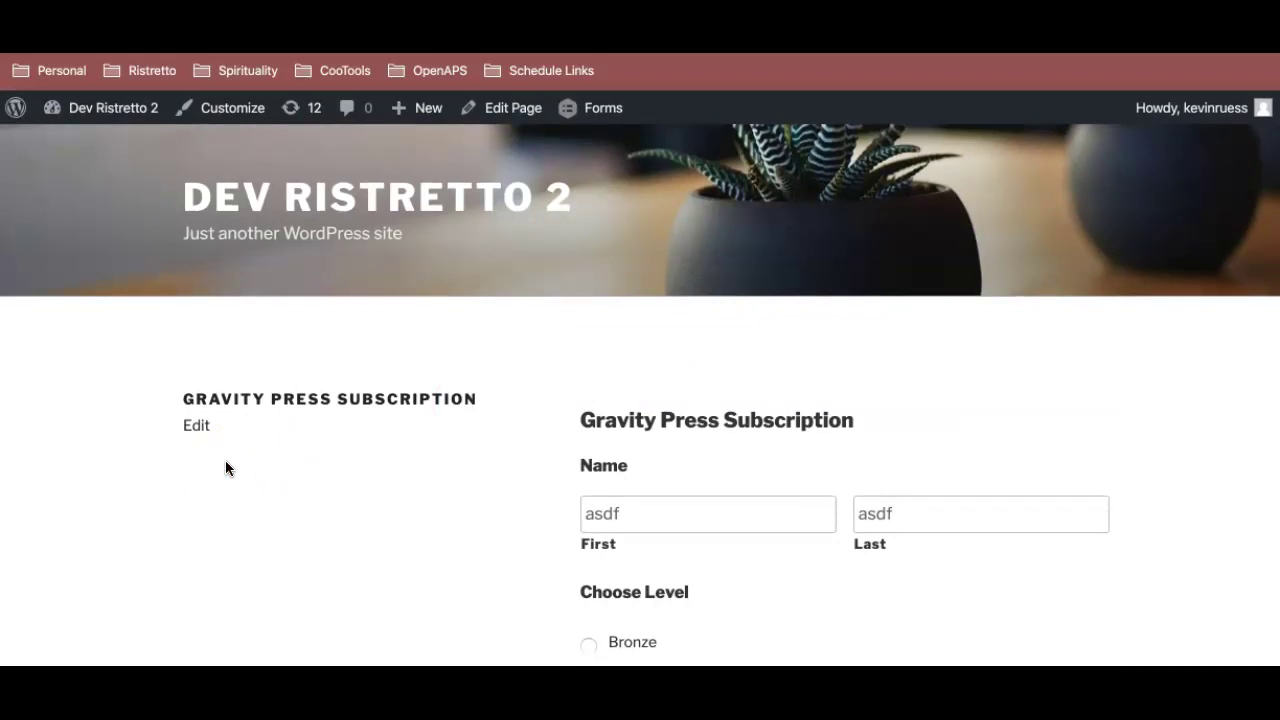
pyautogui.click(95, 617)
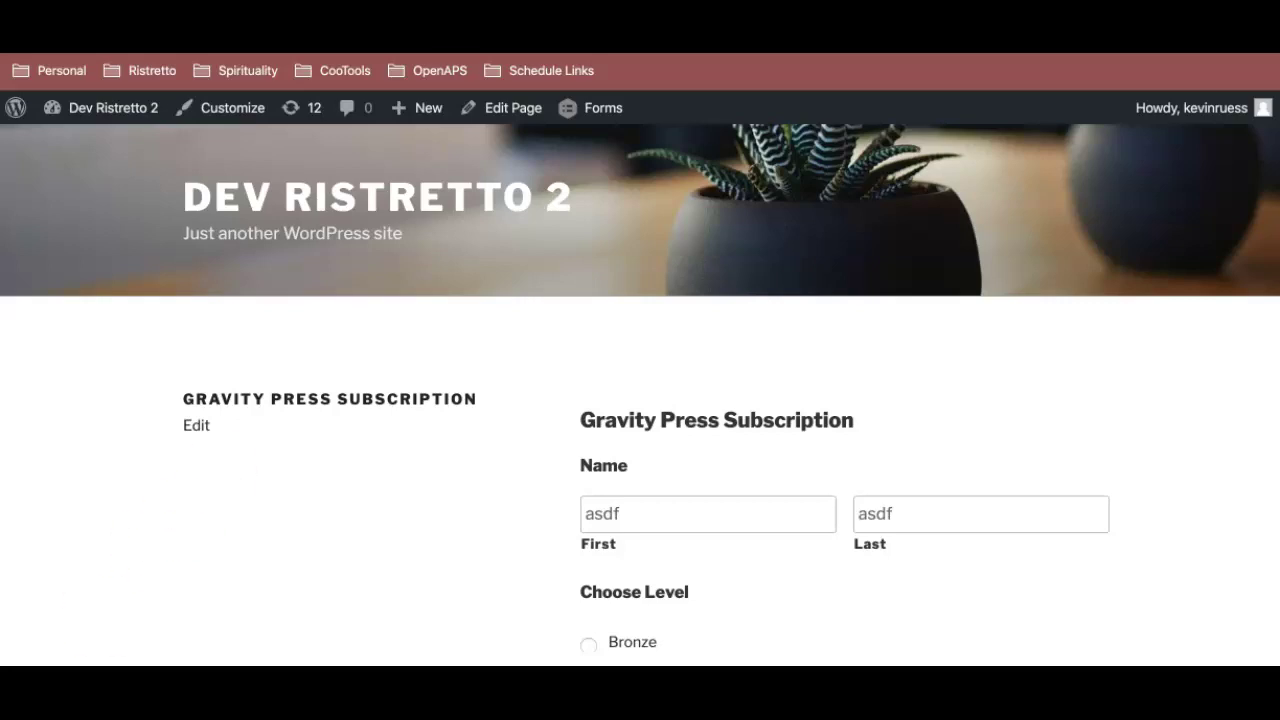